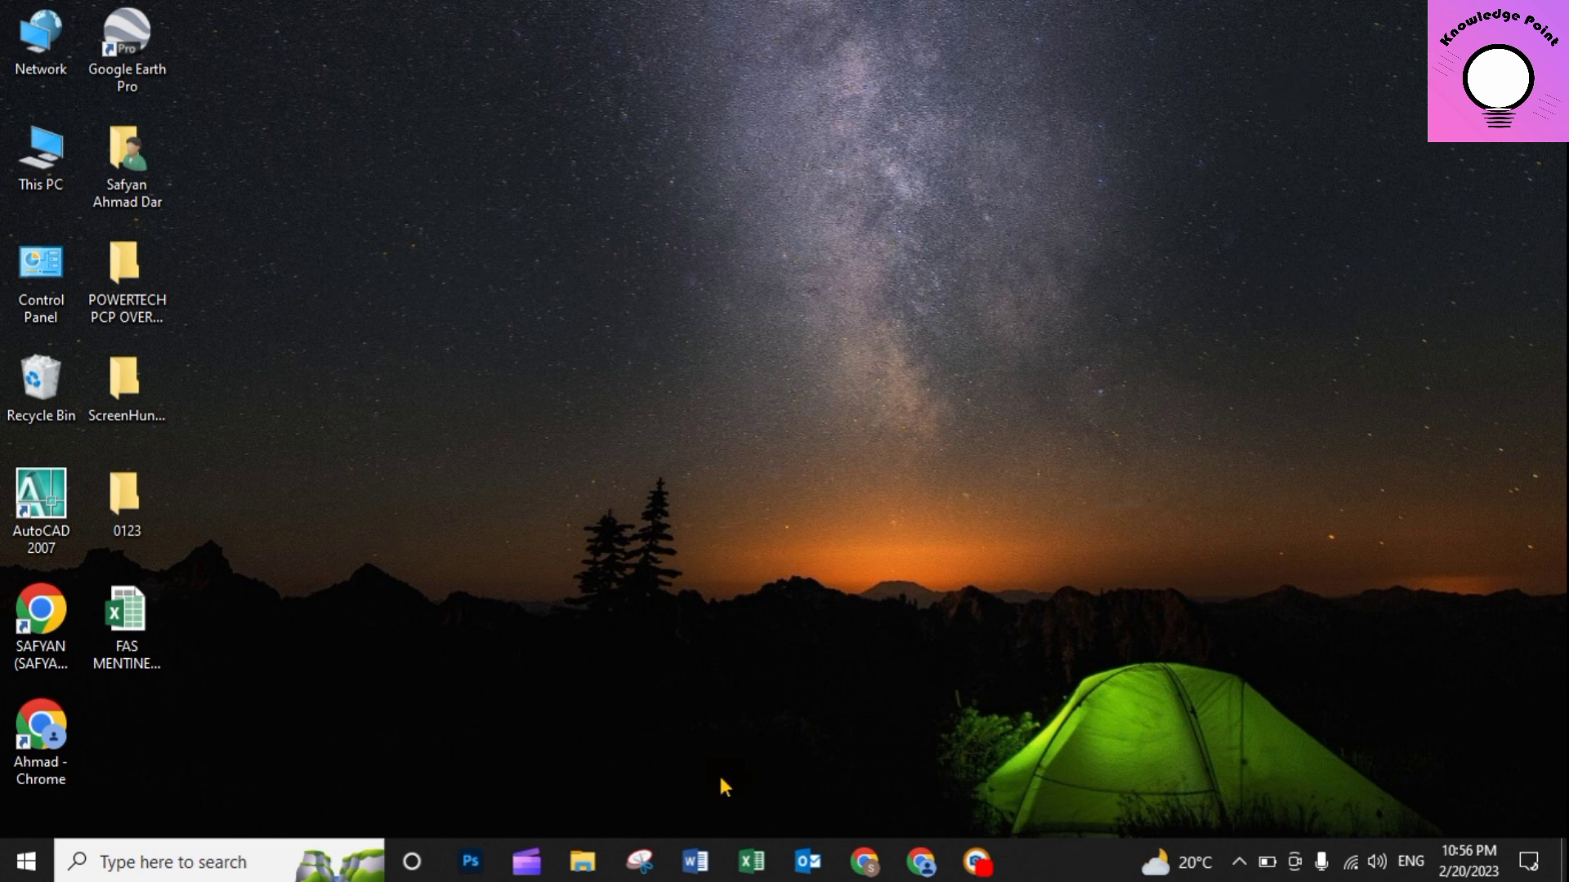
Restore the blank Word document to full screen, then minimise it to the desktop.
{"action": "left_click", "coordinate": [699, 864]}
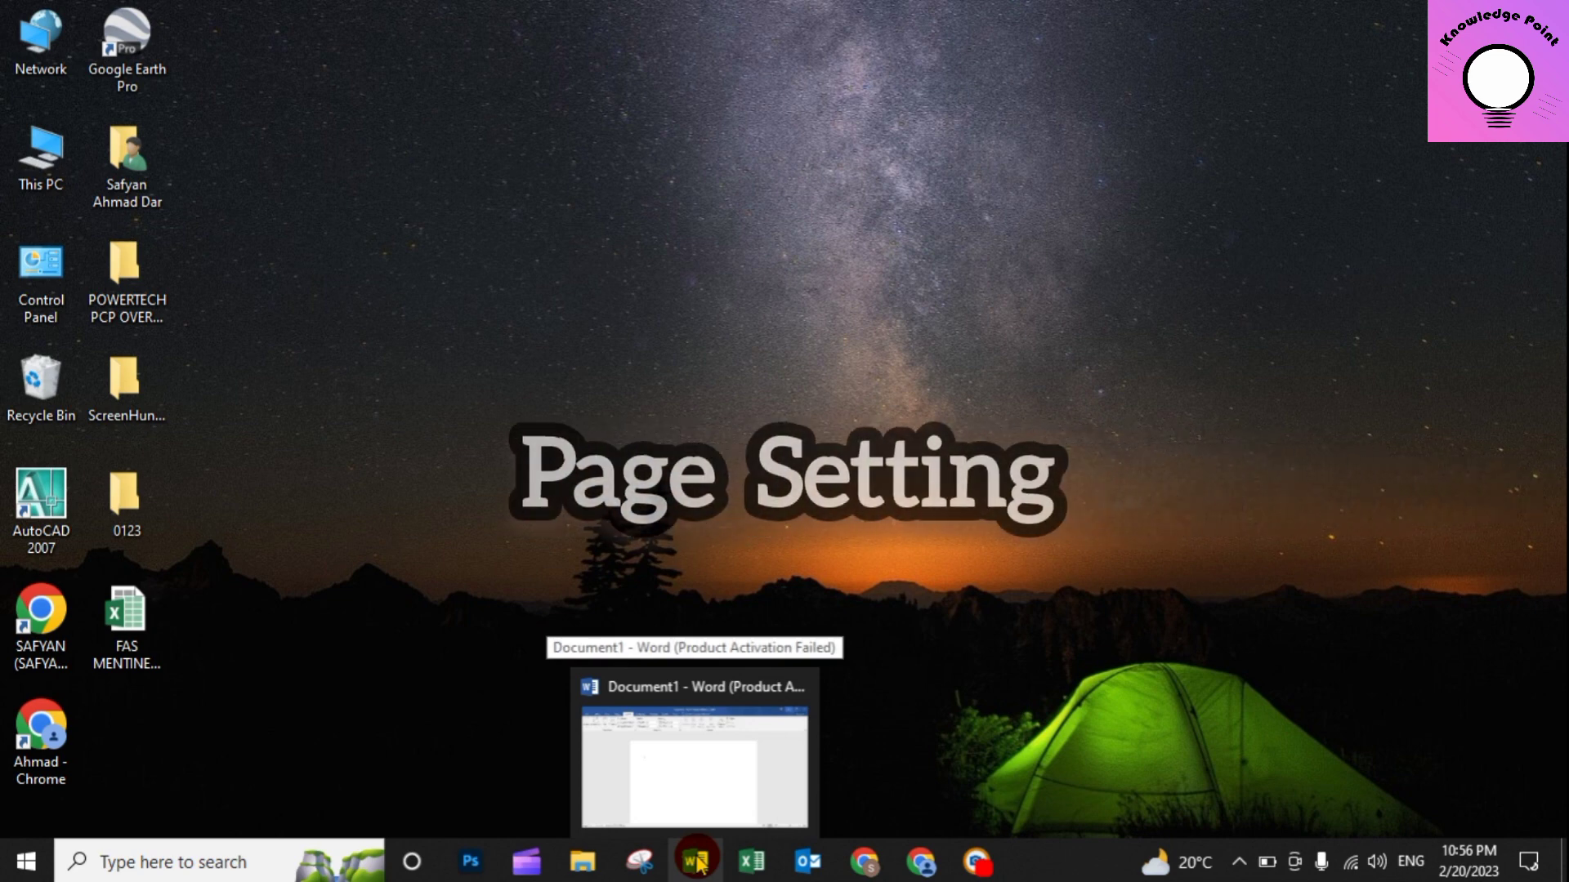
{"action": "left_click", "coordinate": [700, 864]}
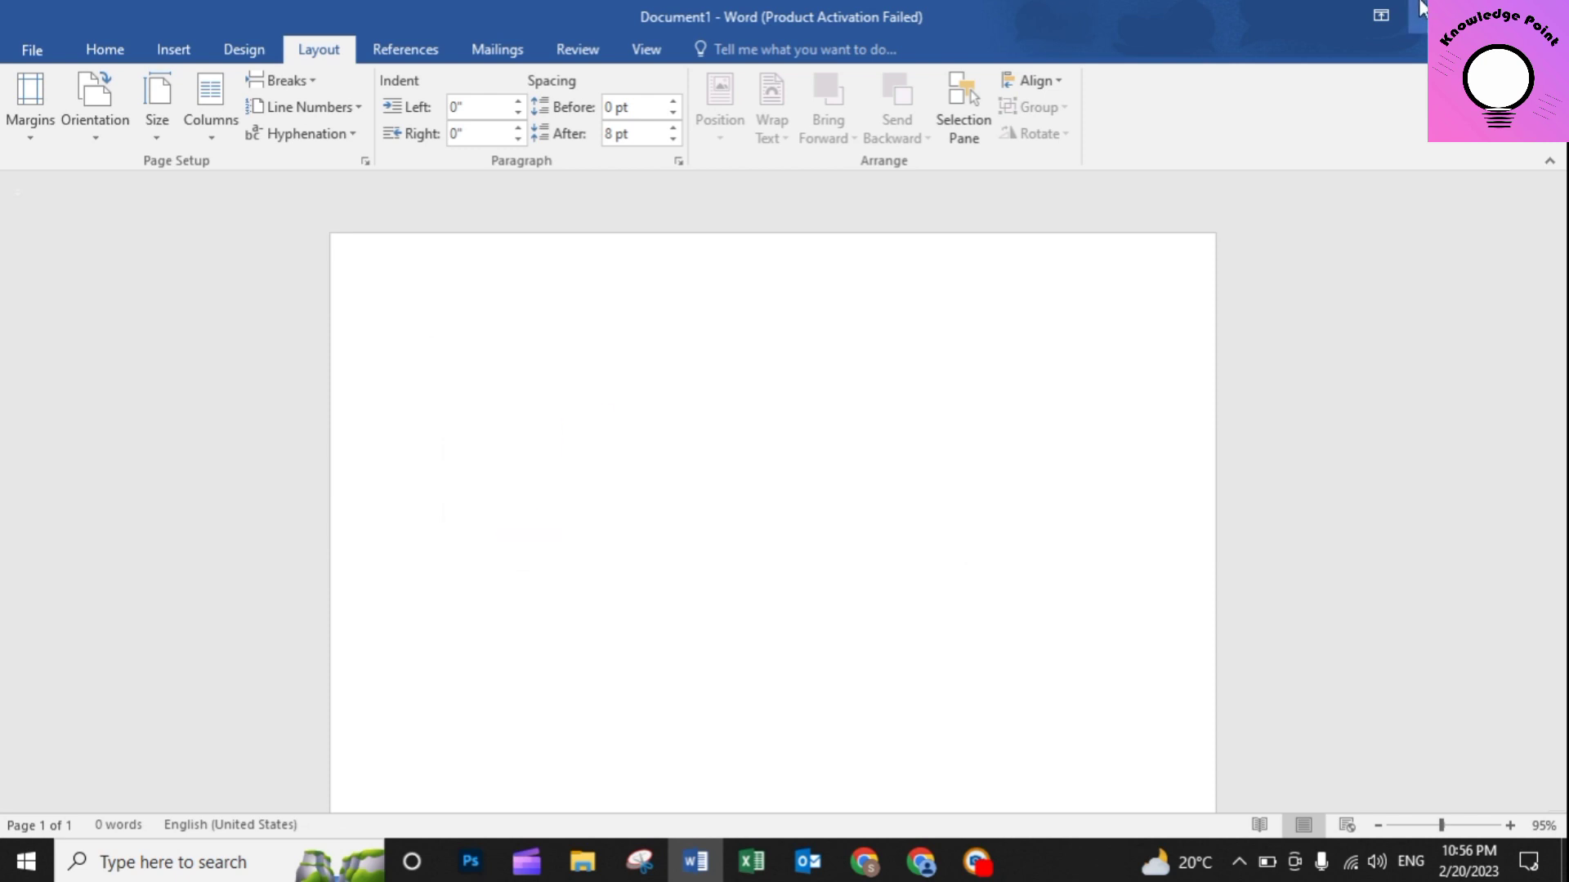
{"action": "left_click", "coordinate": [1422, 8]}
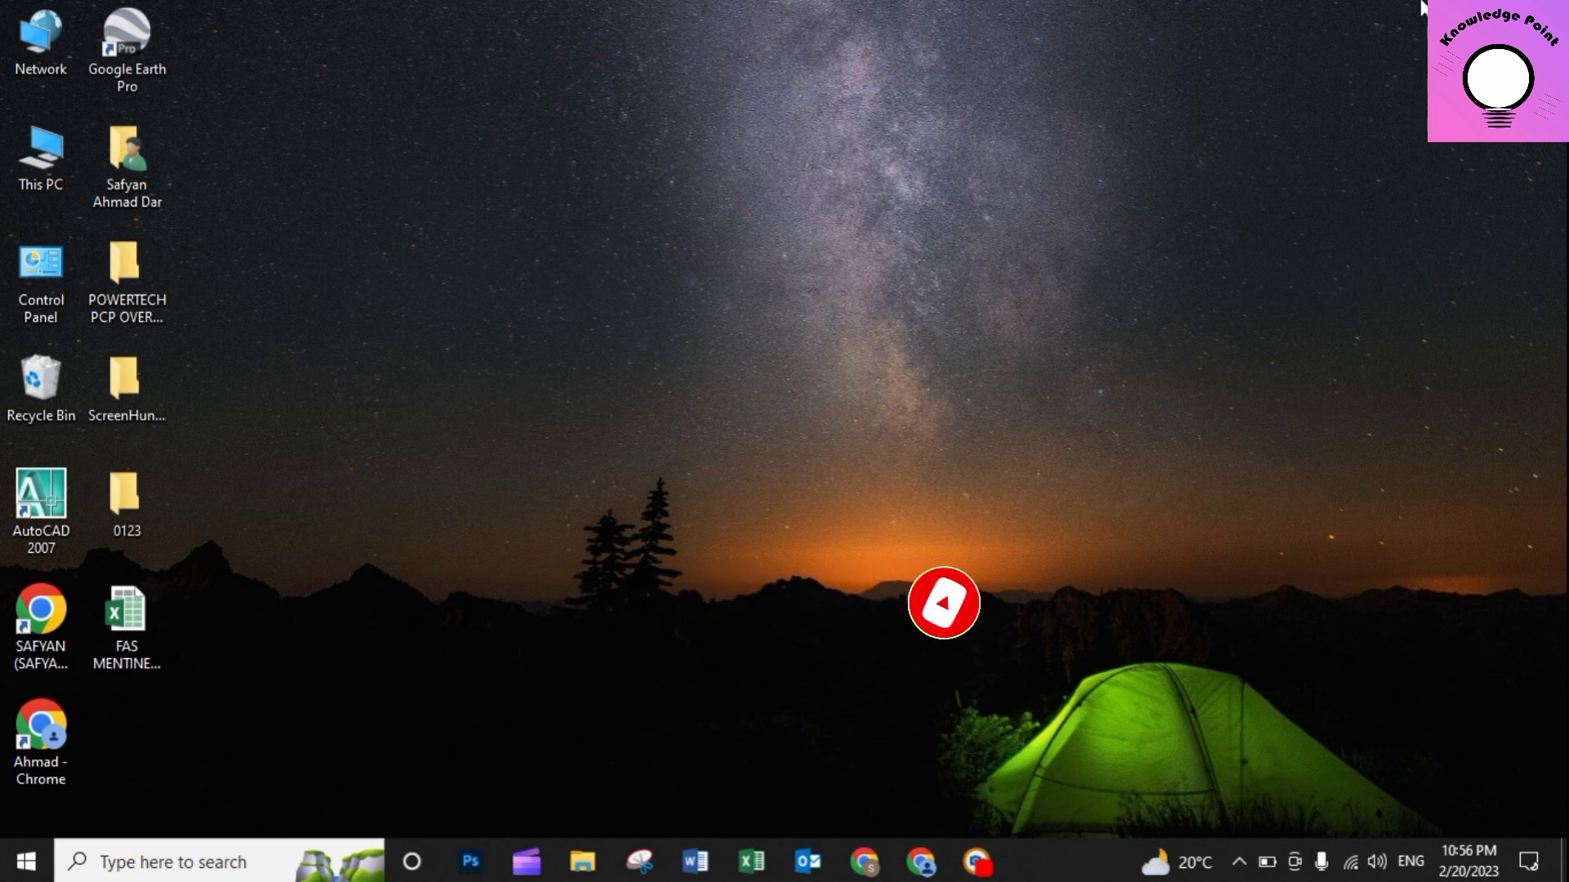
Mute the speakers by setting the system volume to 0, then return to Word.
{"action": "left_click", "coordinate": [1377, 862]}
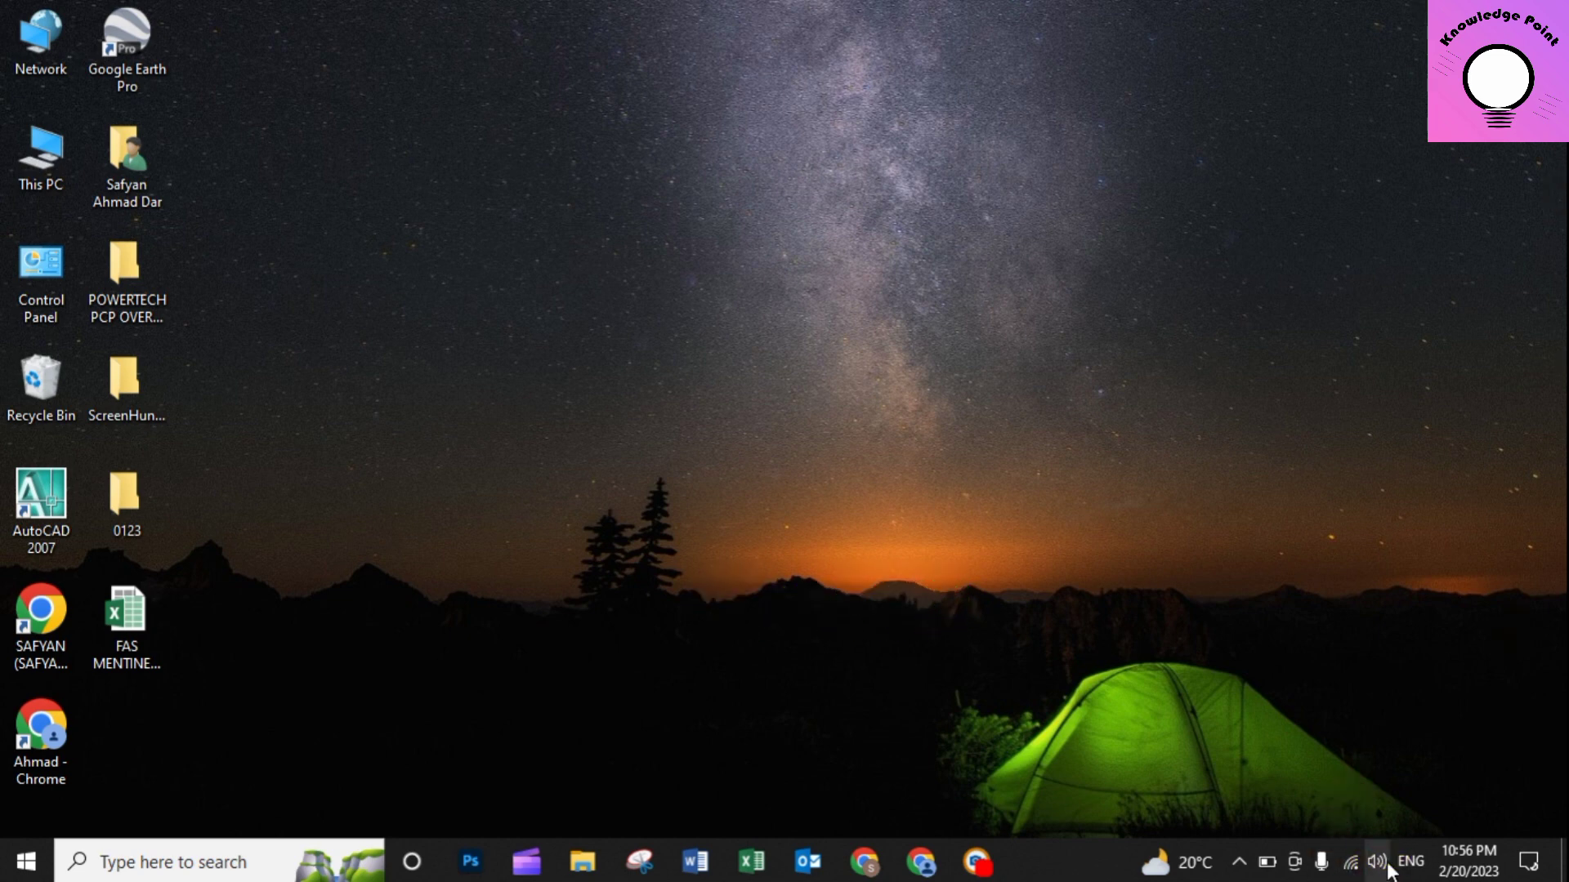
{"action": "left_click_drag", "start_coordinate": [1328, 806], "coordinate": [1190, 804]}
{"action": "left_click", "coordinate": [1157, 533]}
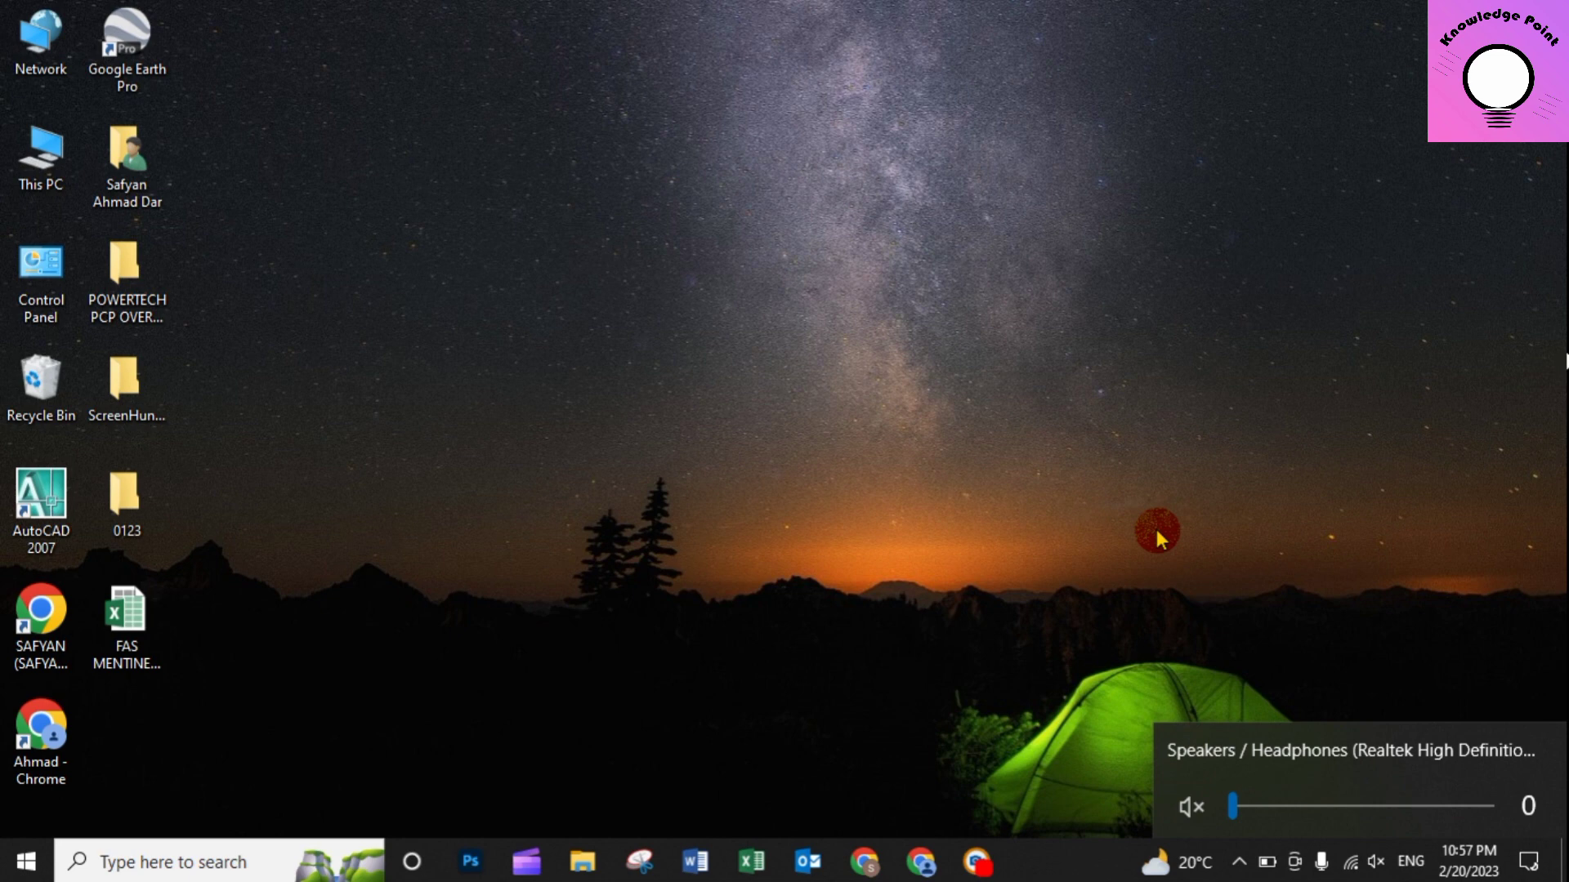
{"action": "left_click", "coordinate": [719, 863]}
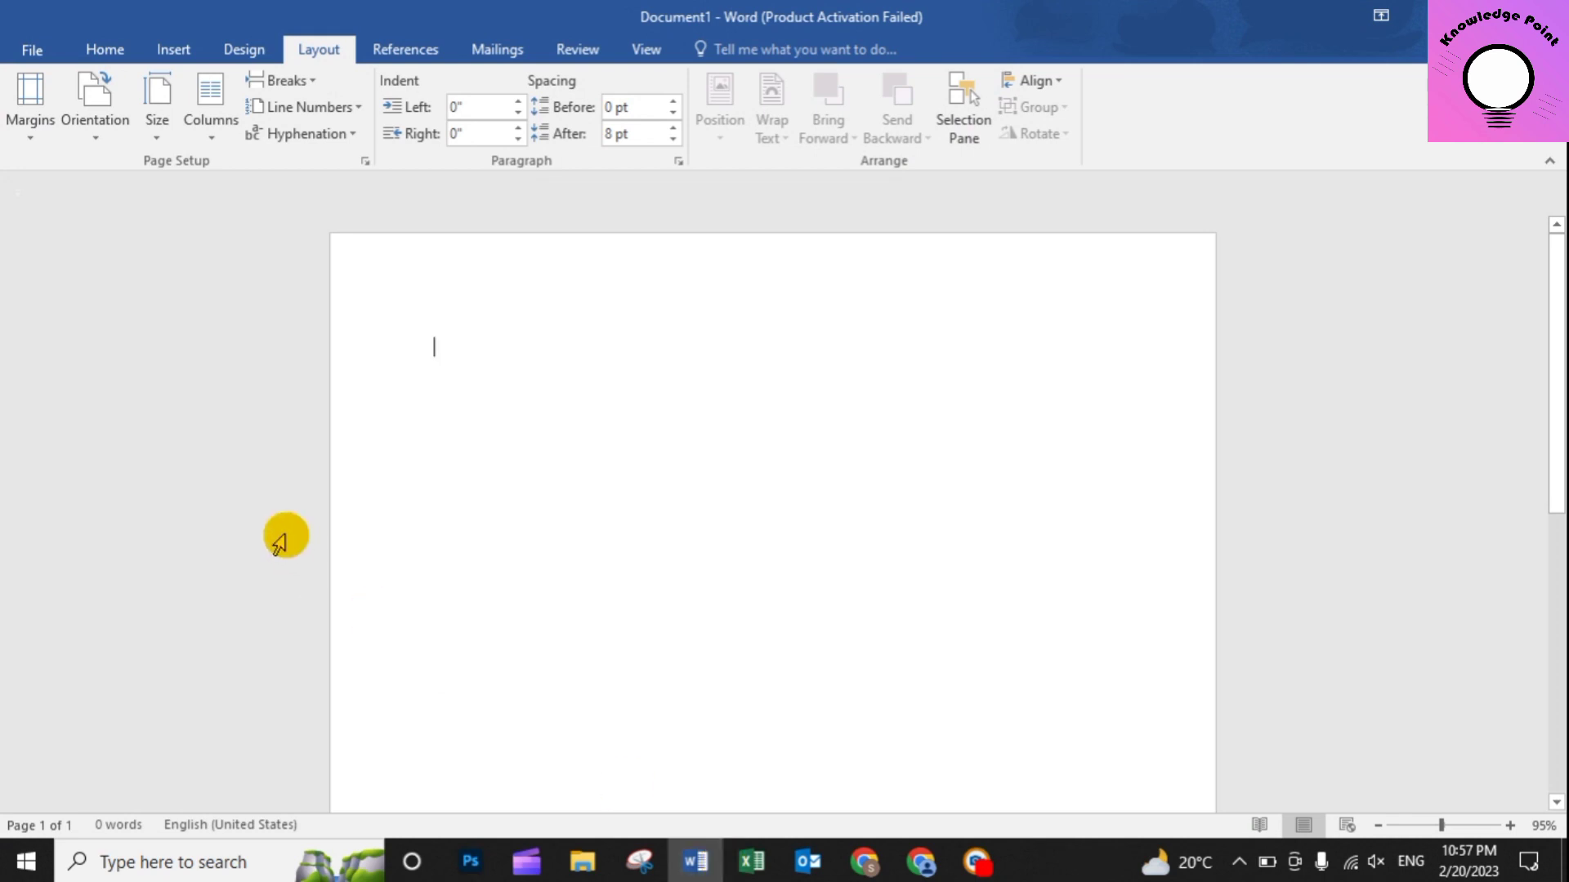
{"action": "left_click", "coordinate": [267, 56]}
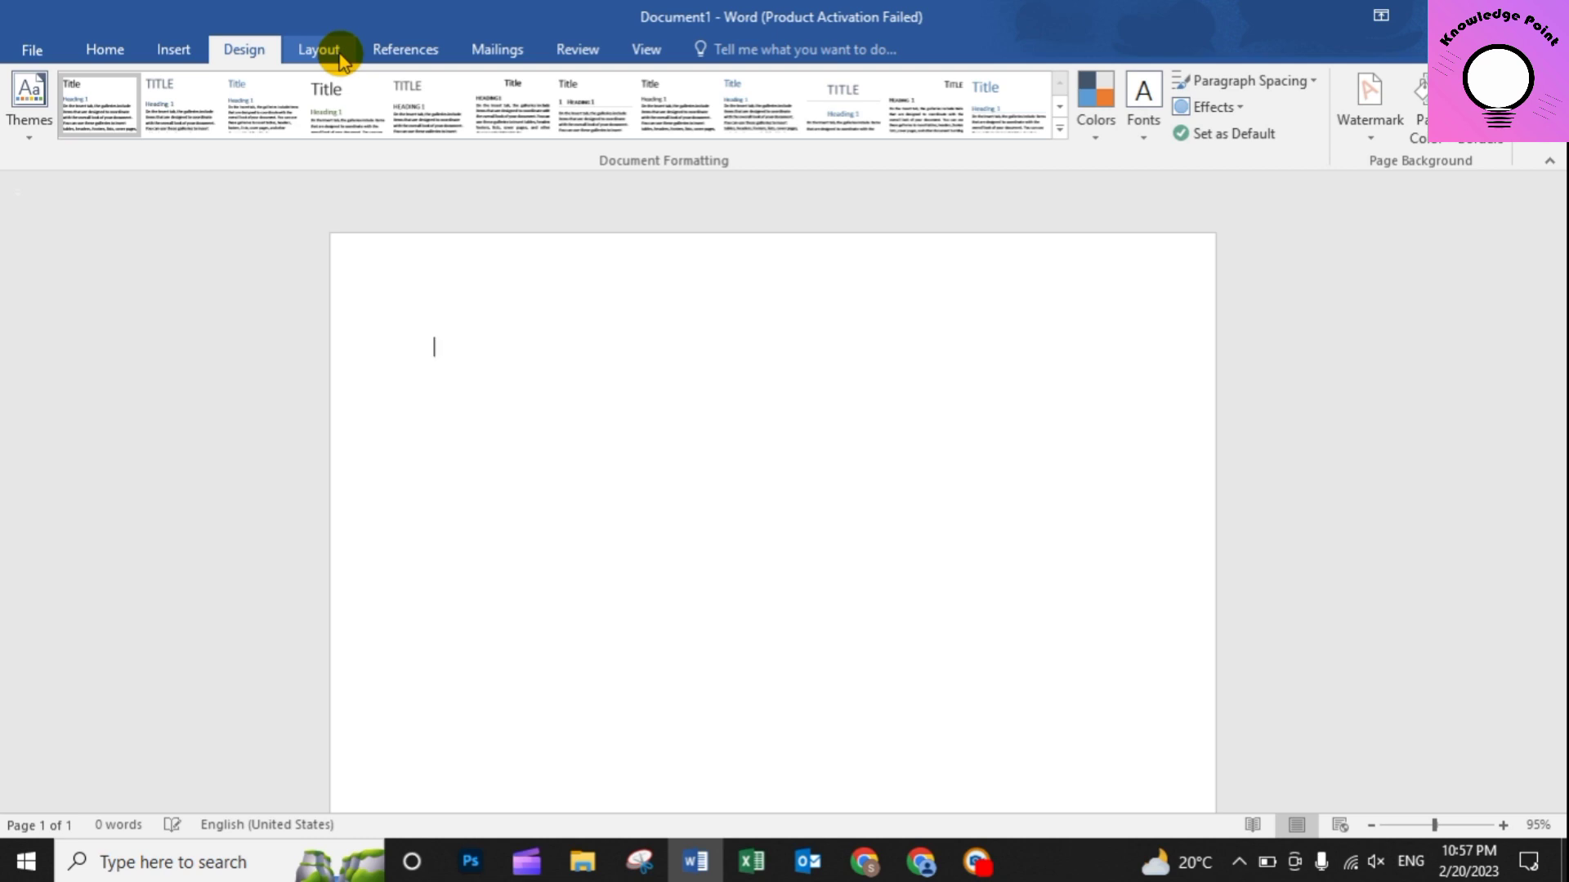
{"action": "left_click", "coordinate": [339, 57]}
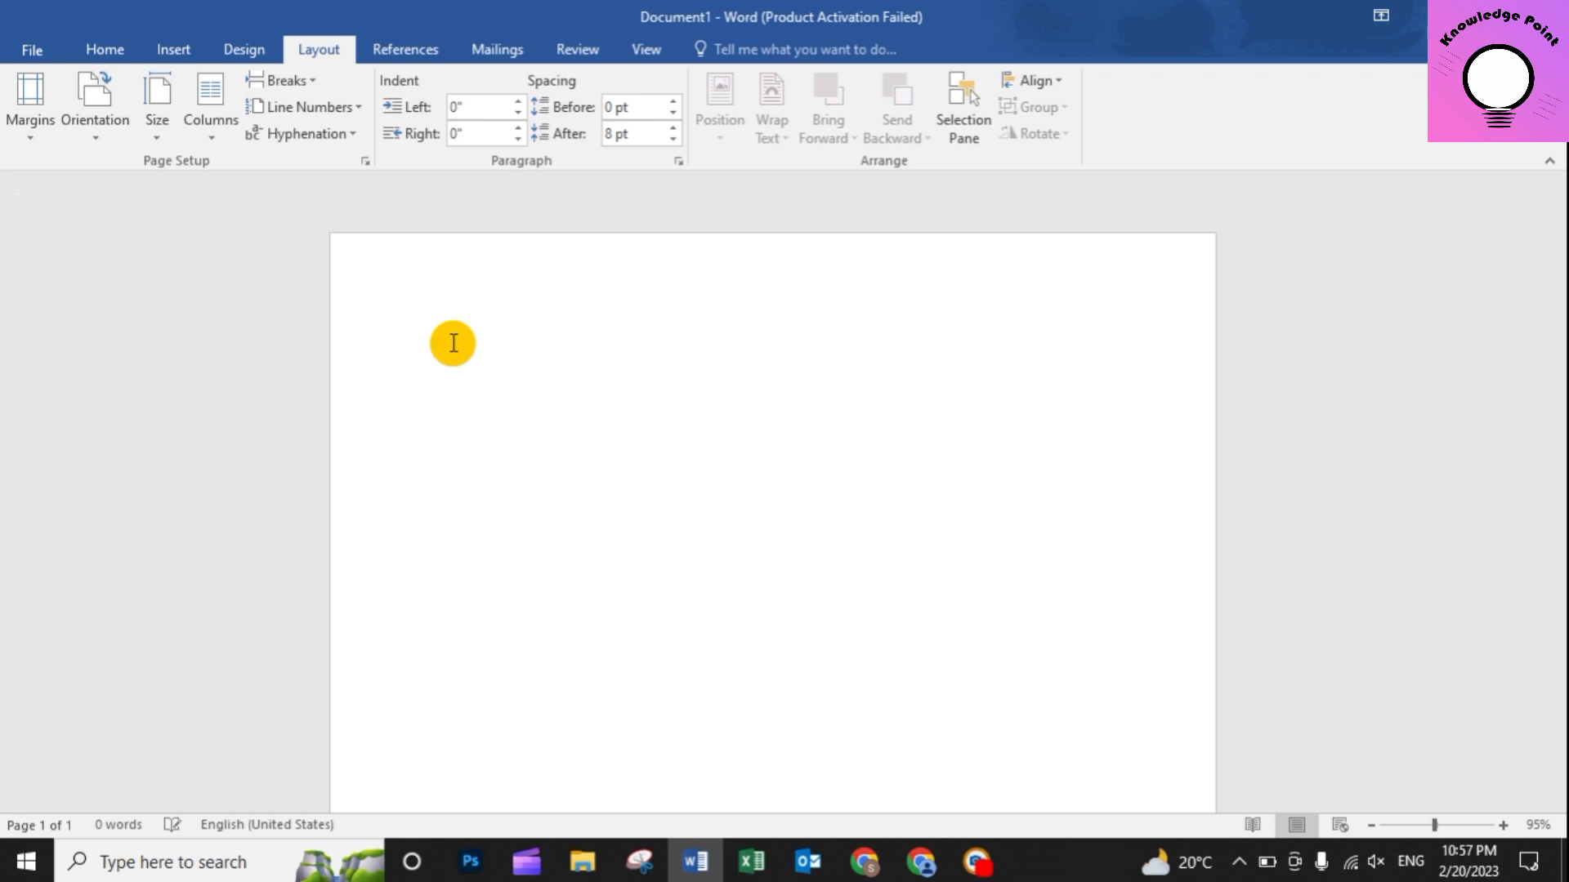
Apply the Narrow margin preset, 0.5 inch on every side, to the blank page.
{"action": "left_click", "coordinate": [40, 105]}
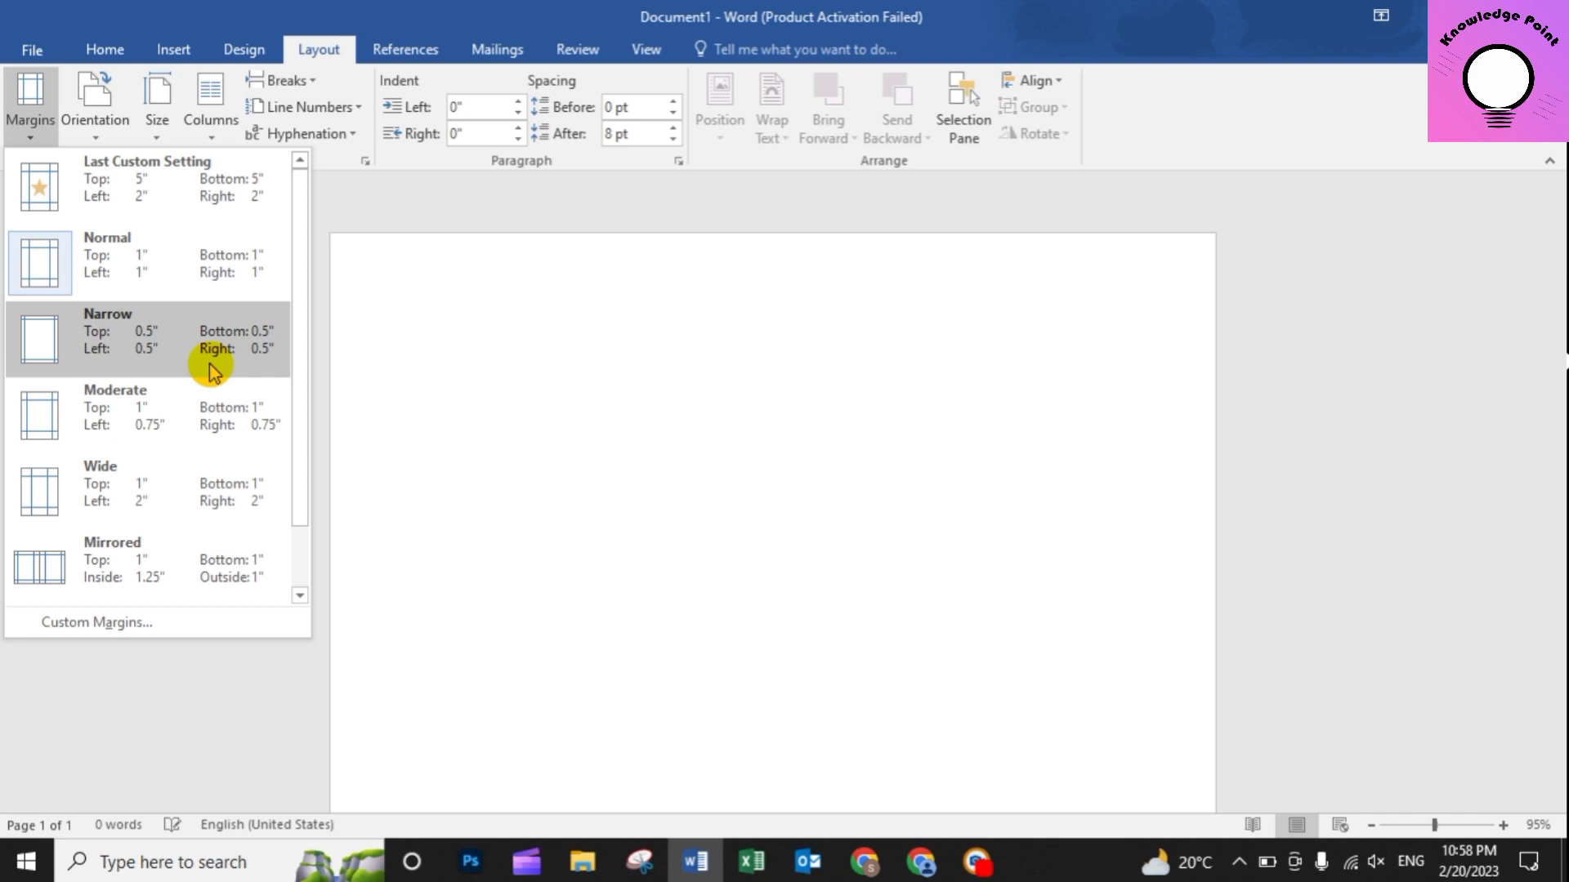
{"action": "left_click", "coordinate": [210, 369]}
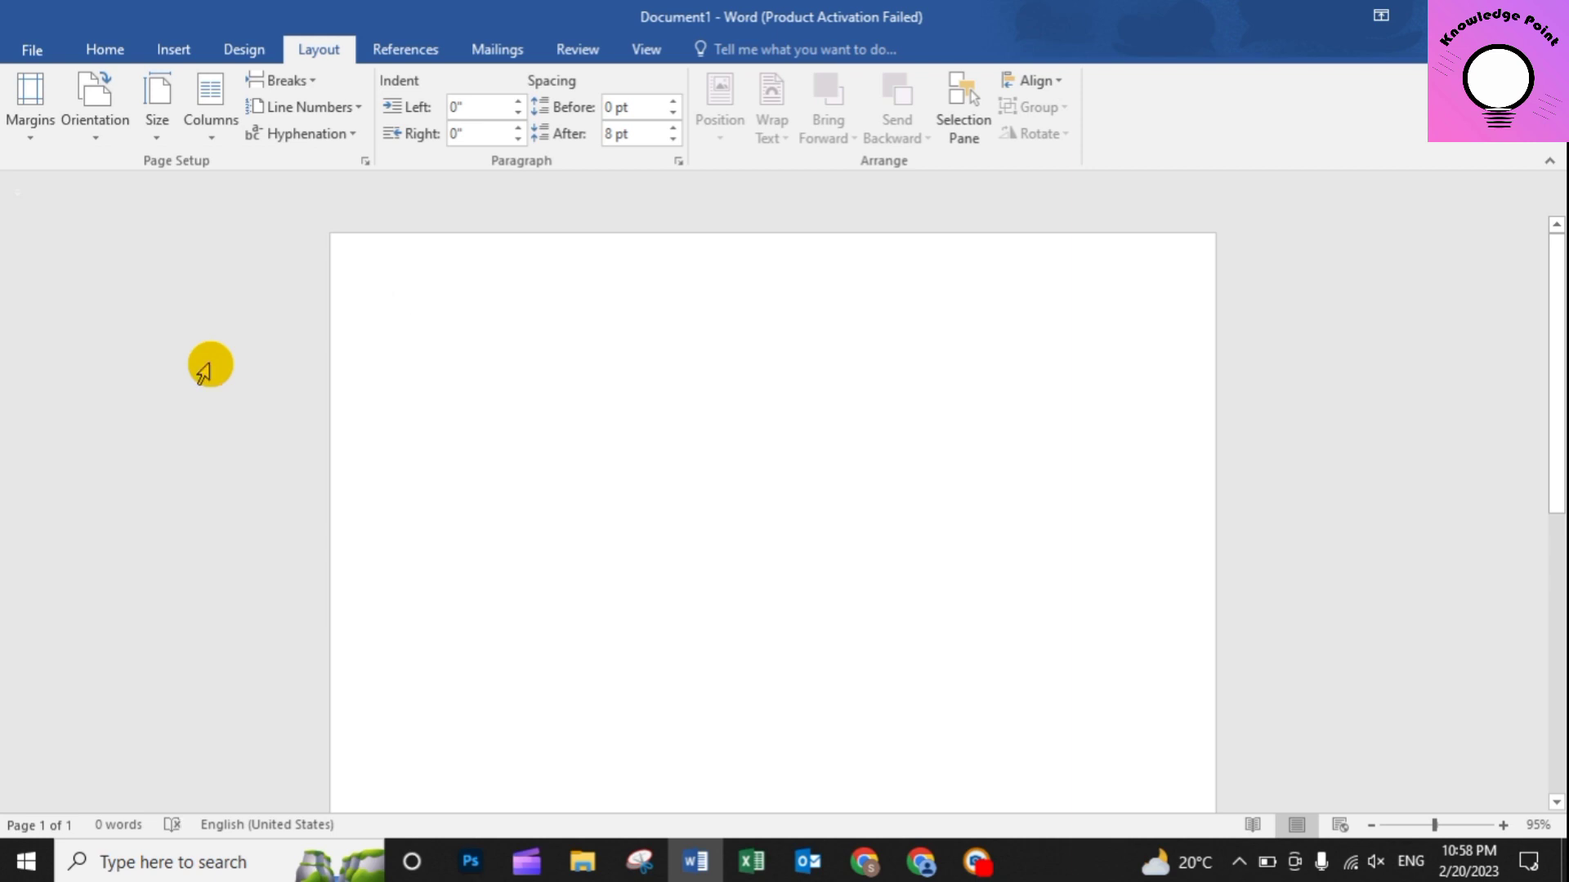
{"action": "left_click", "coordinate": [210, 366]}
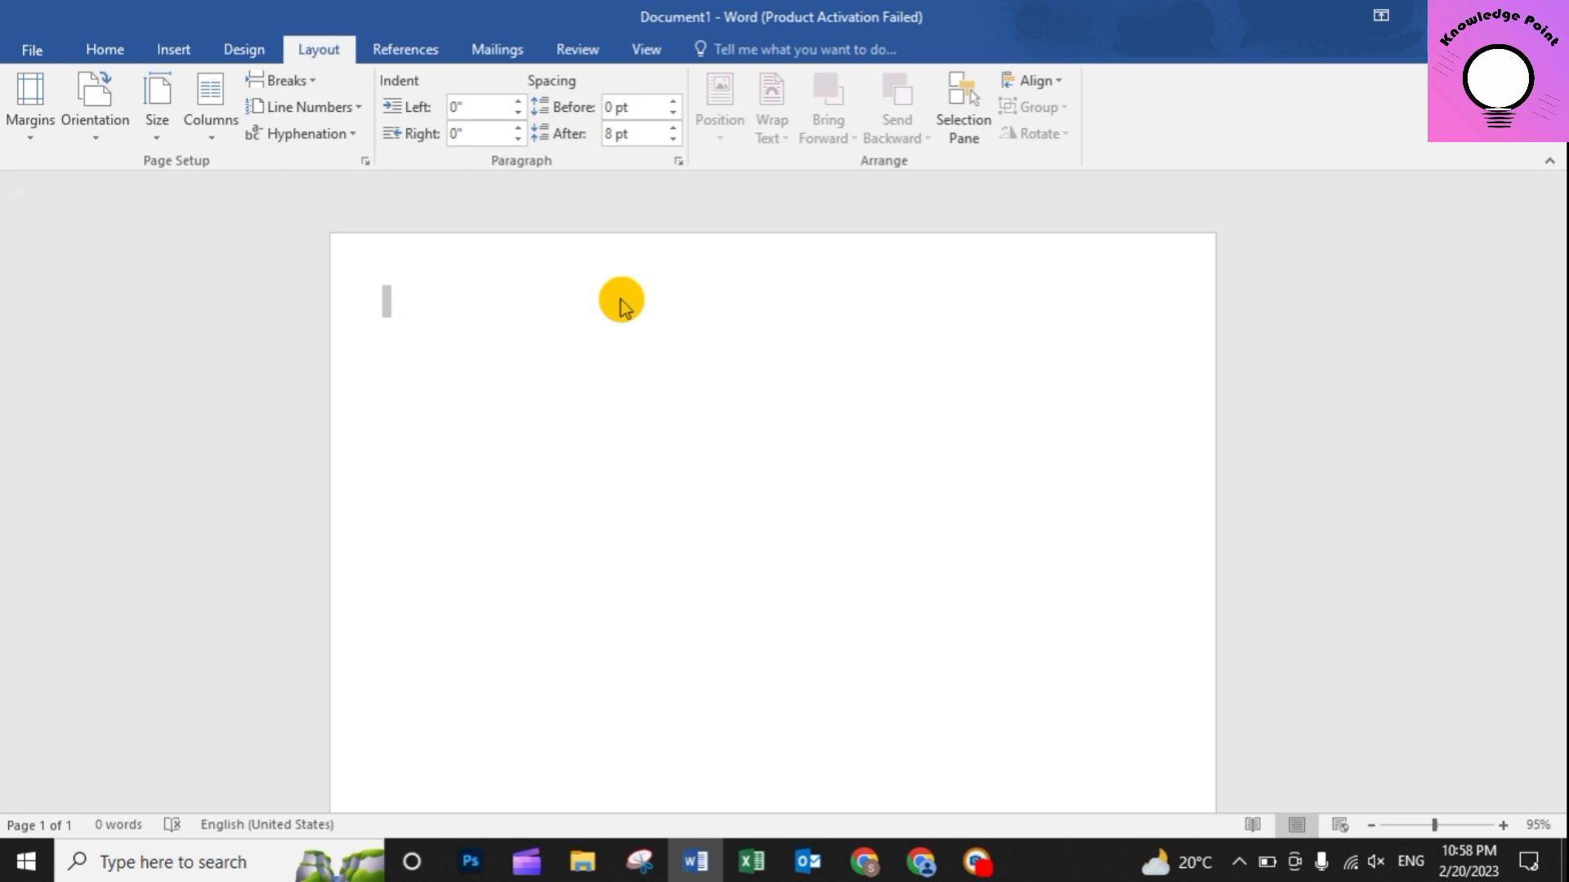
Switch the page margins to the Normal preset, 1 inch on every side.
{"action": "left_click", "coordinate": [26, 110]}
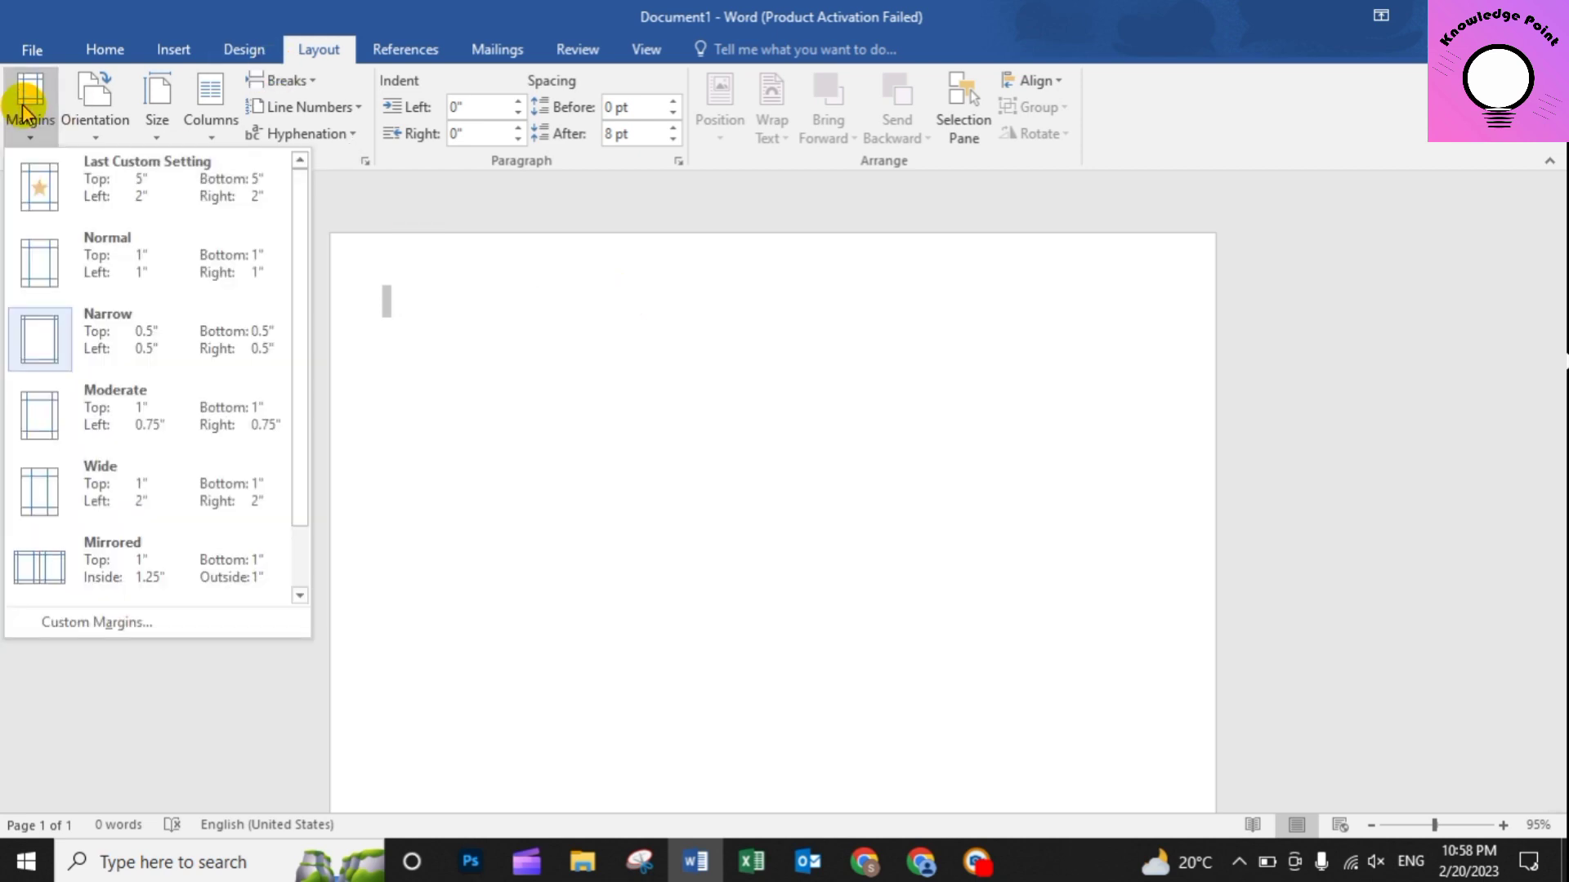
{"action": "left_click", "coordinate": [102, 257]}
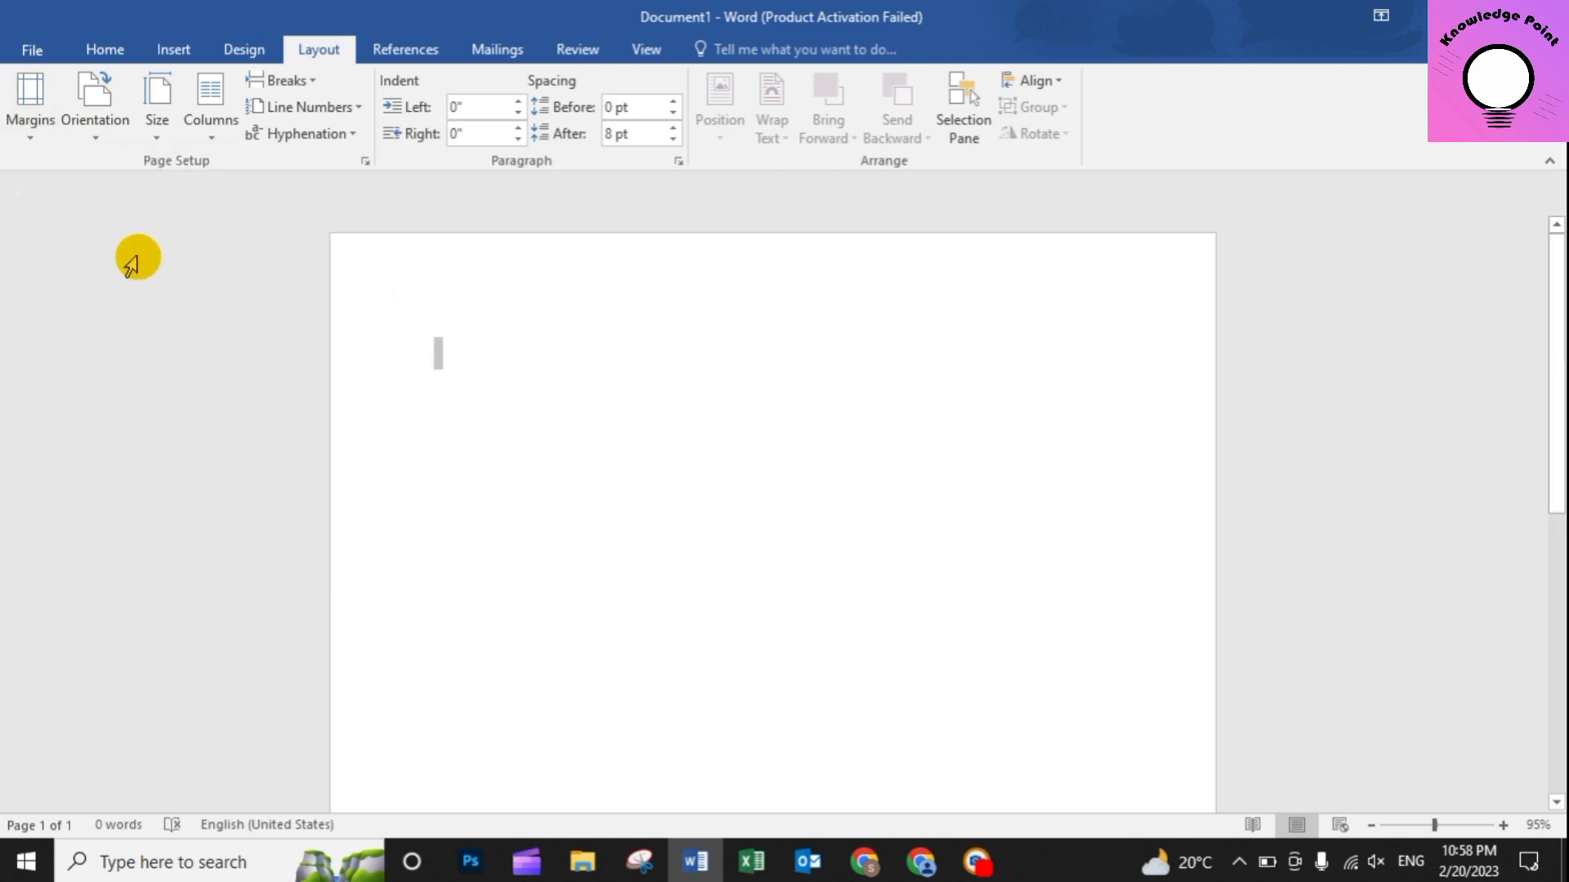
{"action": "left_click", "coordinate": [26, 110]}
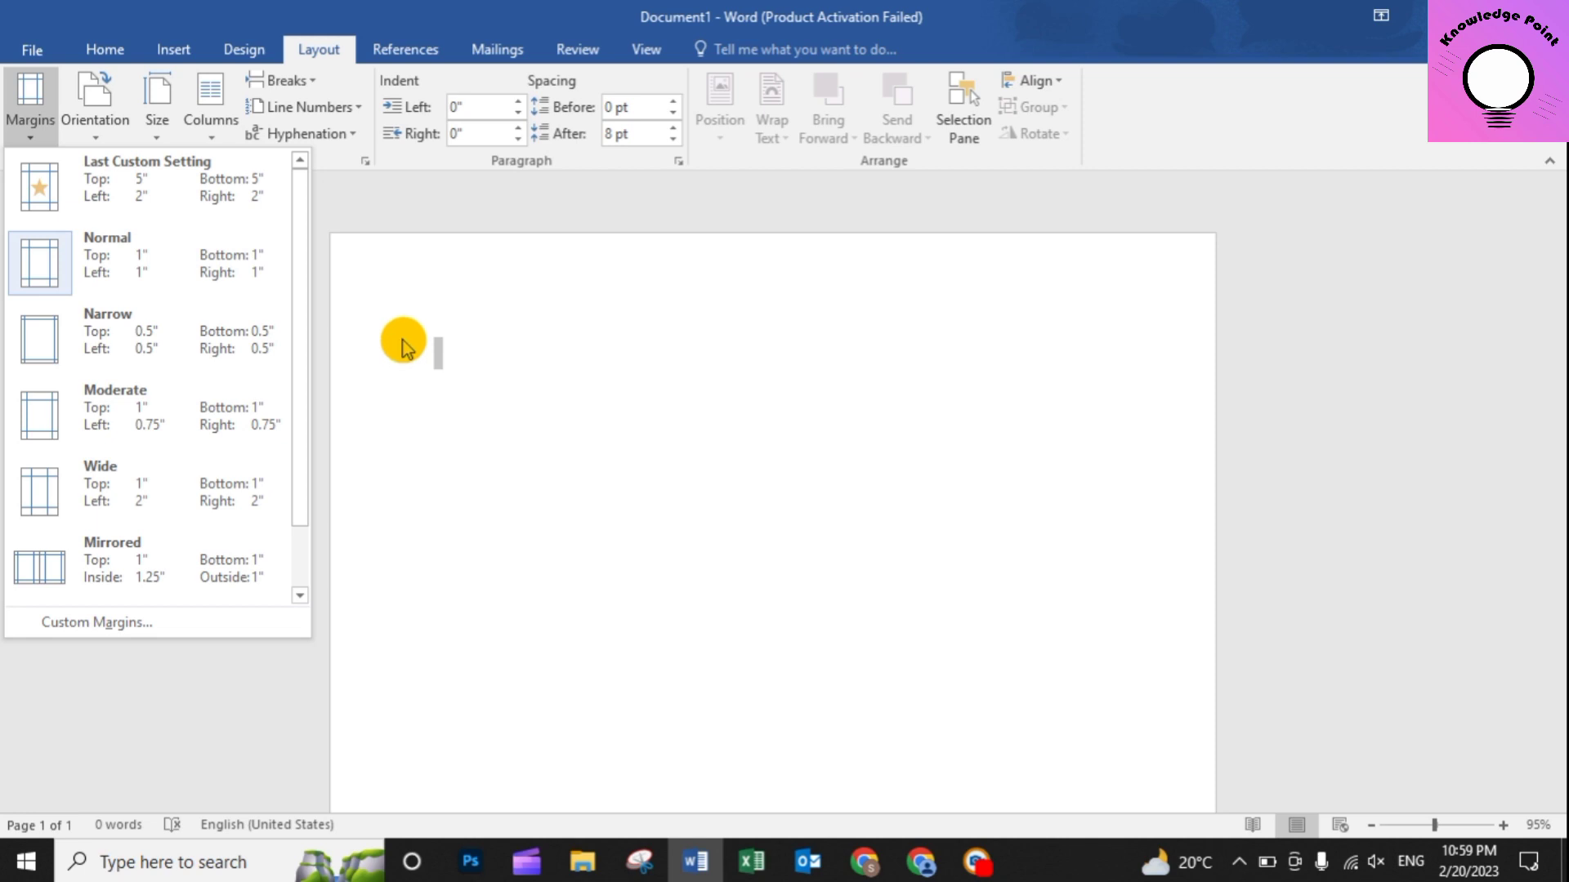
{"action": "left_click", "coordinate": [421, 417]}
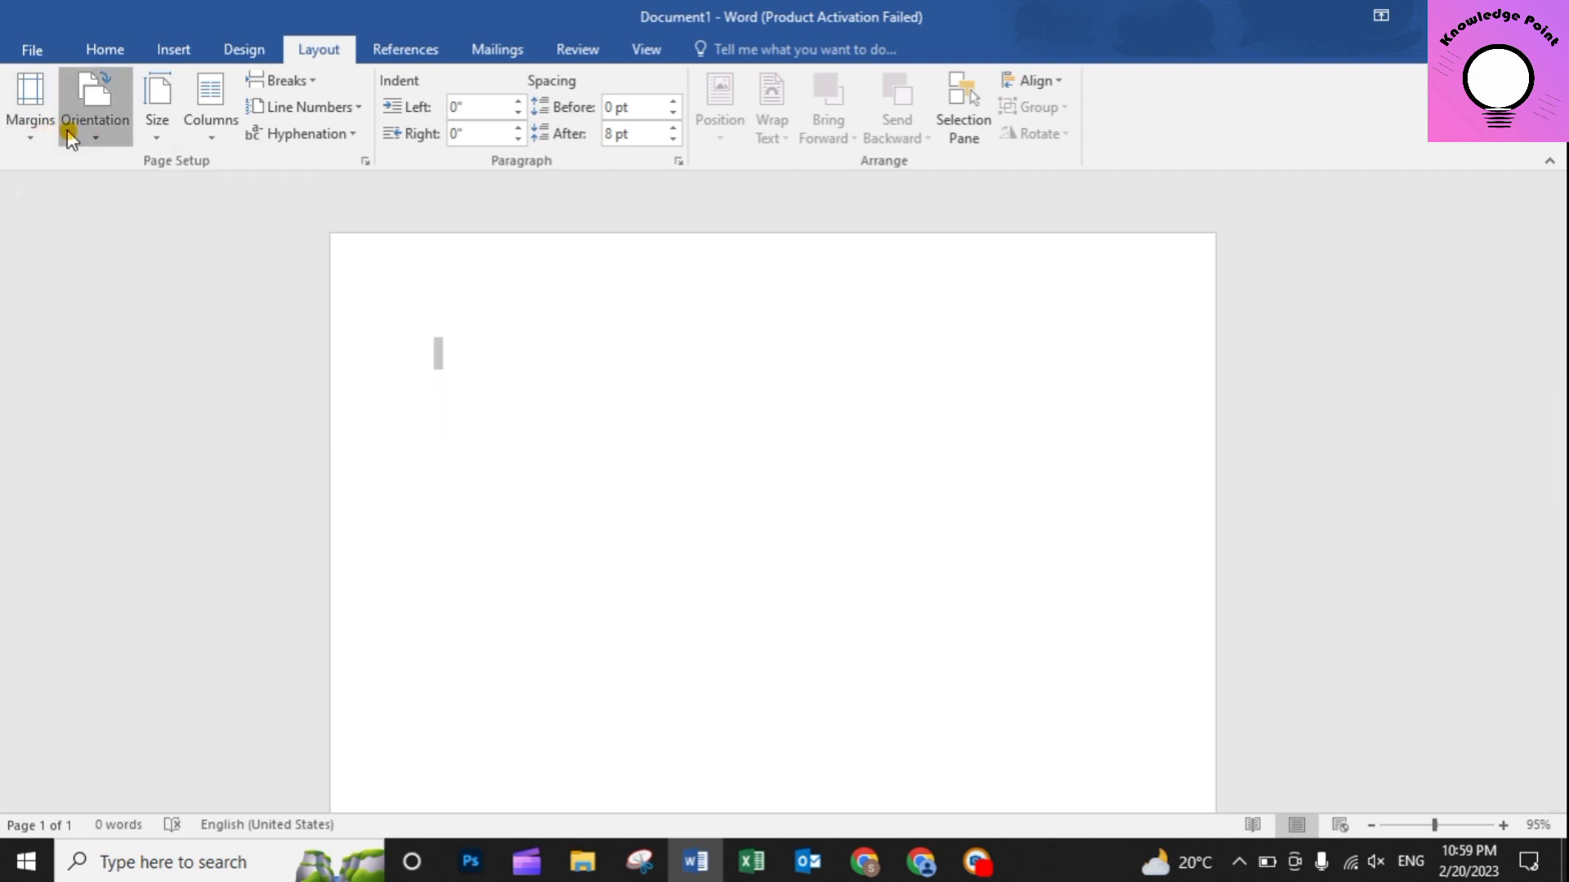
Change the page orientation from Portrait to Landscape.
{"action": "left_click", "coordinate": [70, 139]}
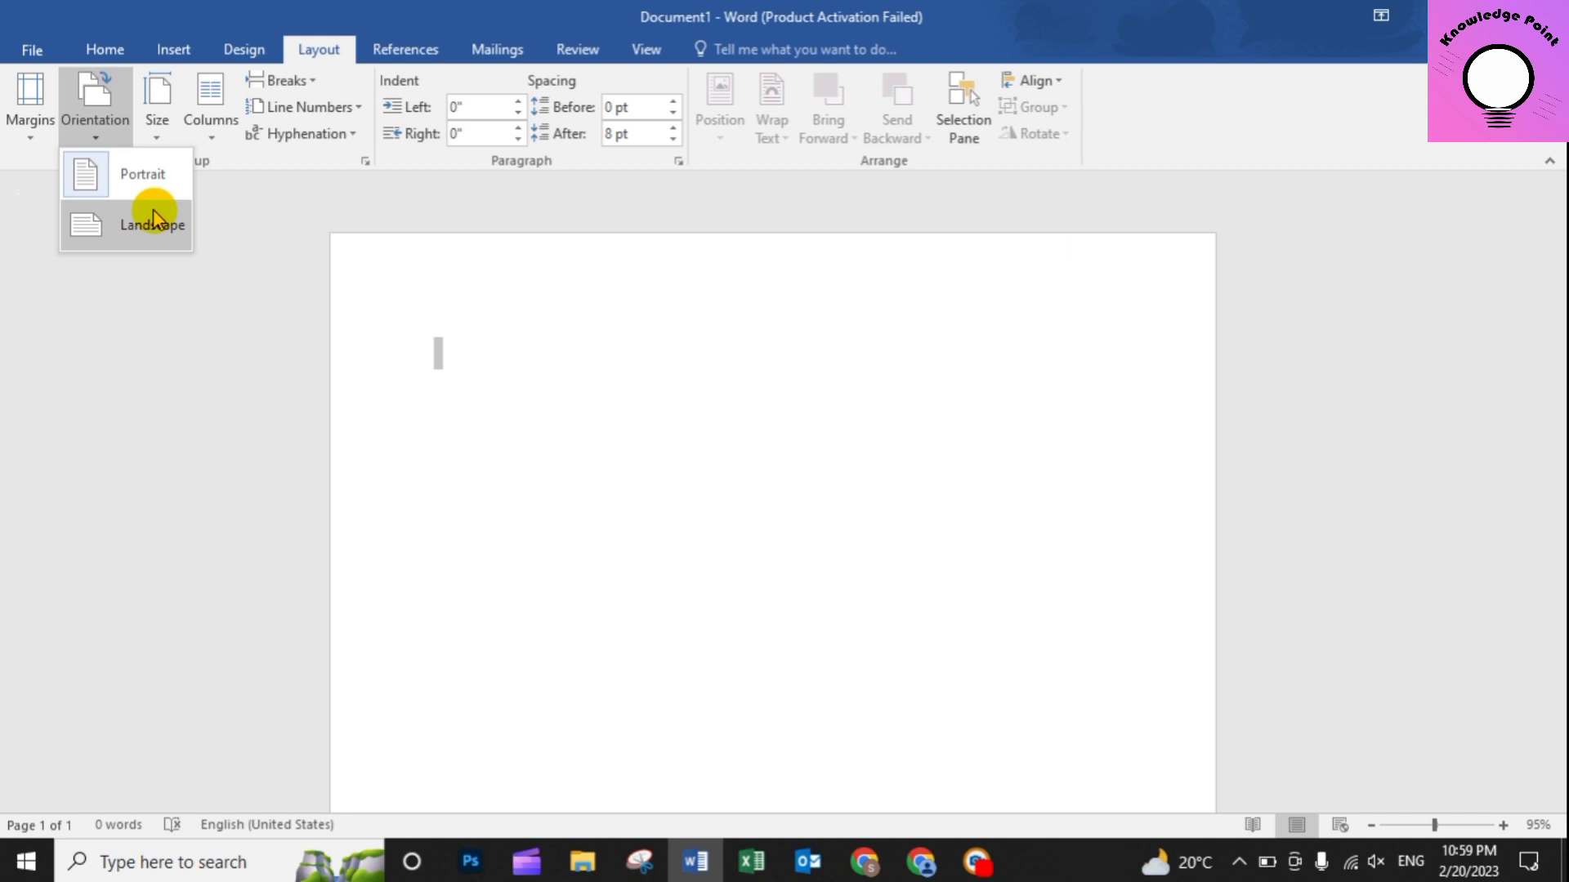
{"action": "left_click", "coordinate": [141, 173]}
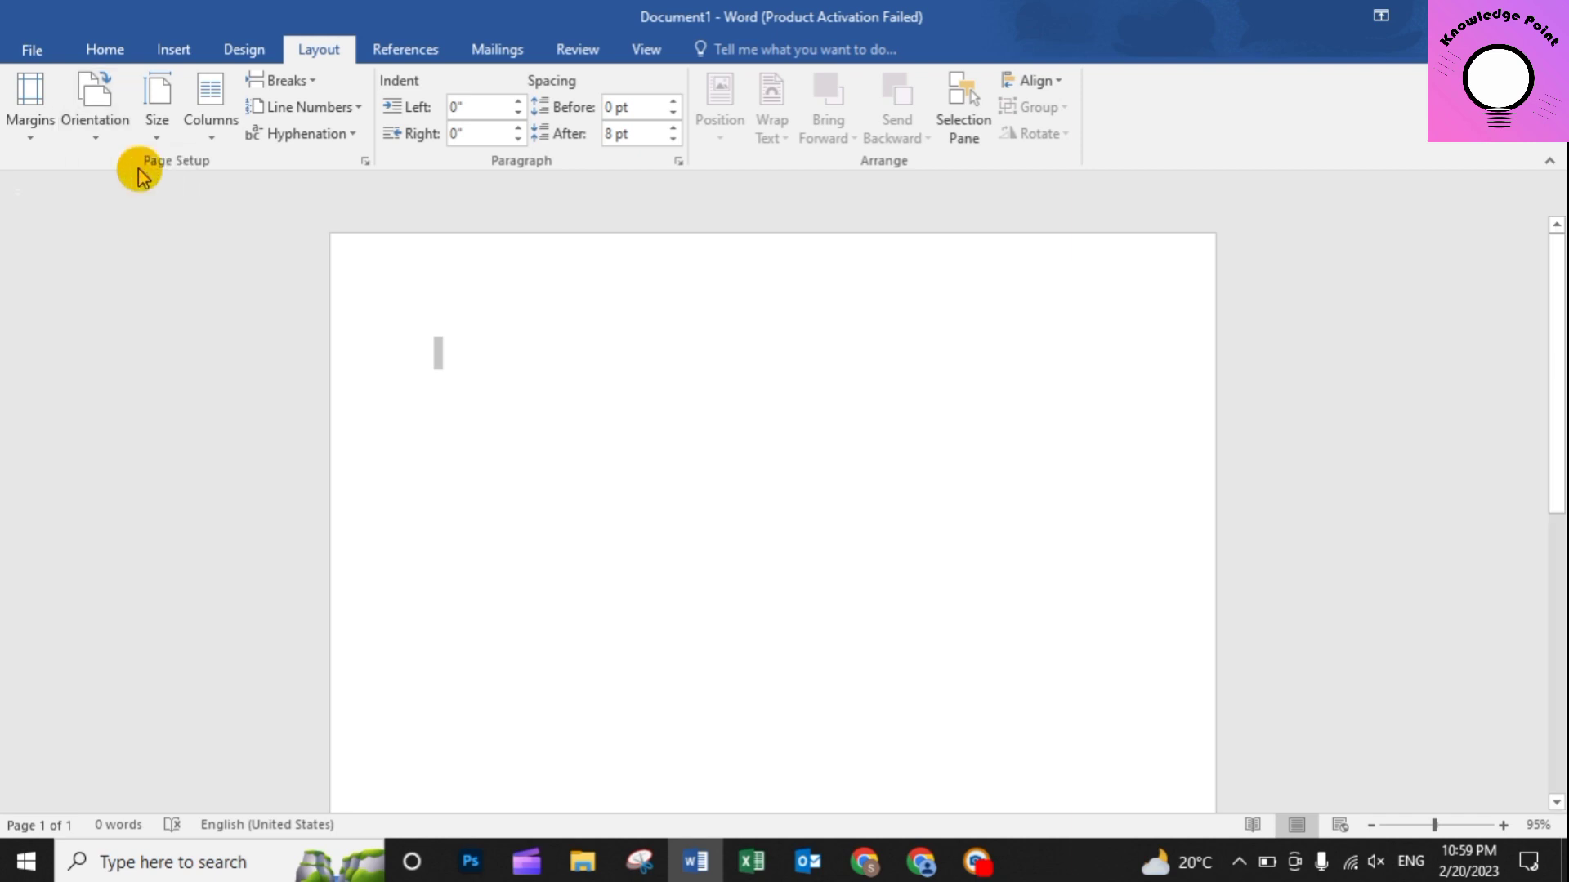
{"action": "left_click", "coordinate": [95, 82]}
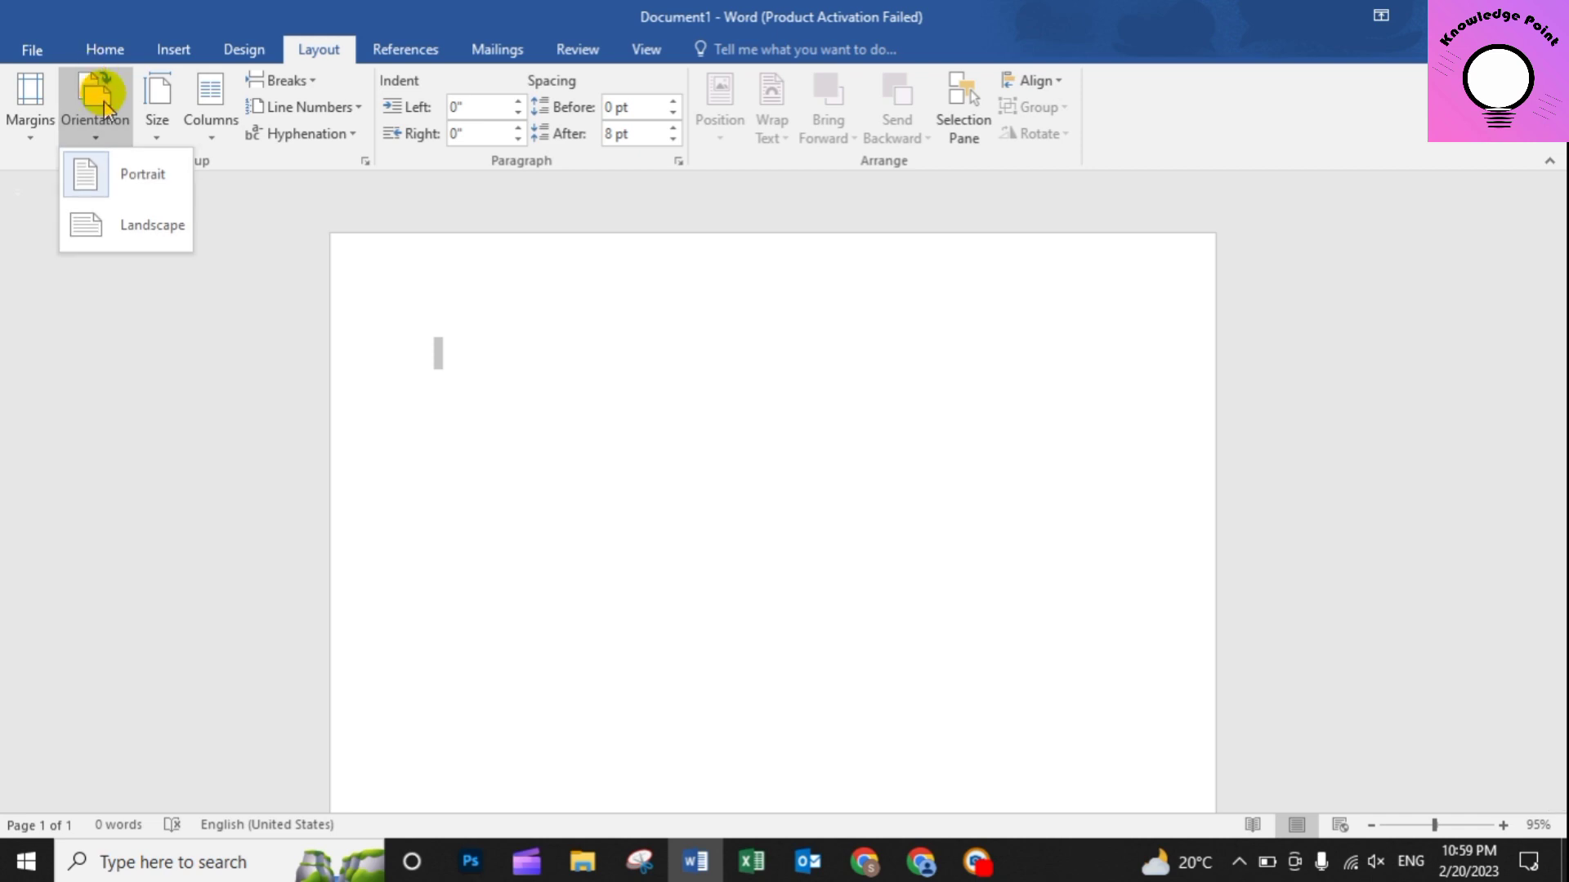
{"action": "left_click", "coordinate": [112, 217]}
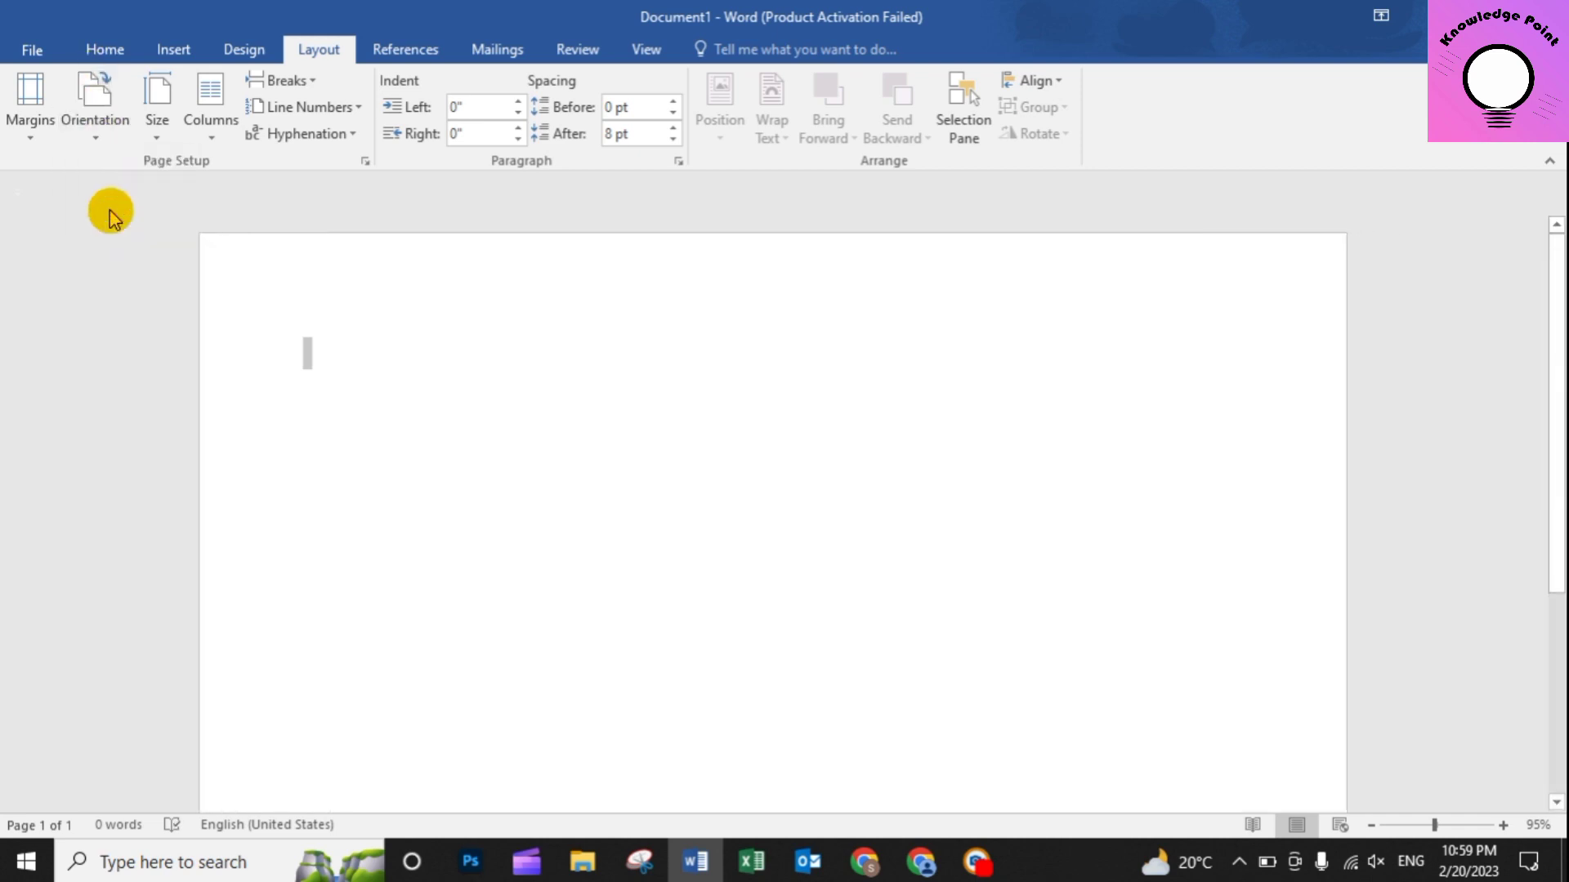
{"action": "scroll", "coordinate": [639, 494], "scroll_direction": "down", "scroll_amount": 1}
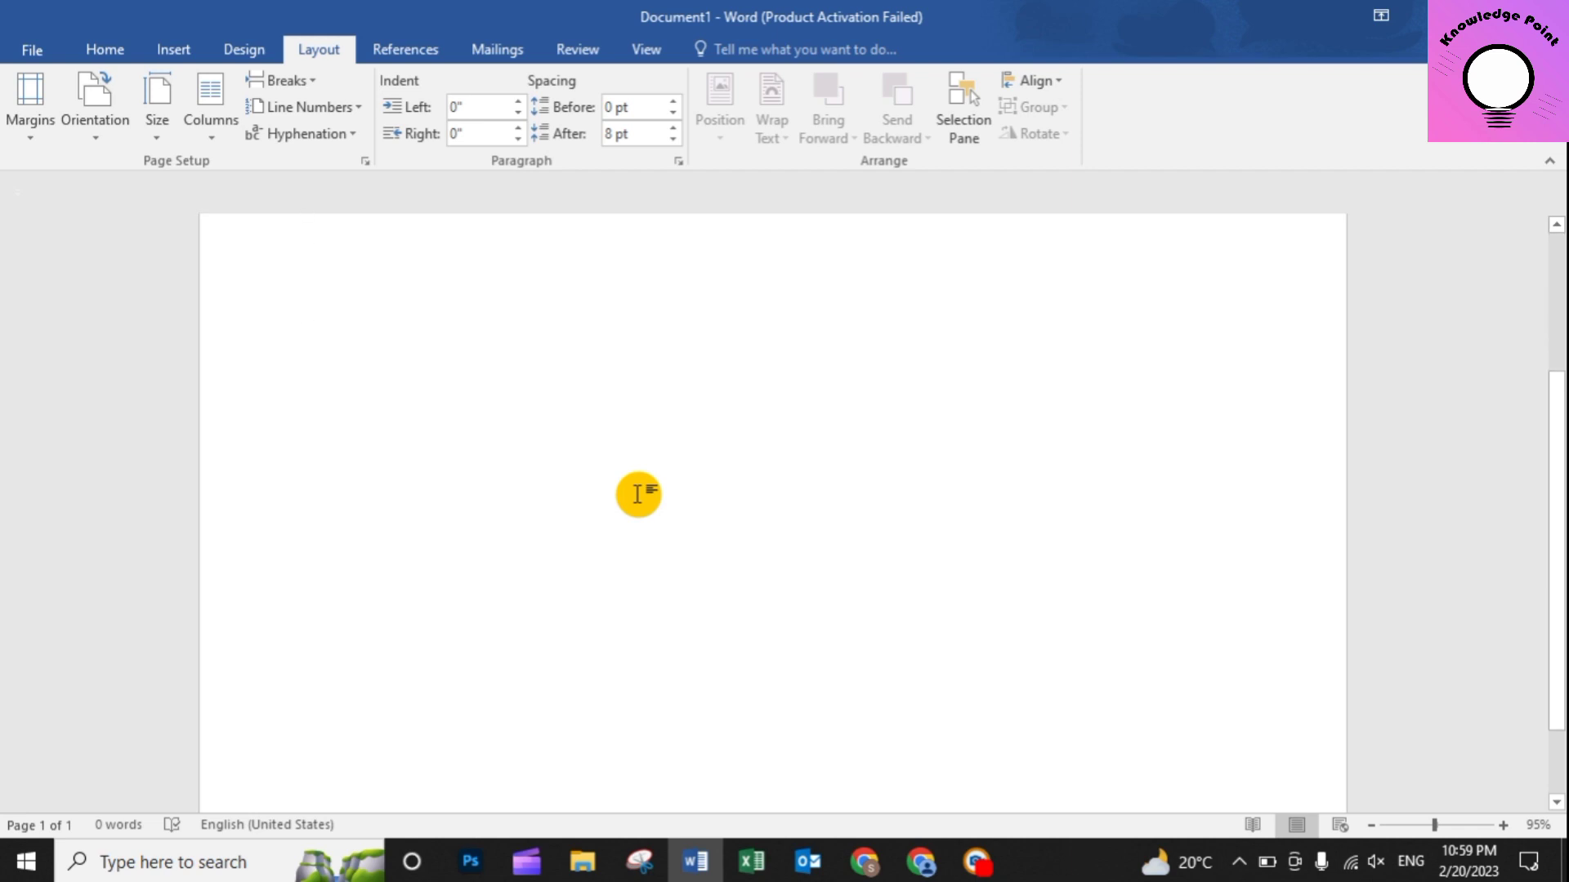
{"action": "scroll", "coordinate": [638, 495], "scroll_direction": "up", "scroll_amount": 1}
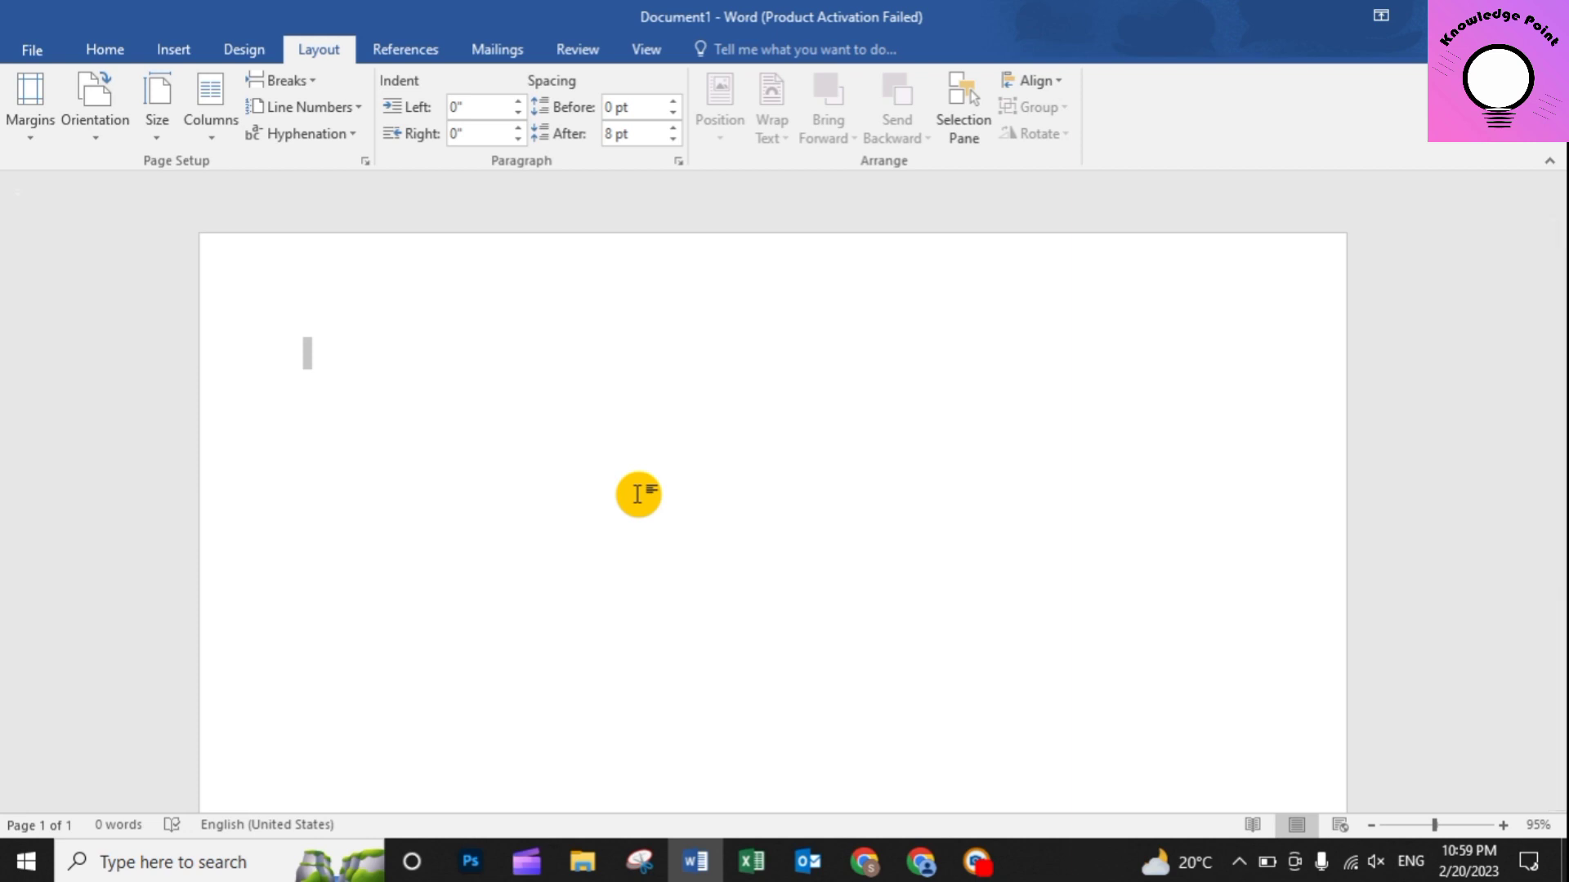
Return the page to Portrait orientation and show the list of paper sizes.
{"action": "left_click", "coordinate": [121, 129]}
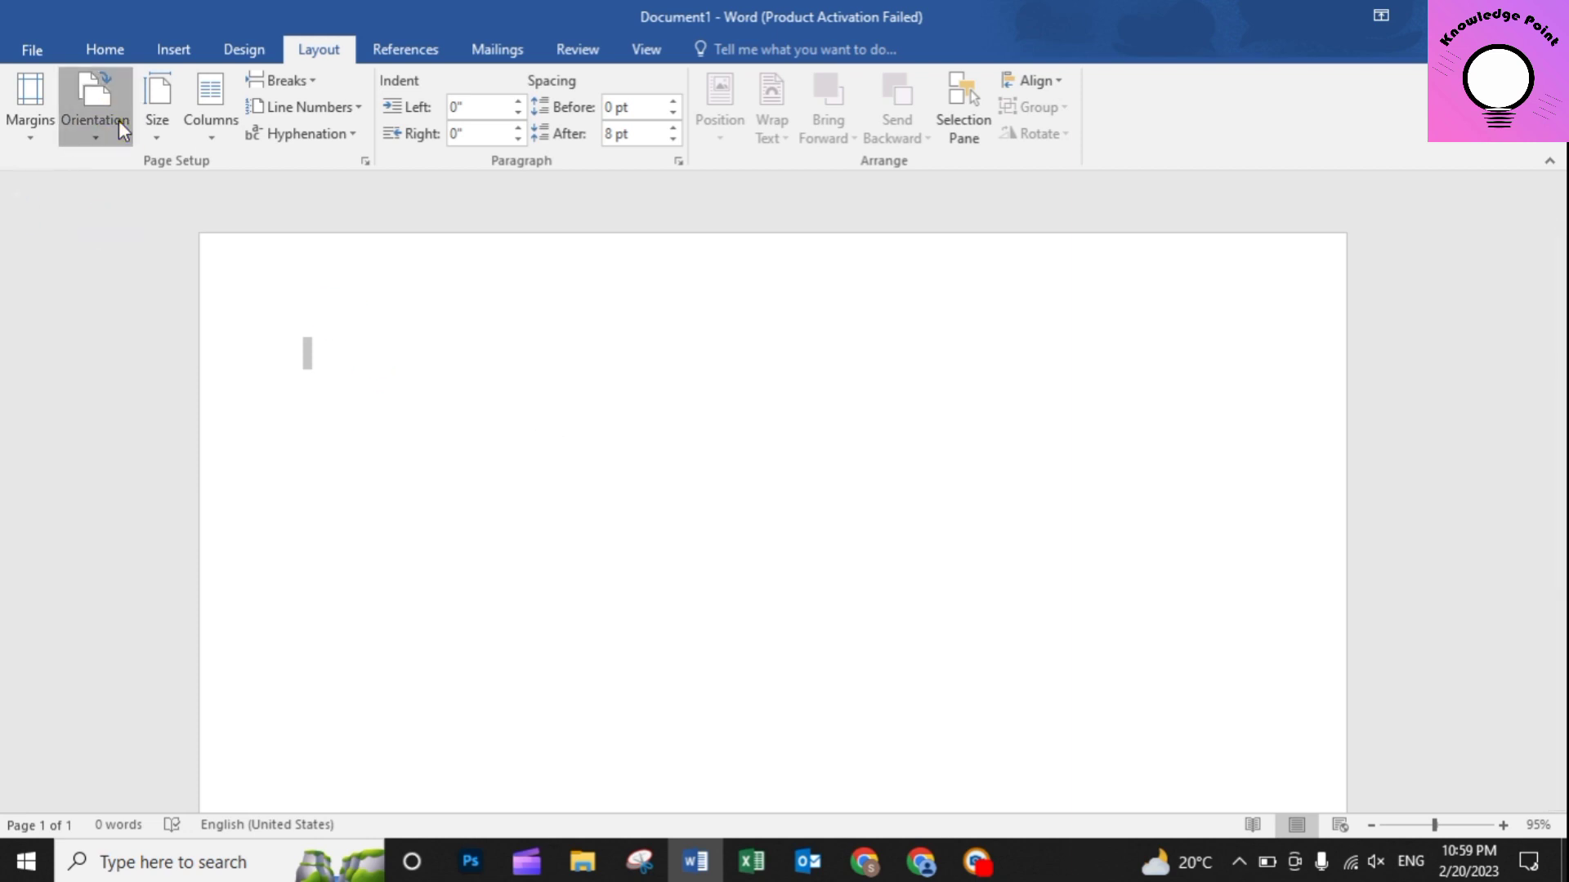
{"action": "left_click", "coordinate": [131, 174]}
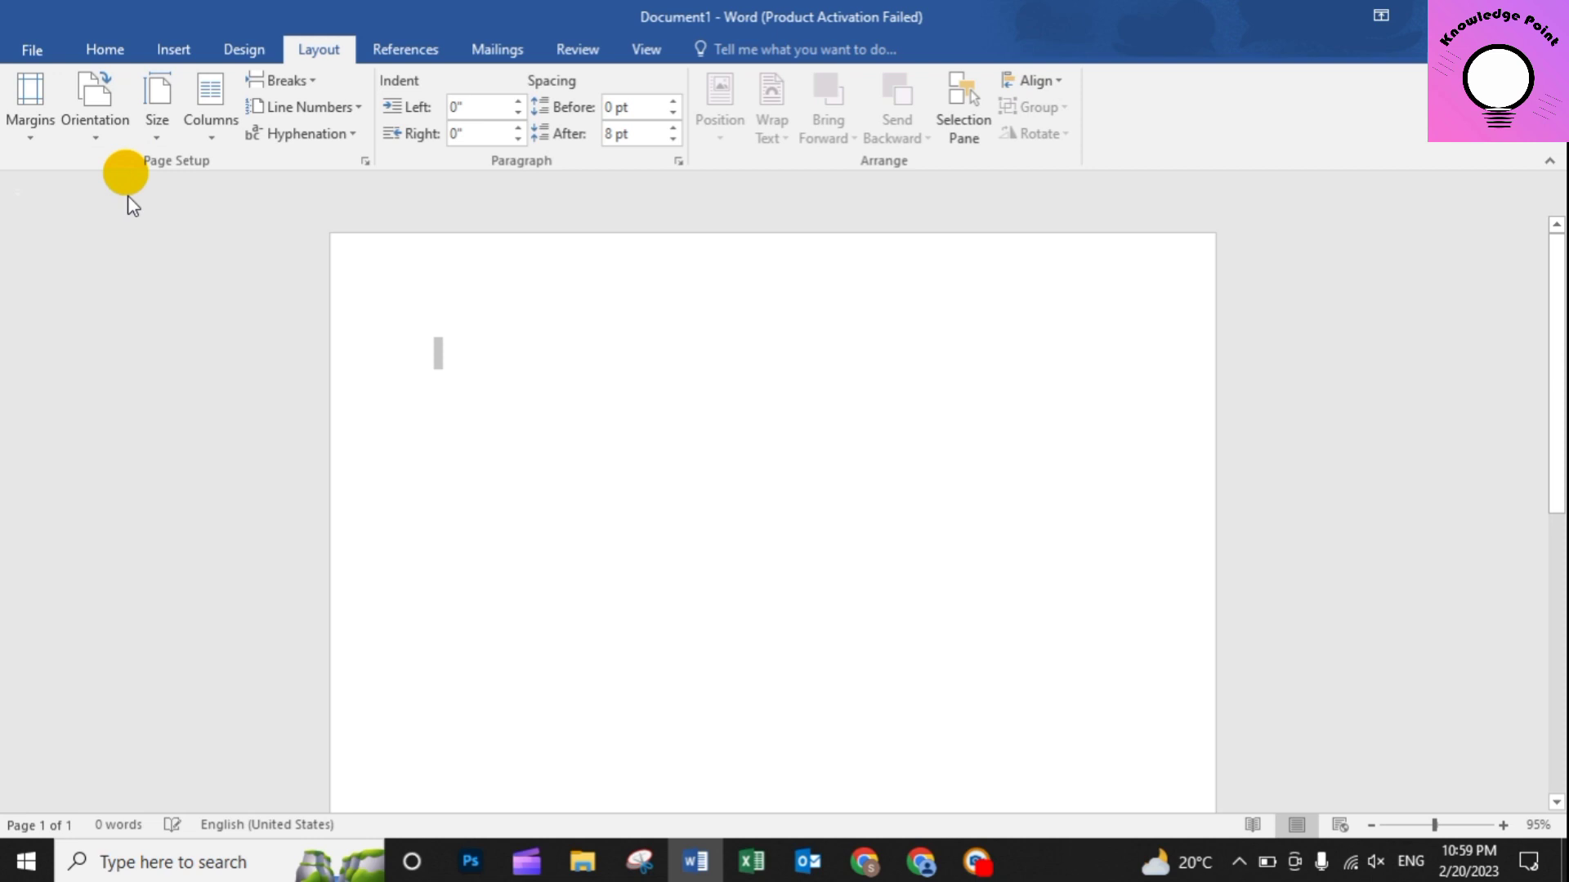
{"action": "left_click", "coordinate": [92, 103]}
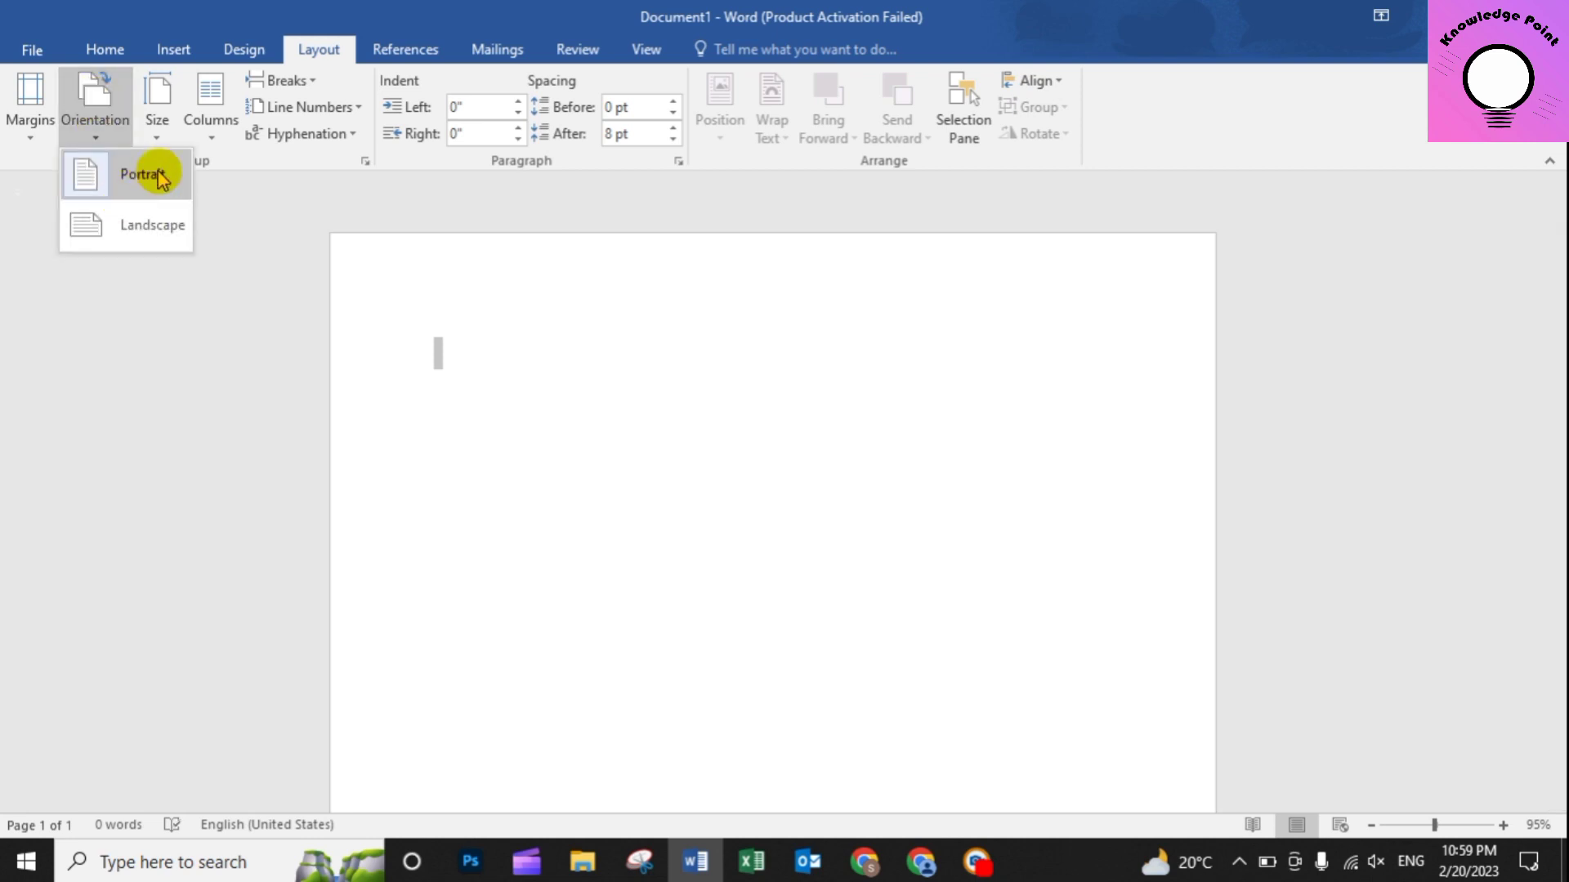
{"action": "left_click", "coordinate": [158, 123]}
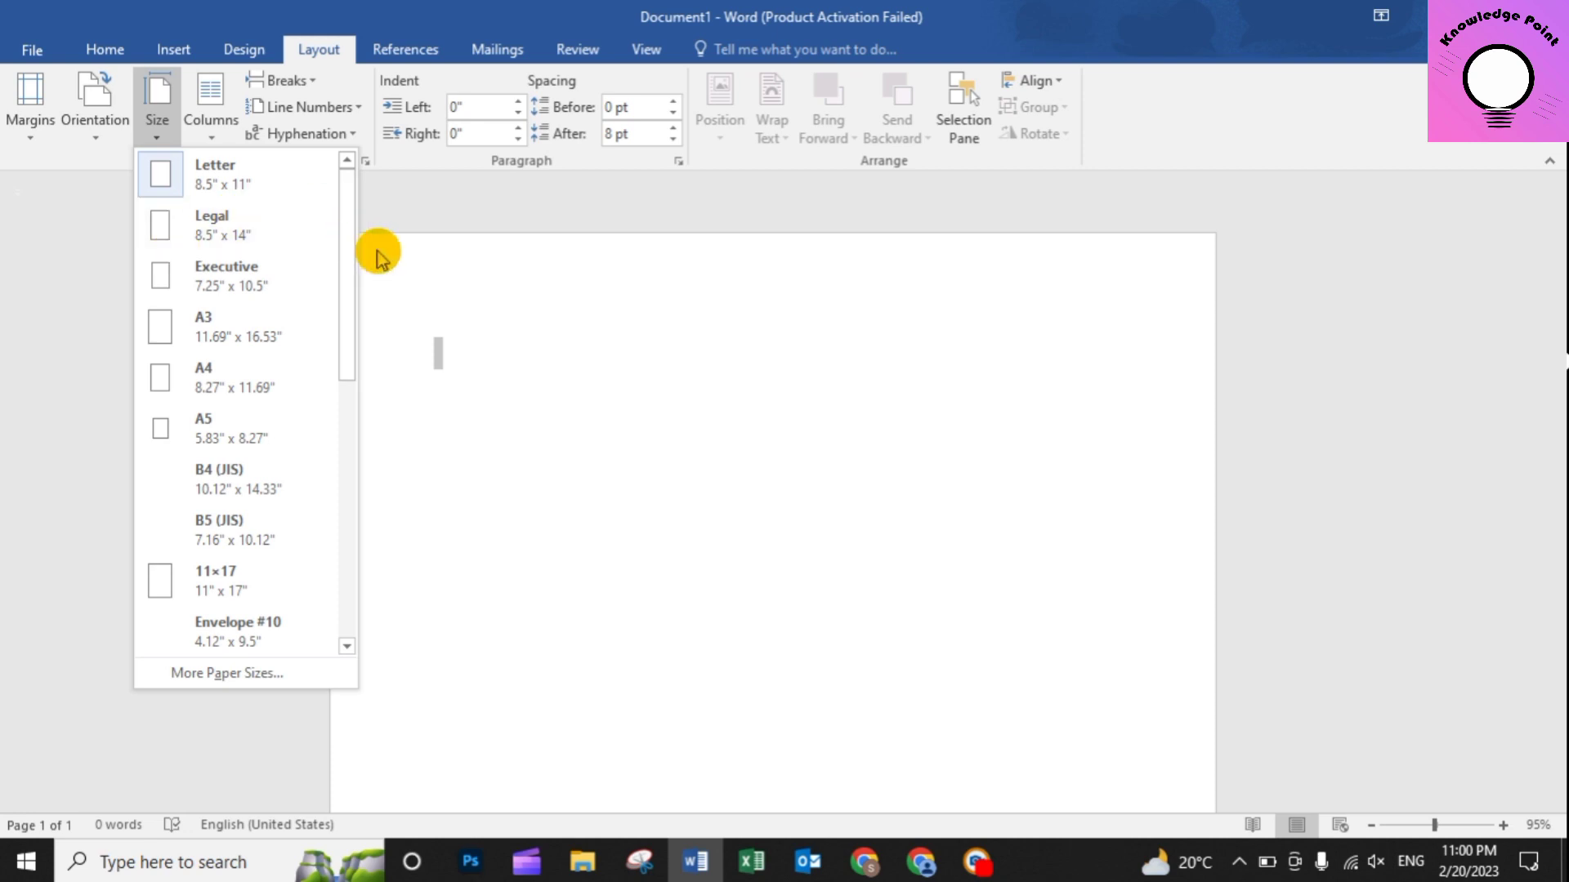
Review the paper size list and keep the page at Letter, 8.5 x 11 inches.
{"action": "left_click", "coordinate": [398, 263]}
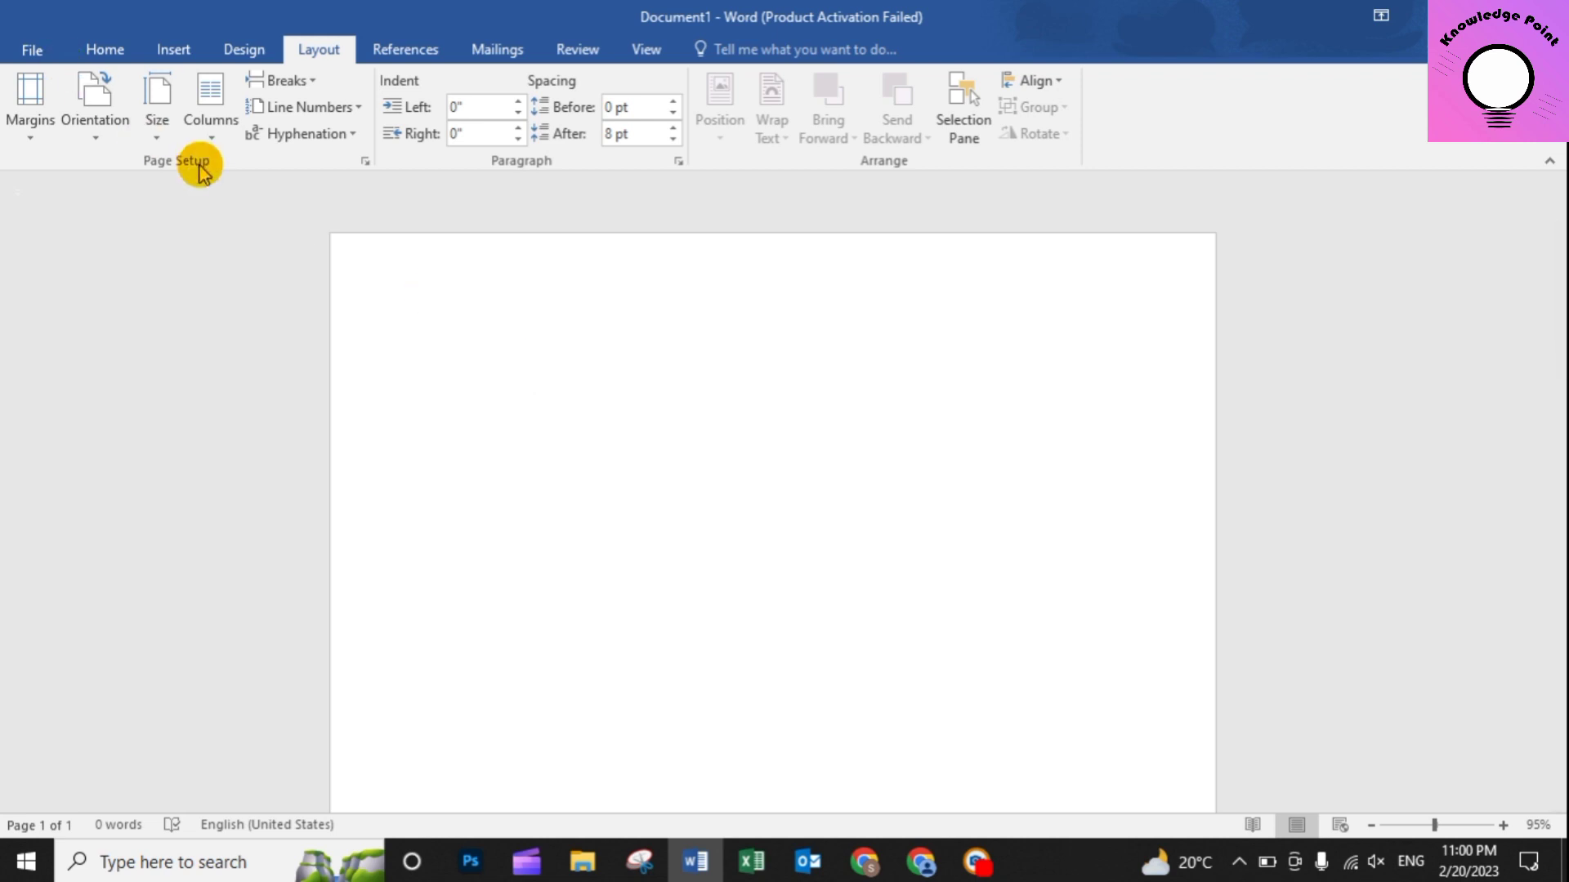
{"action": "left_click", "coordinate": [156, 107]}
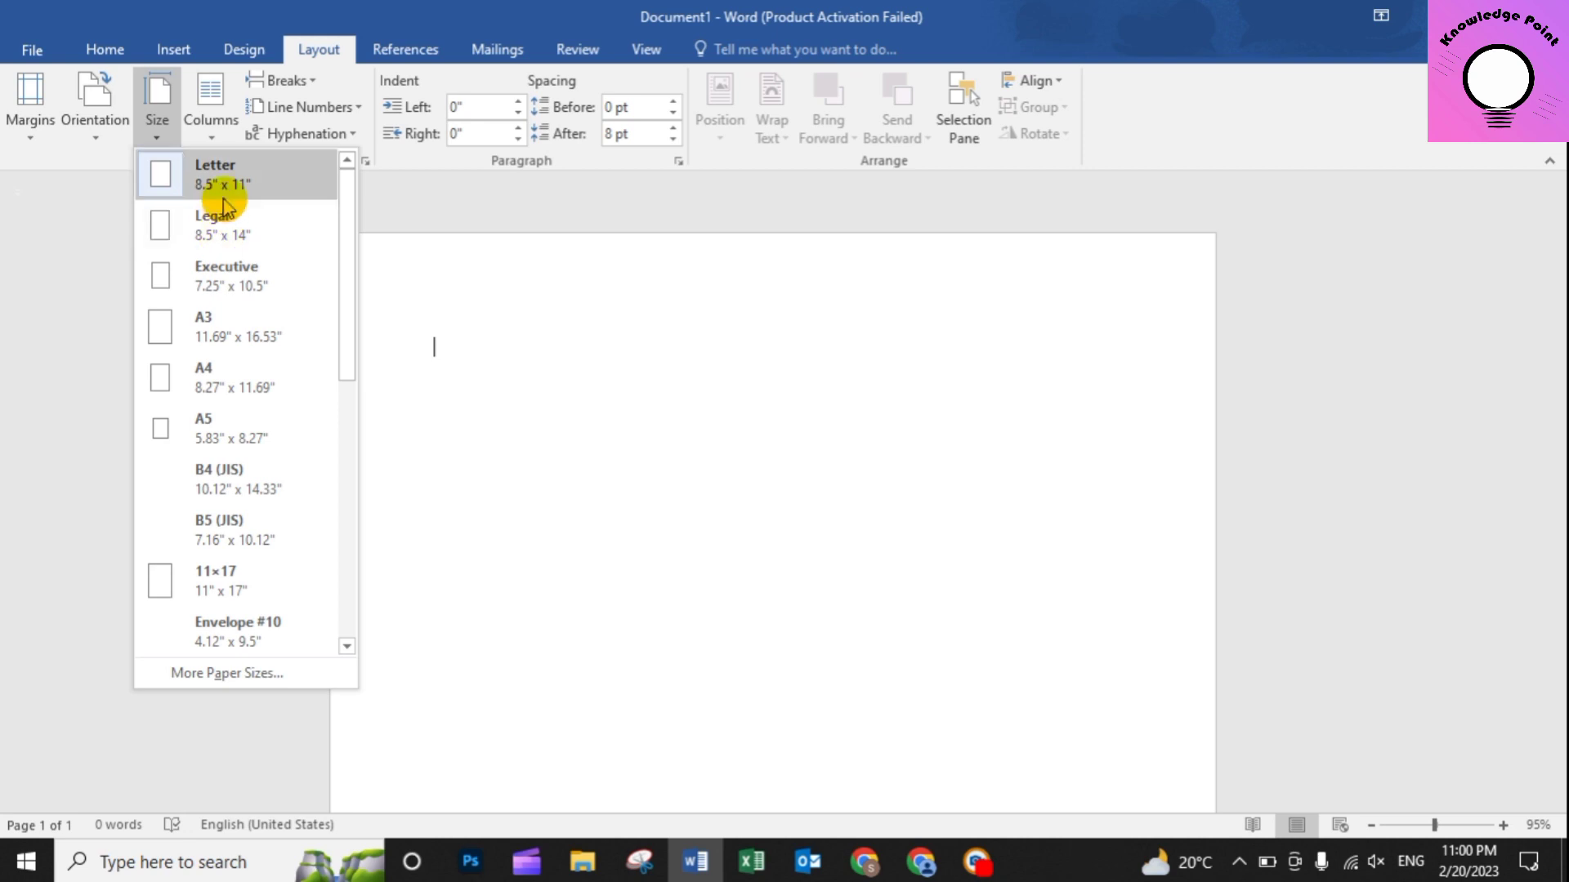
{"action": "left_click", "coordinate": [552, 509]}
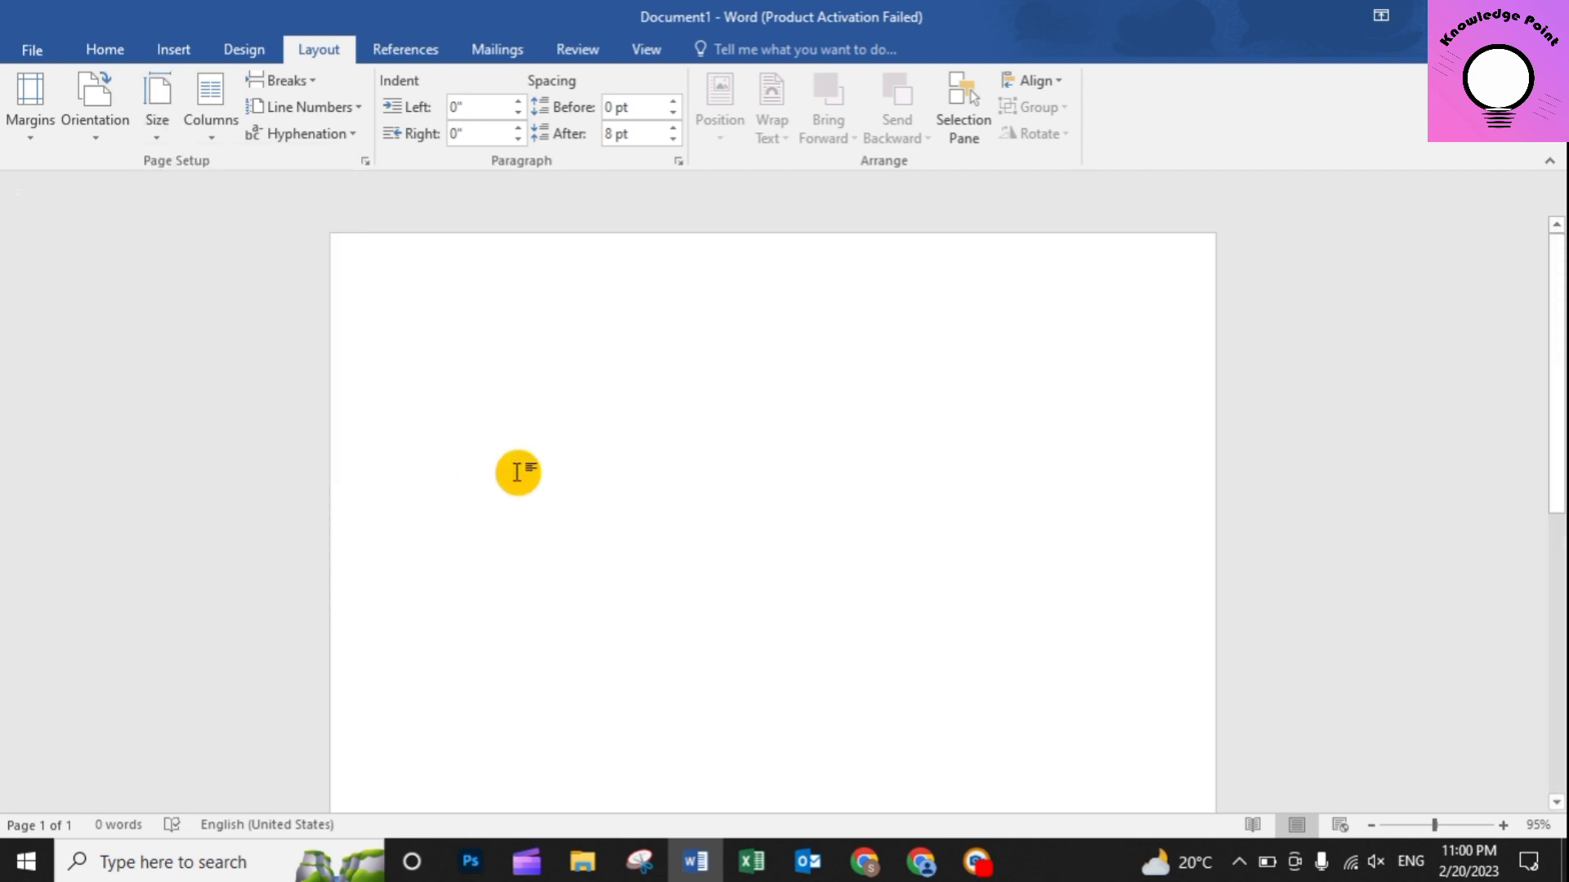
Lay out the page in two columns.
{"action": "left_click", "coordinate": [228, 137]}
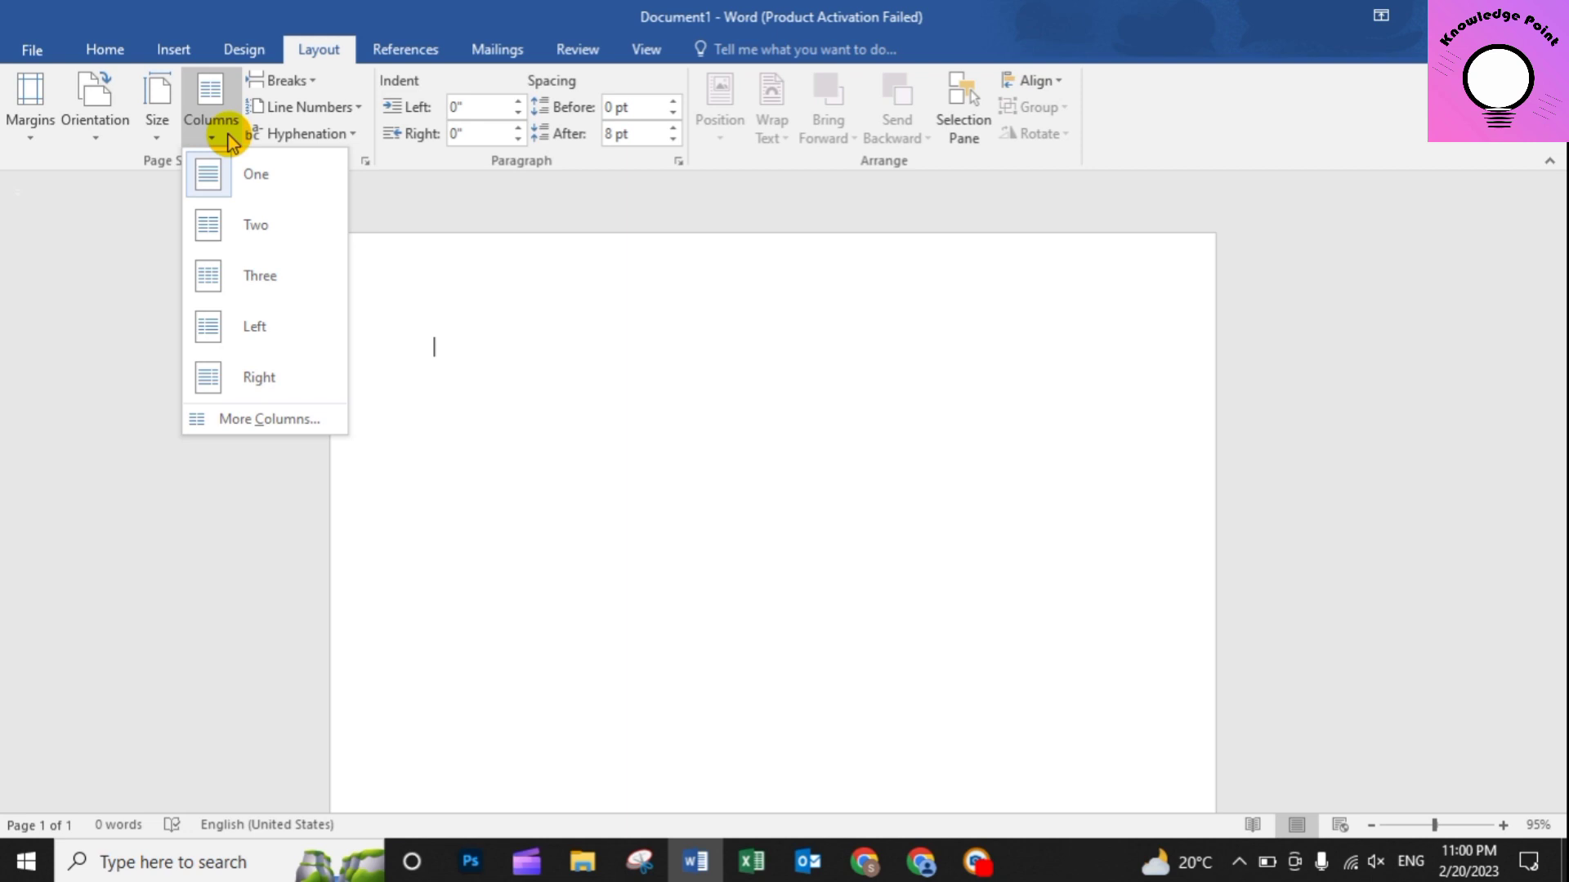
{"action": "left_click", "coordinate": [258, 186]}
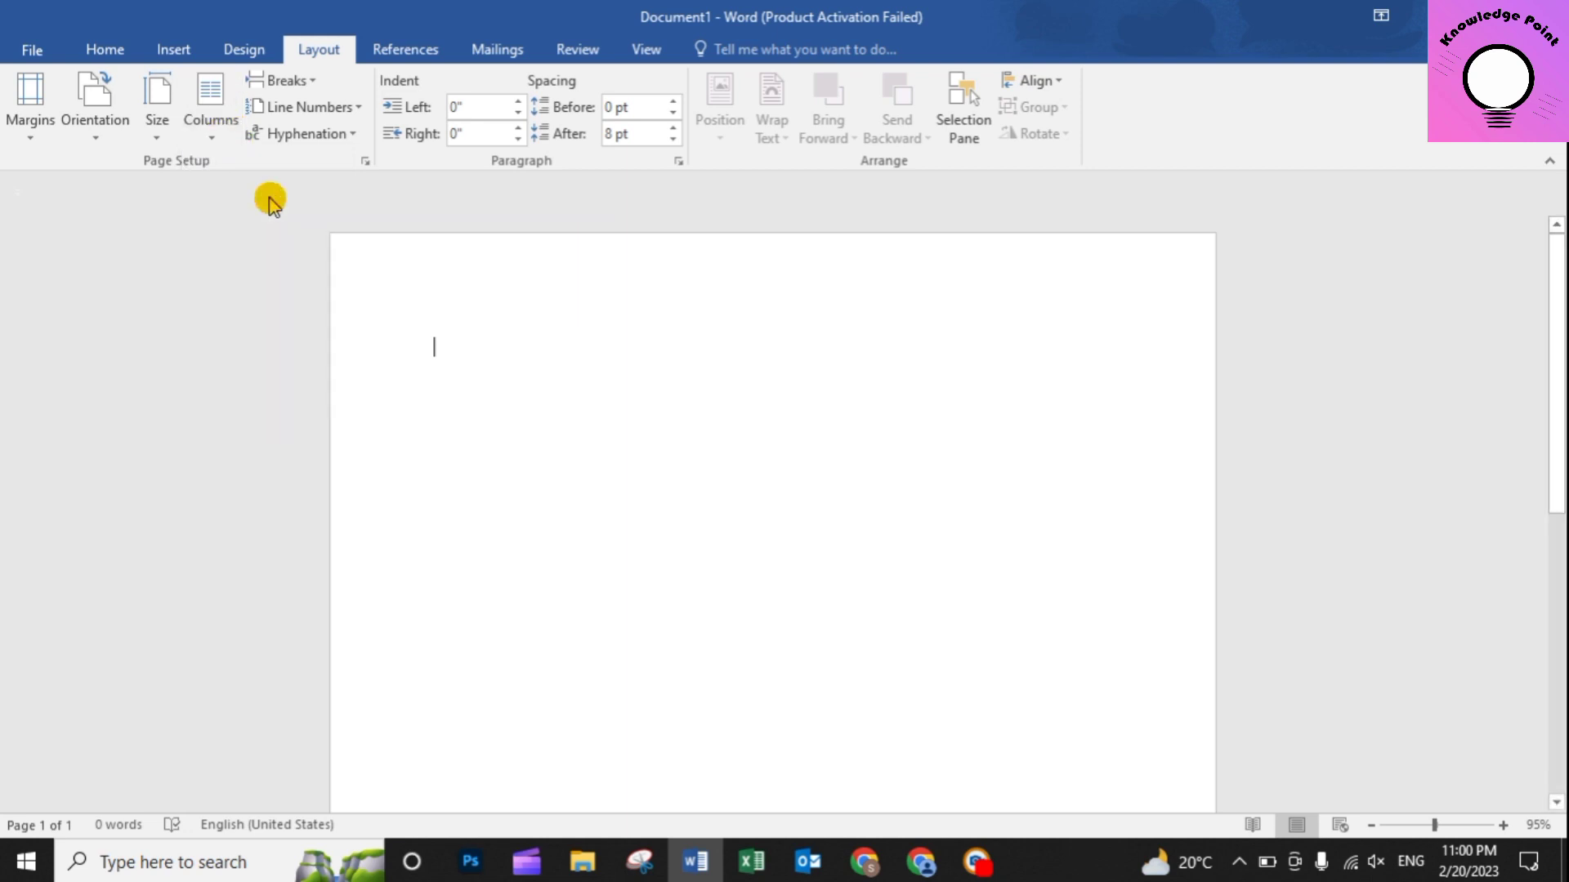
{"action": "left_click", "coordinate": [229, 120]}
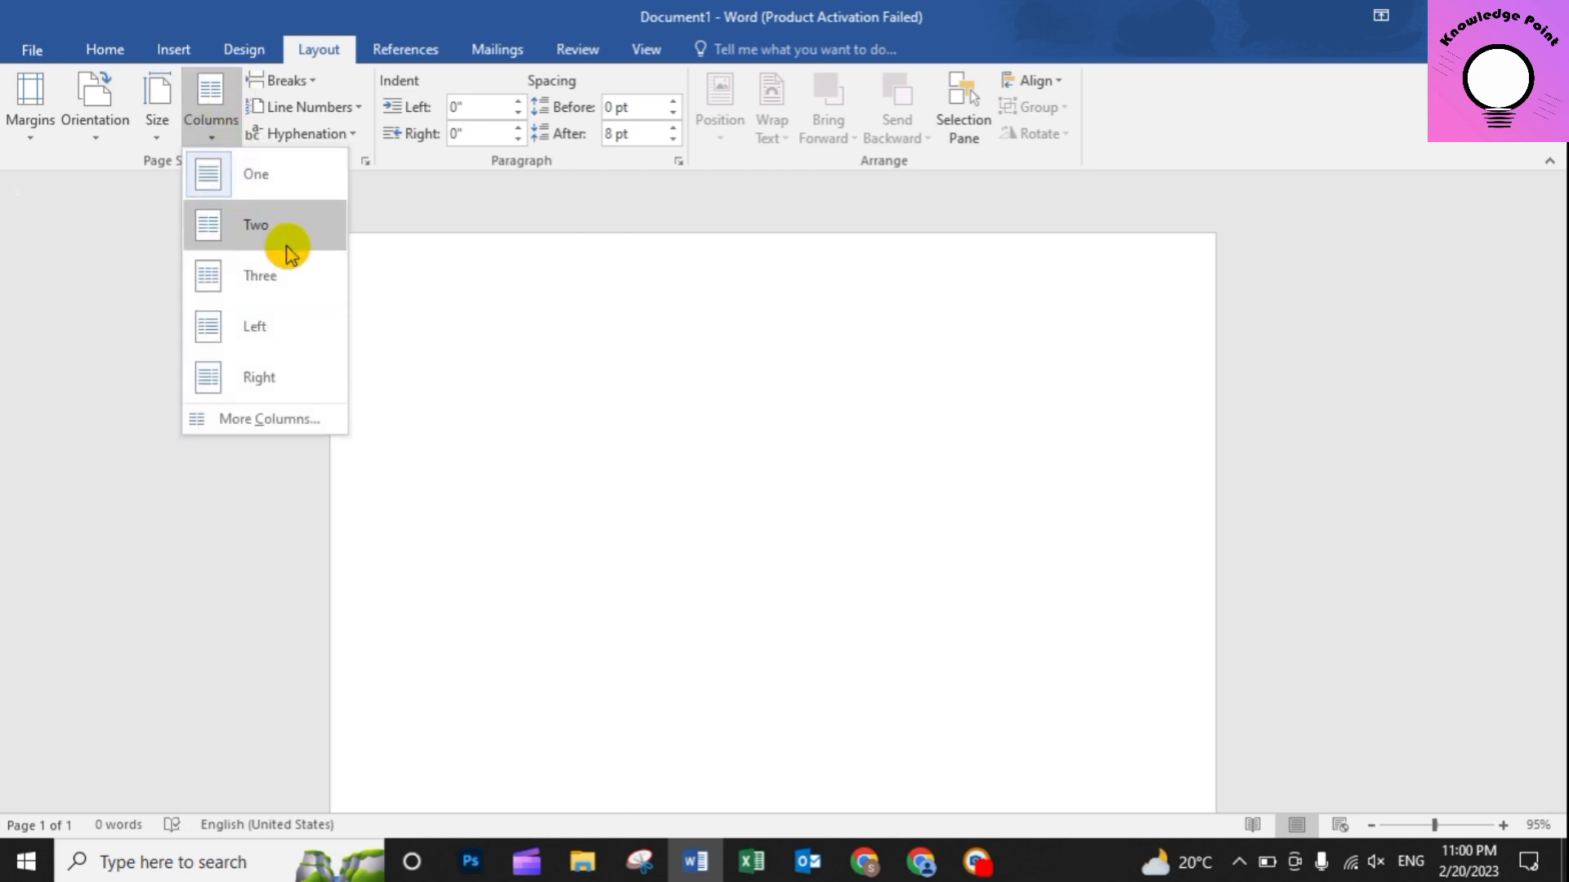
{"action": "left_click", "coordinate": [282, 232]}
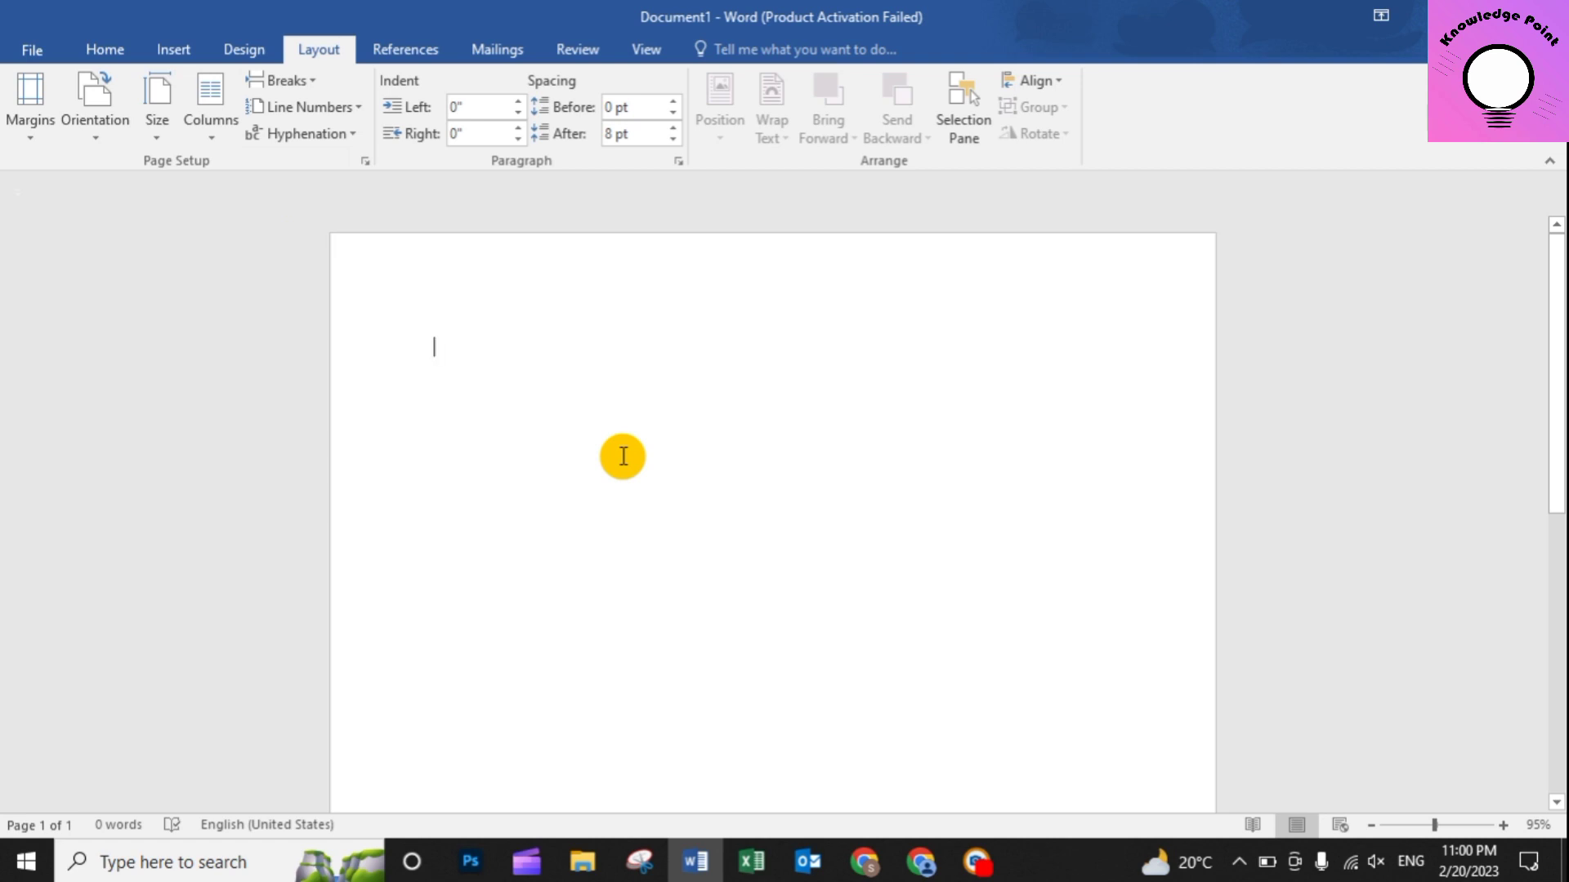
Generate sample paragraphs with =rand() and copy the whole text.
{"action": "type", "text": "="}
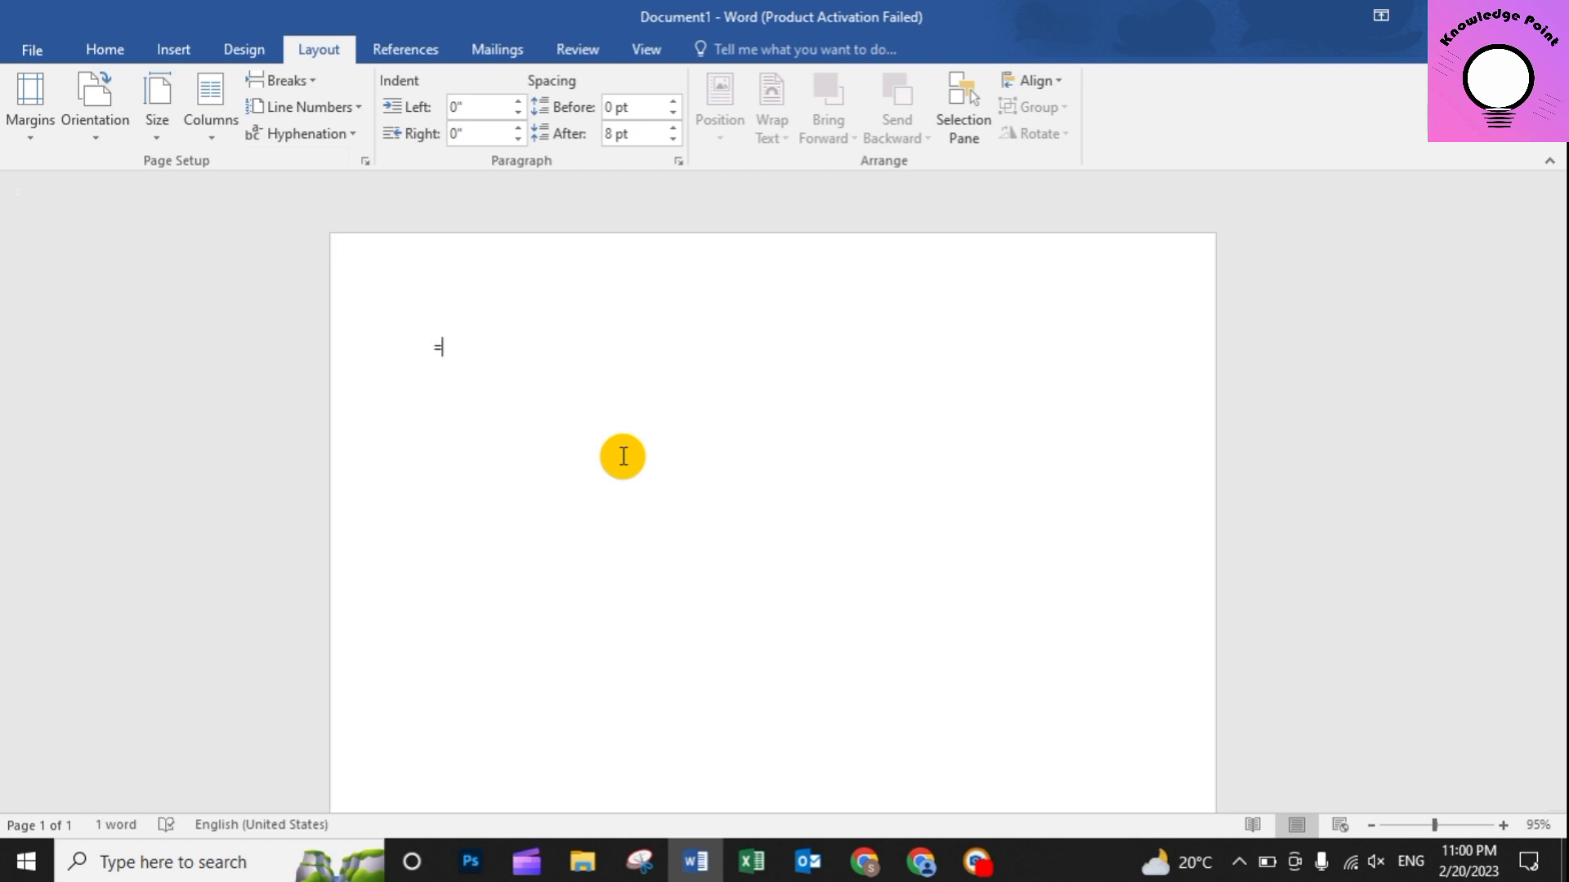
{"action": "type", "text": "rand()"}
{"action": "key", "text": "Return"}
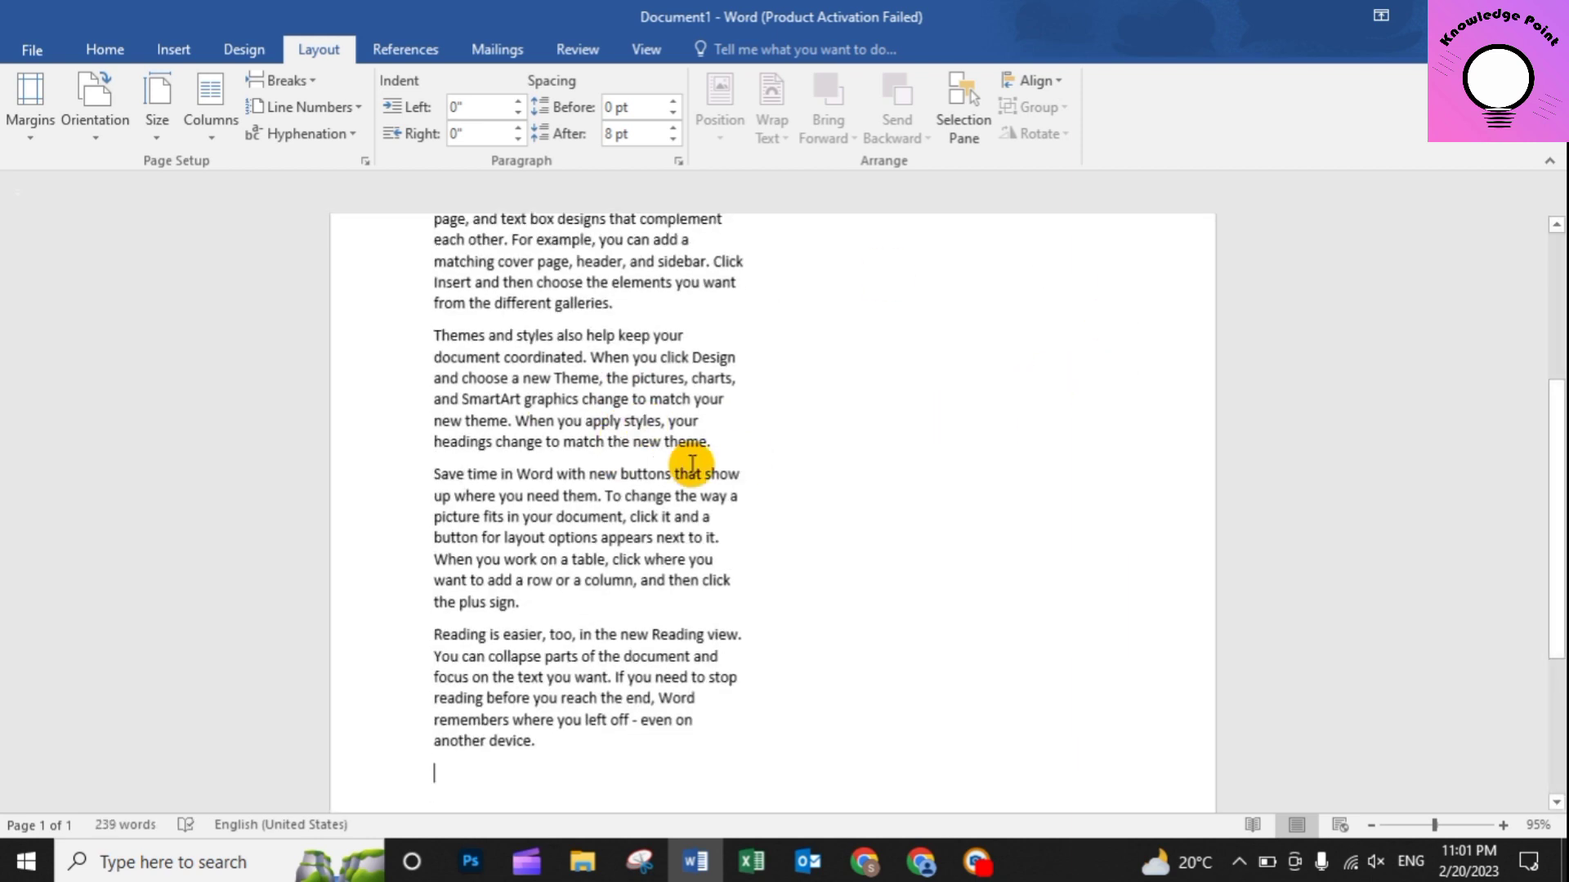
{"action": "key", "text": "ctrl+a"}
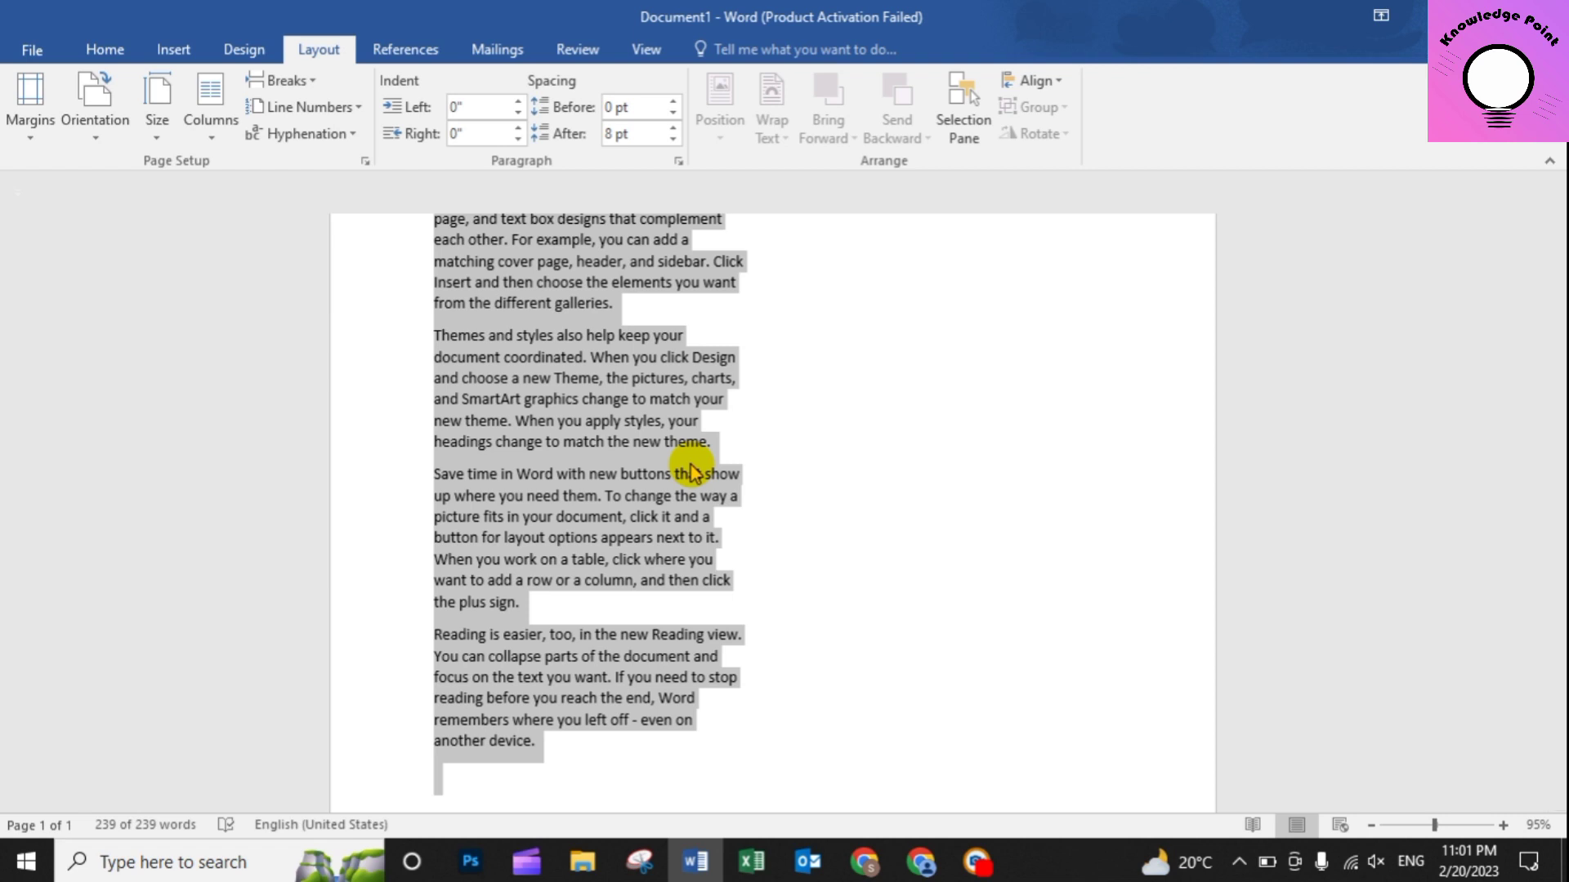
{"action": "key", "text": "ctrl+v"}
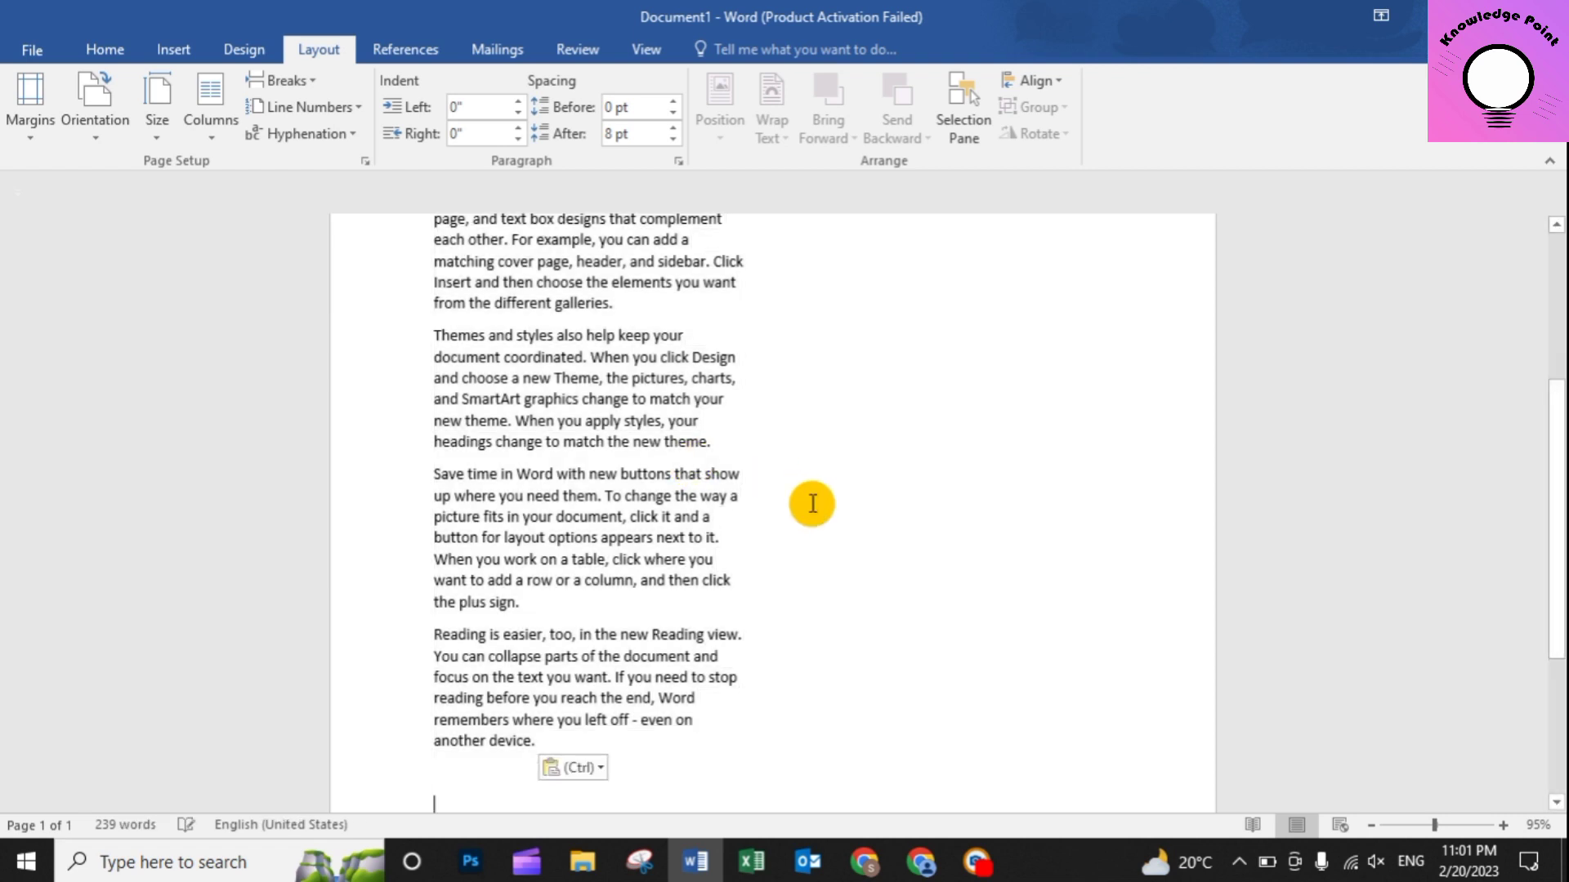
{"action": "scroll", "coordinate": [812, 504], "scroll_direction": "up", "scroll_amount": 5}
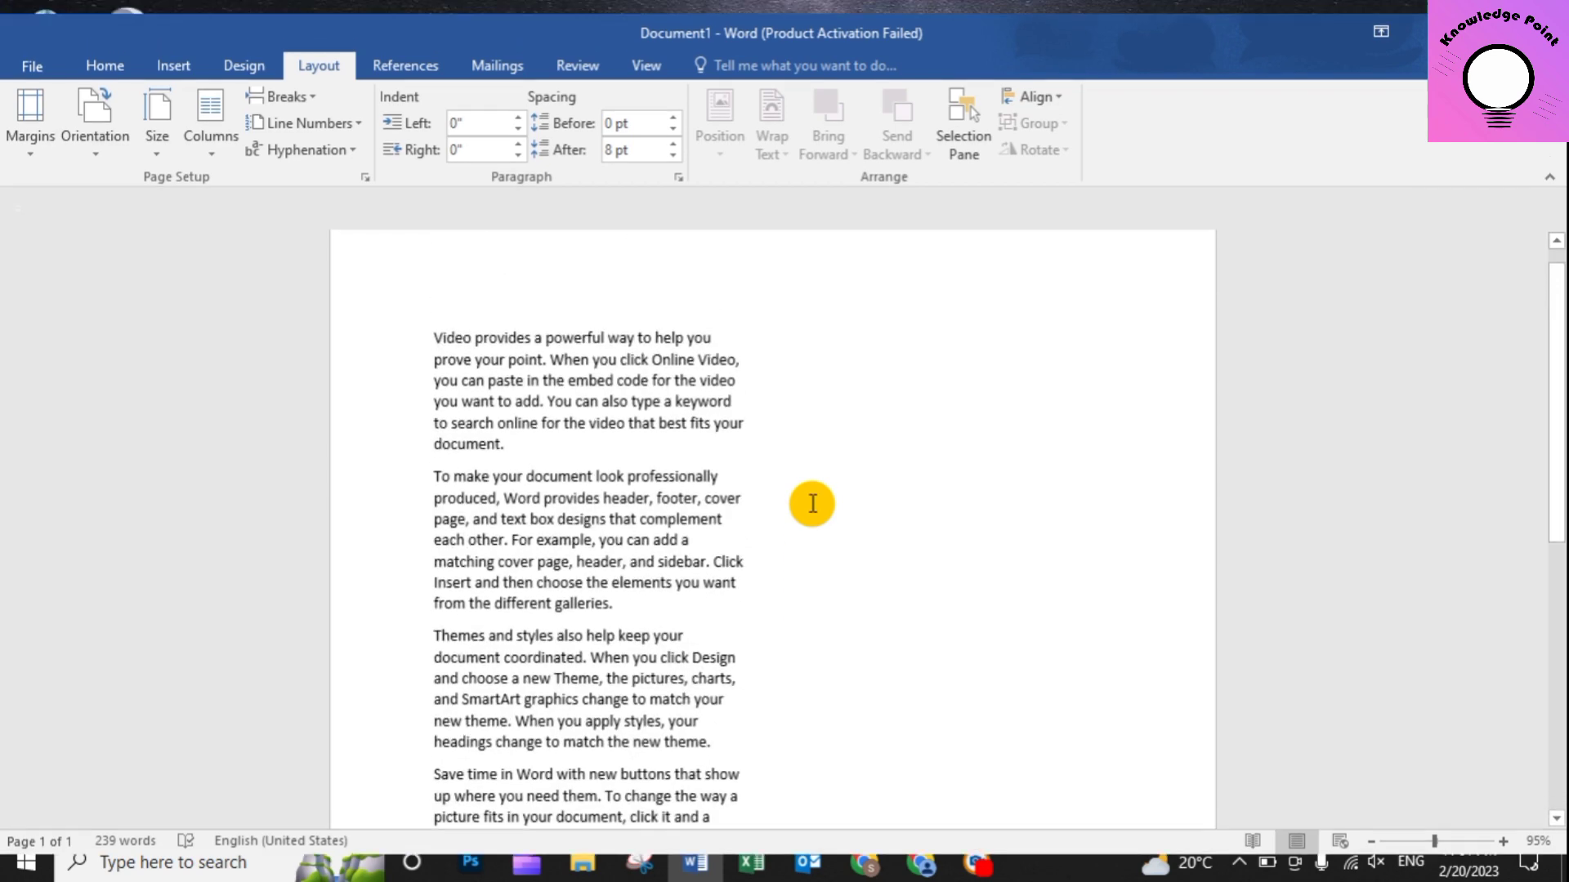
{"action": "scroll", "coordinate": [812, 504], "scroll_direction": "down", "scroll_amount": 3}
{"action": "scroll", "coordinate": [812, 502], "scroll_direction": "down", "scroll_amount": 4}
{"action": "scroll", "coordinate": [813, 502], "scroll_direction": "down", "scroll_amount": 2}
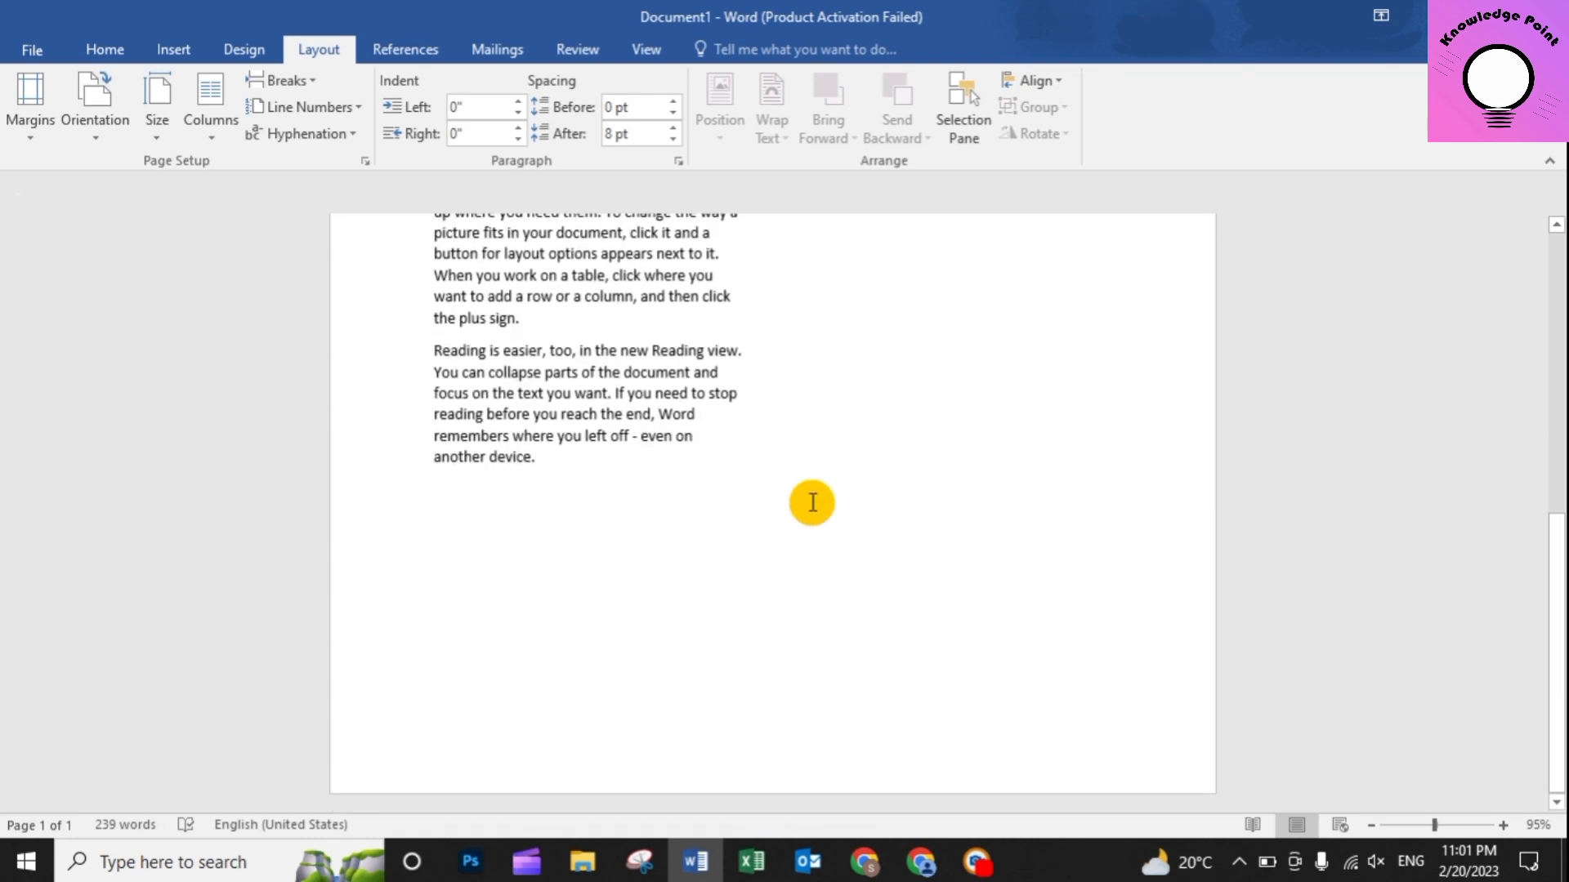
{"action": "scroll", "coordinate": [811, 612], "scroll_direction": "up", "scroll_amount": 3}
{"action": "scroll", "coordinate": [811, 611], "scroll_direction": "up", "scroll_amount": 3}
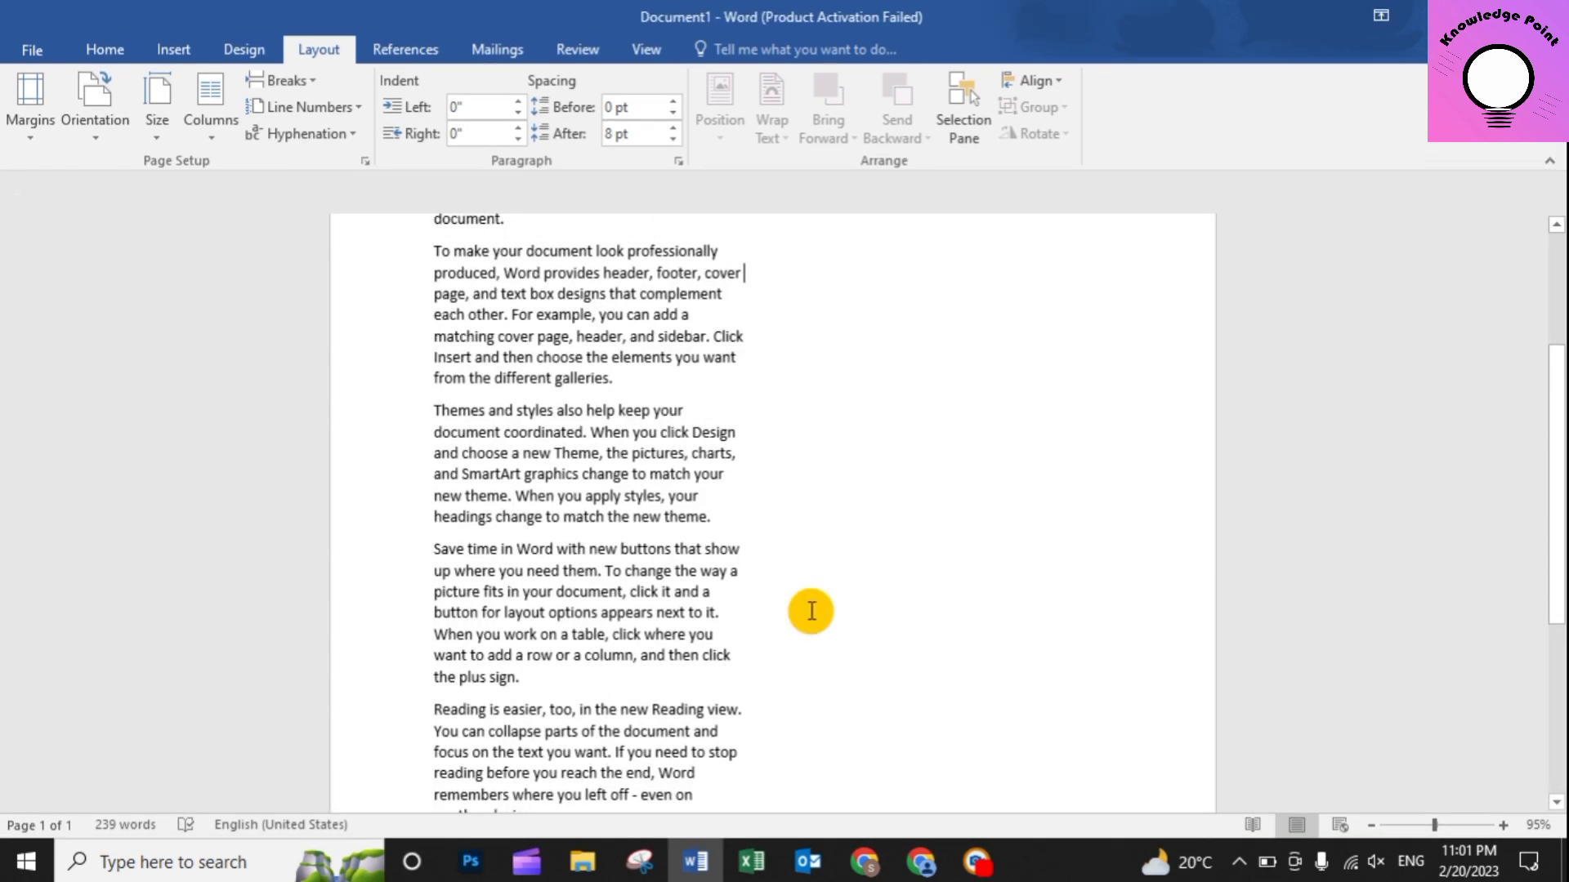
Paste a second copy after the last paragraph, doubling the text to 478 words.
{"action": "key", "text": "ctrl+a"}
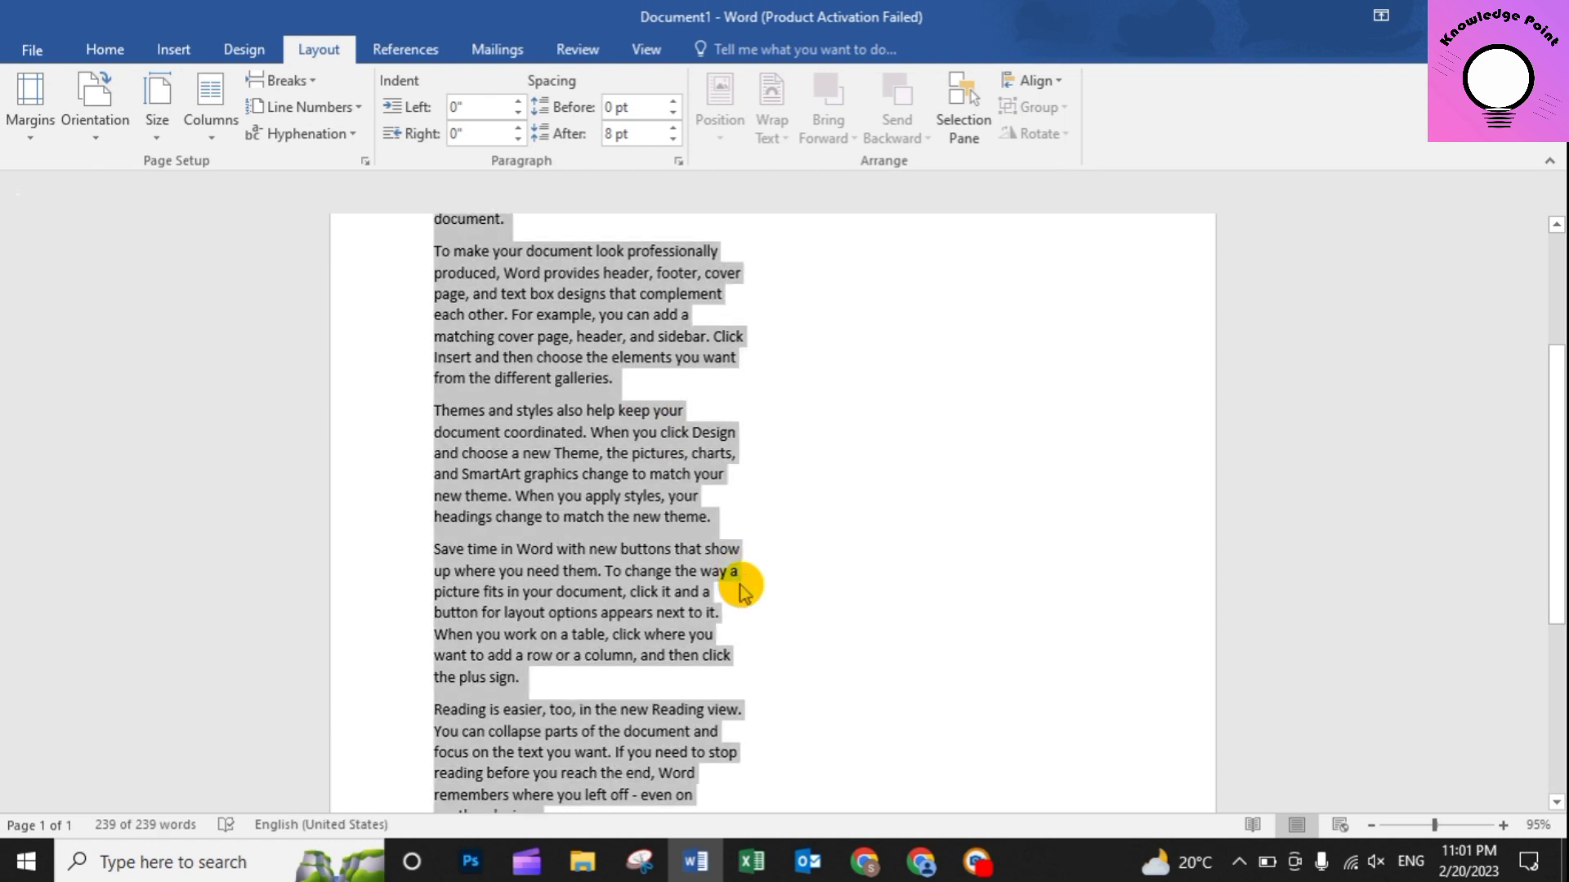
{"action": "left_click", "coordinate": [767, 673]}
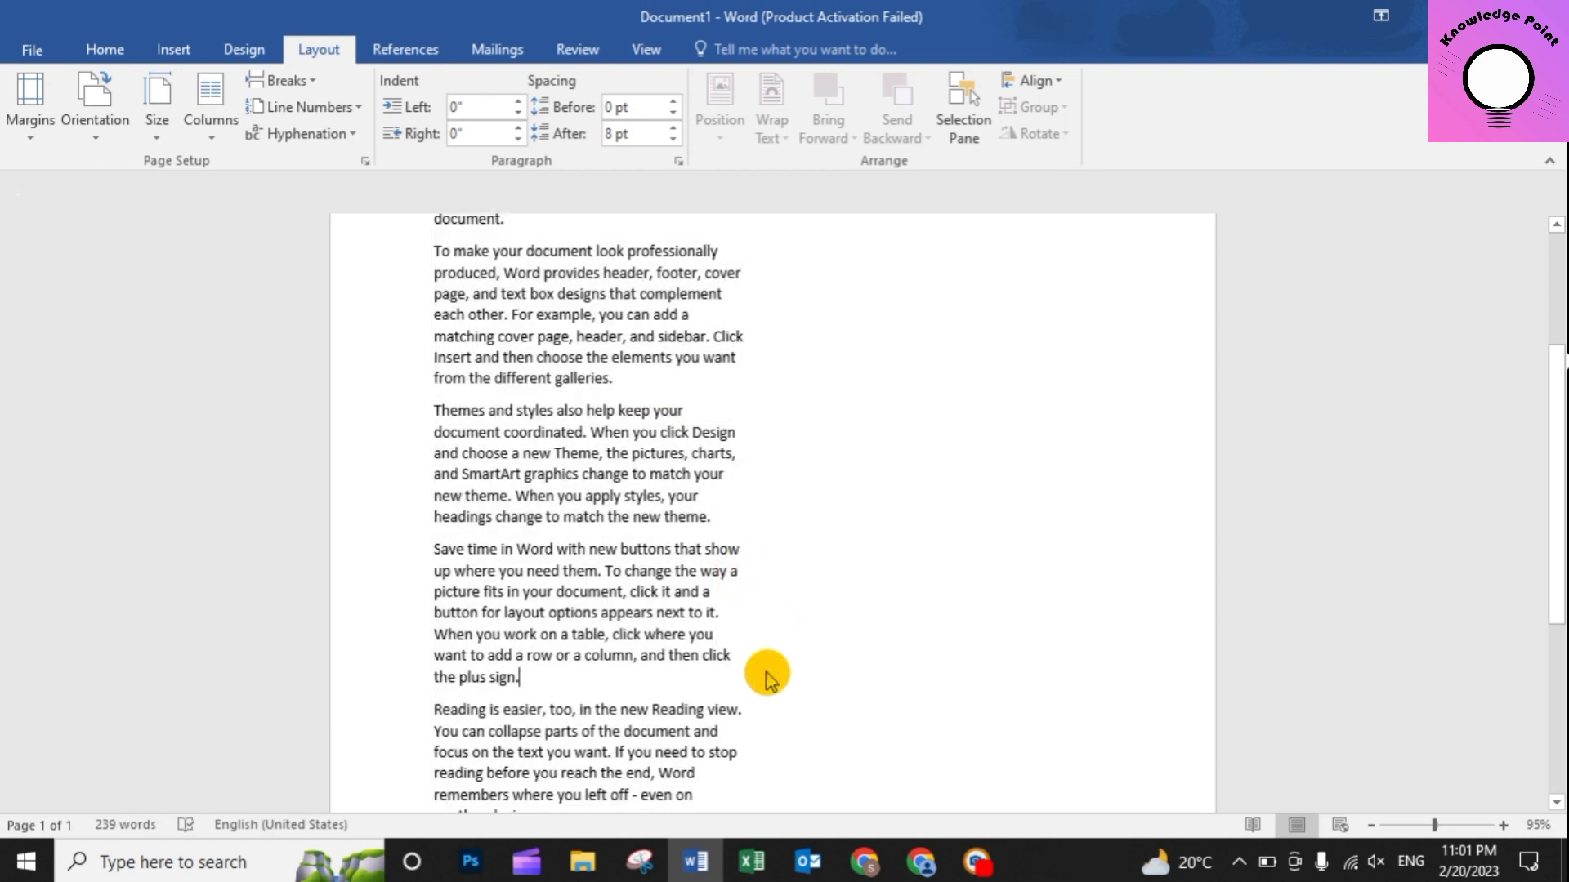
{"action": "scroll", "coordinate": [767, 673], "scroll_direction": "down", "scroll_amount": 4}
{"action": "left_click", "coordinate": [709, 572]}
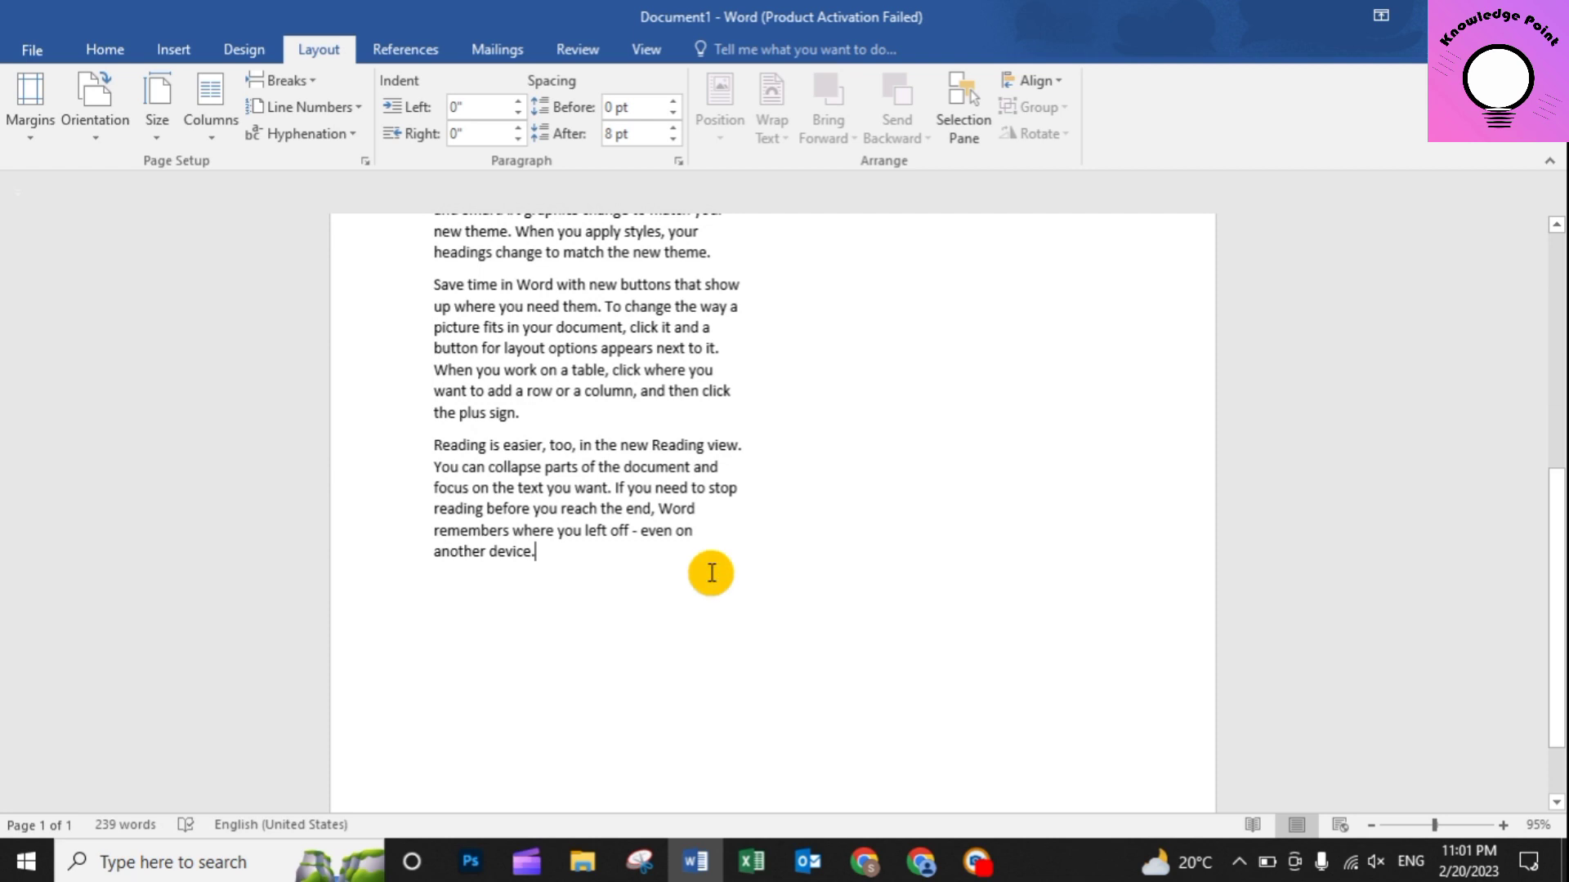
{"action": "key", "text": "ctrl+v"}
{"action": "scroll", "coordinate": [938, 596], "scroll_direction": "up", "scroll_amount": 5}
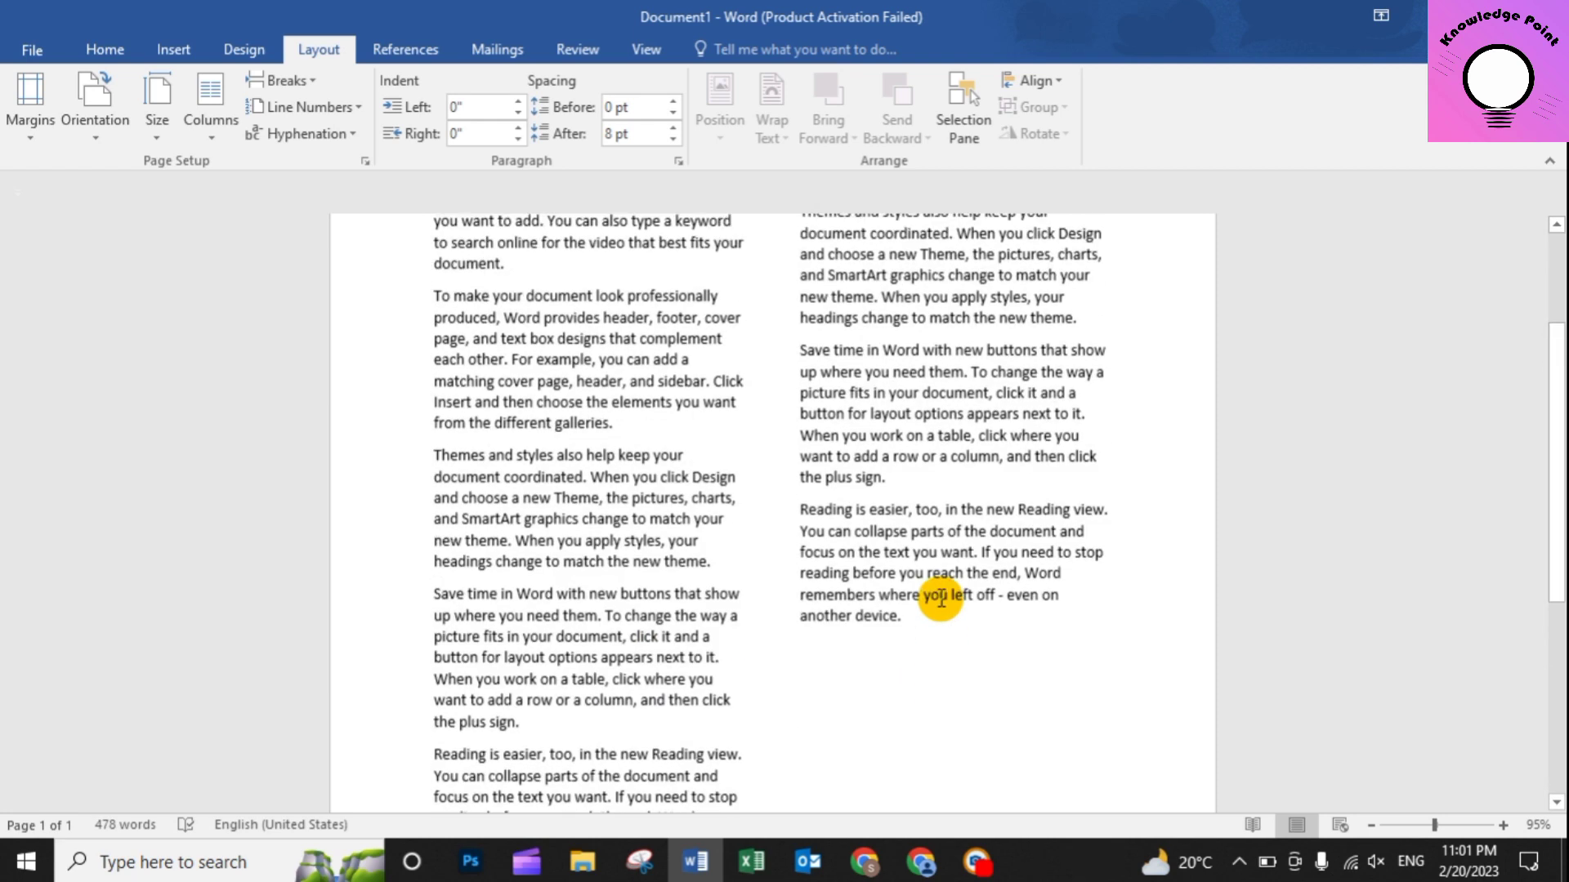
{"action": "scroll", "coordinate": [940, 597], "scroll_direction": "up", "scroll_amount": 3}
{"action": "scroll", "coordinate": [941, 599], "scroll_direction": "up", "scroll_amount": 1}
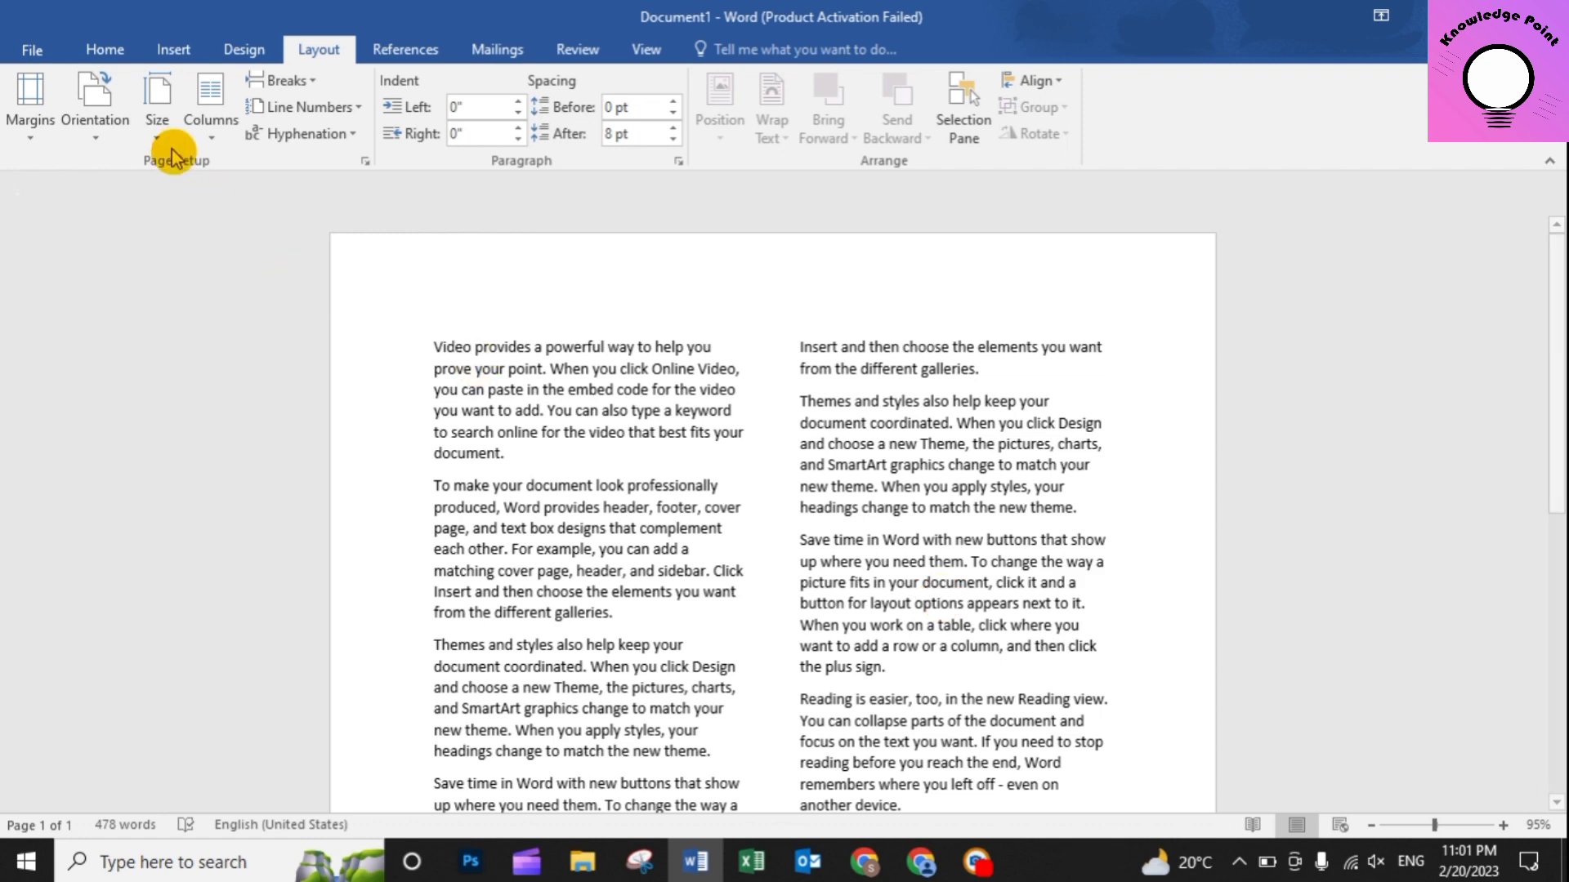
Reset to one column, select all the text and flow it into three columns.
{"action": "left_click", "coordinate": [211, 115]}
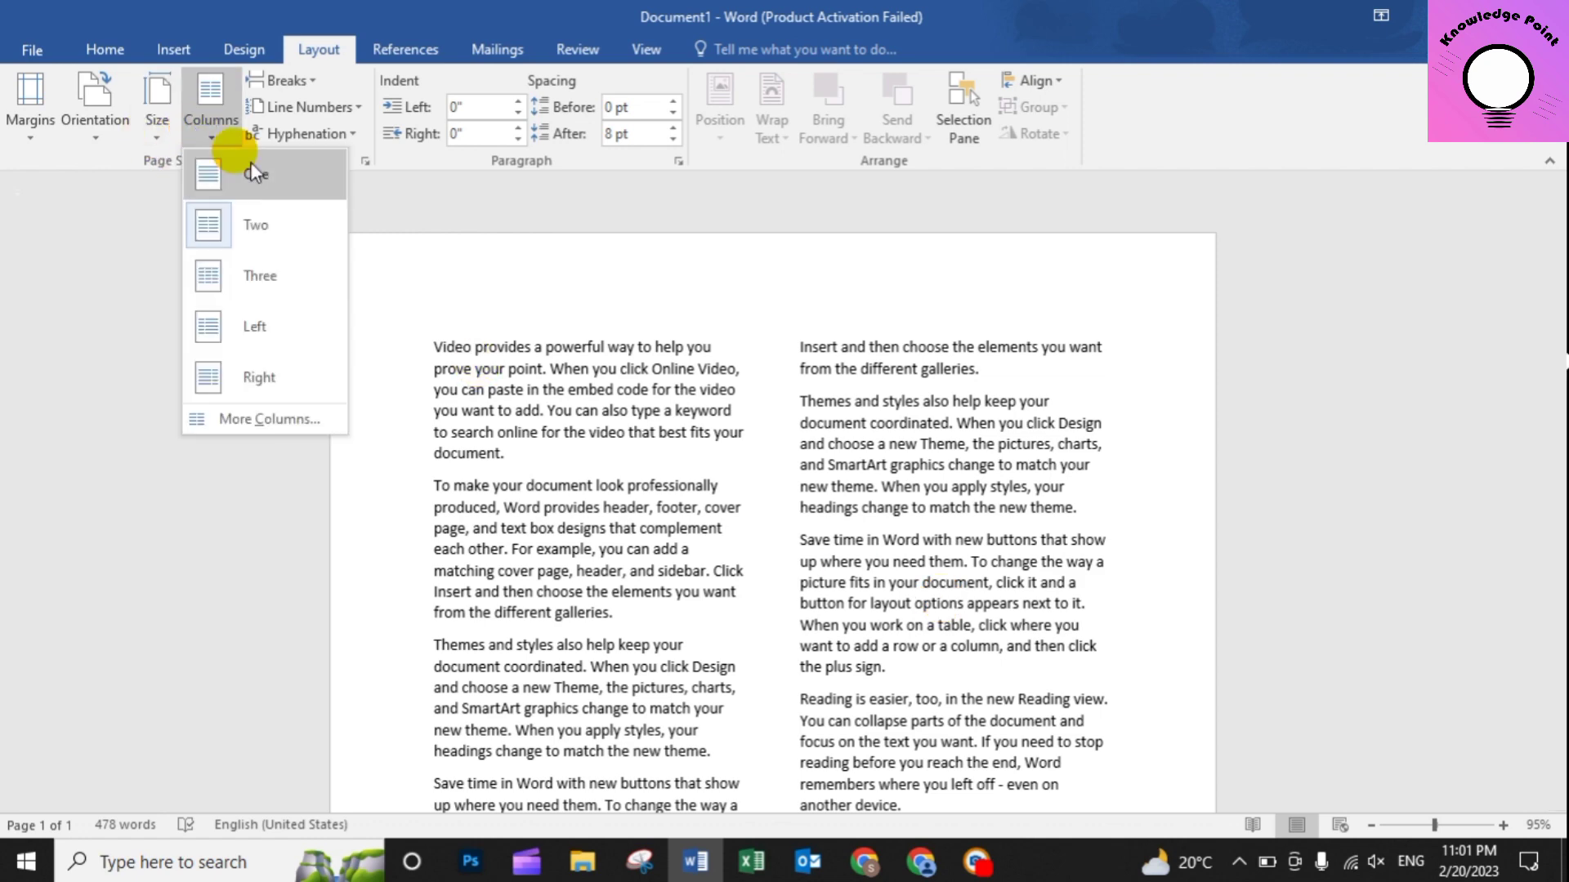
{"action": "left_click", "coordinate": [263, 188]}
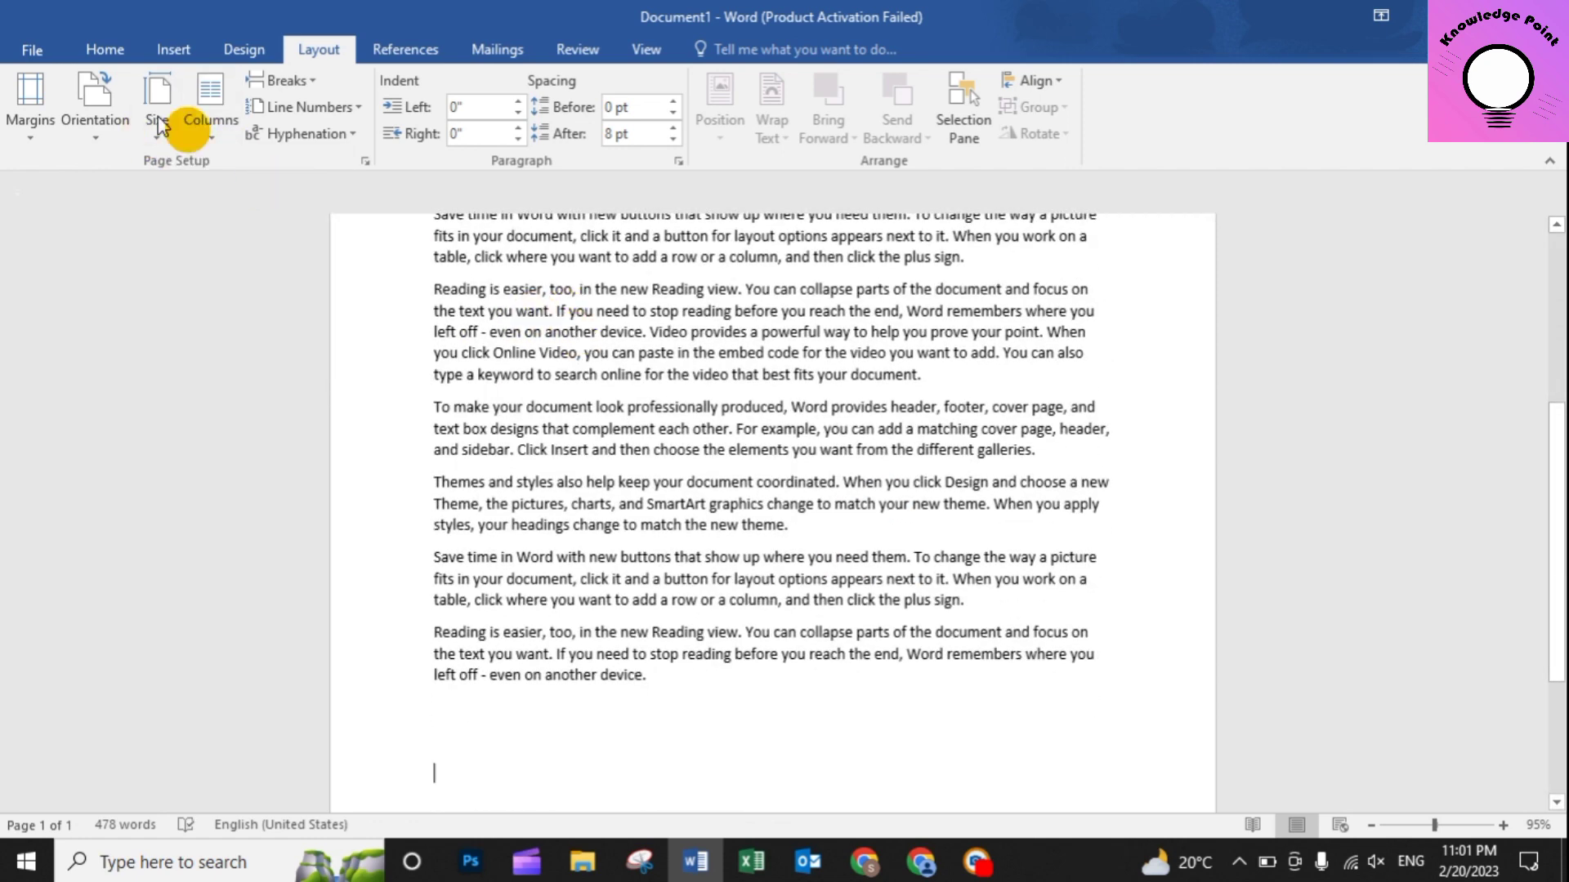
{"action": "key", "text": "ctrl+a"}
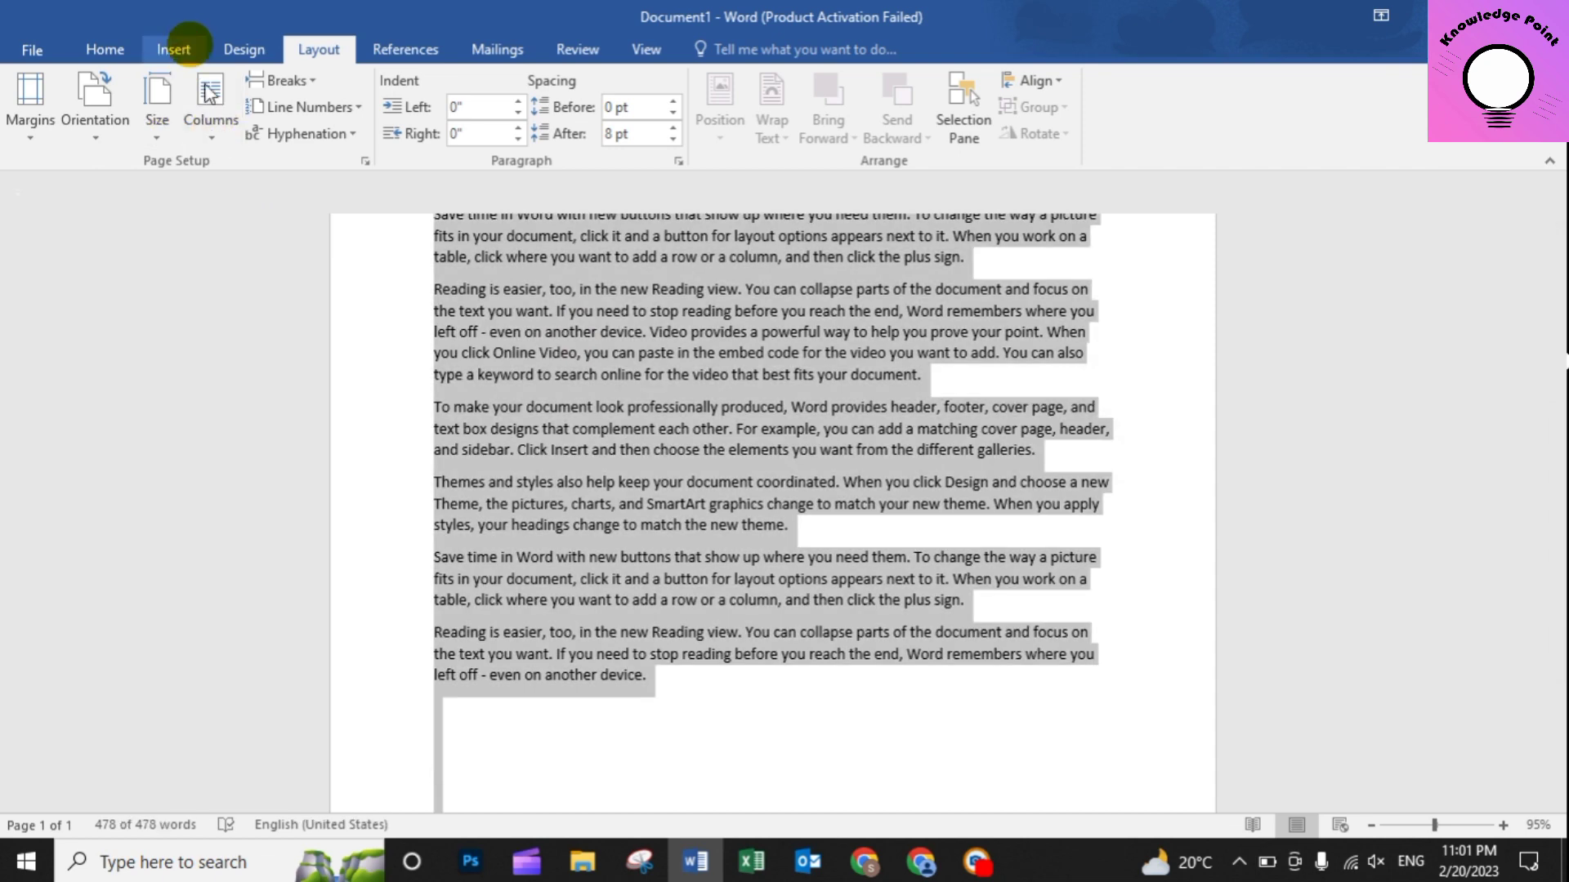
{"action": "left_click", "coordinate": [209, 97]}
{"action": "left_click", "coordinate": [256, 260]}
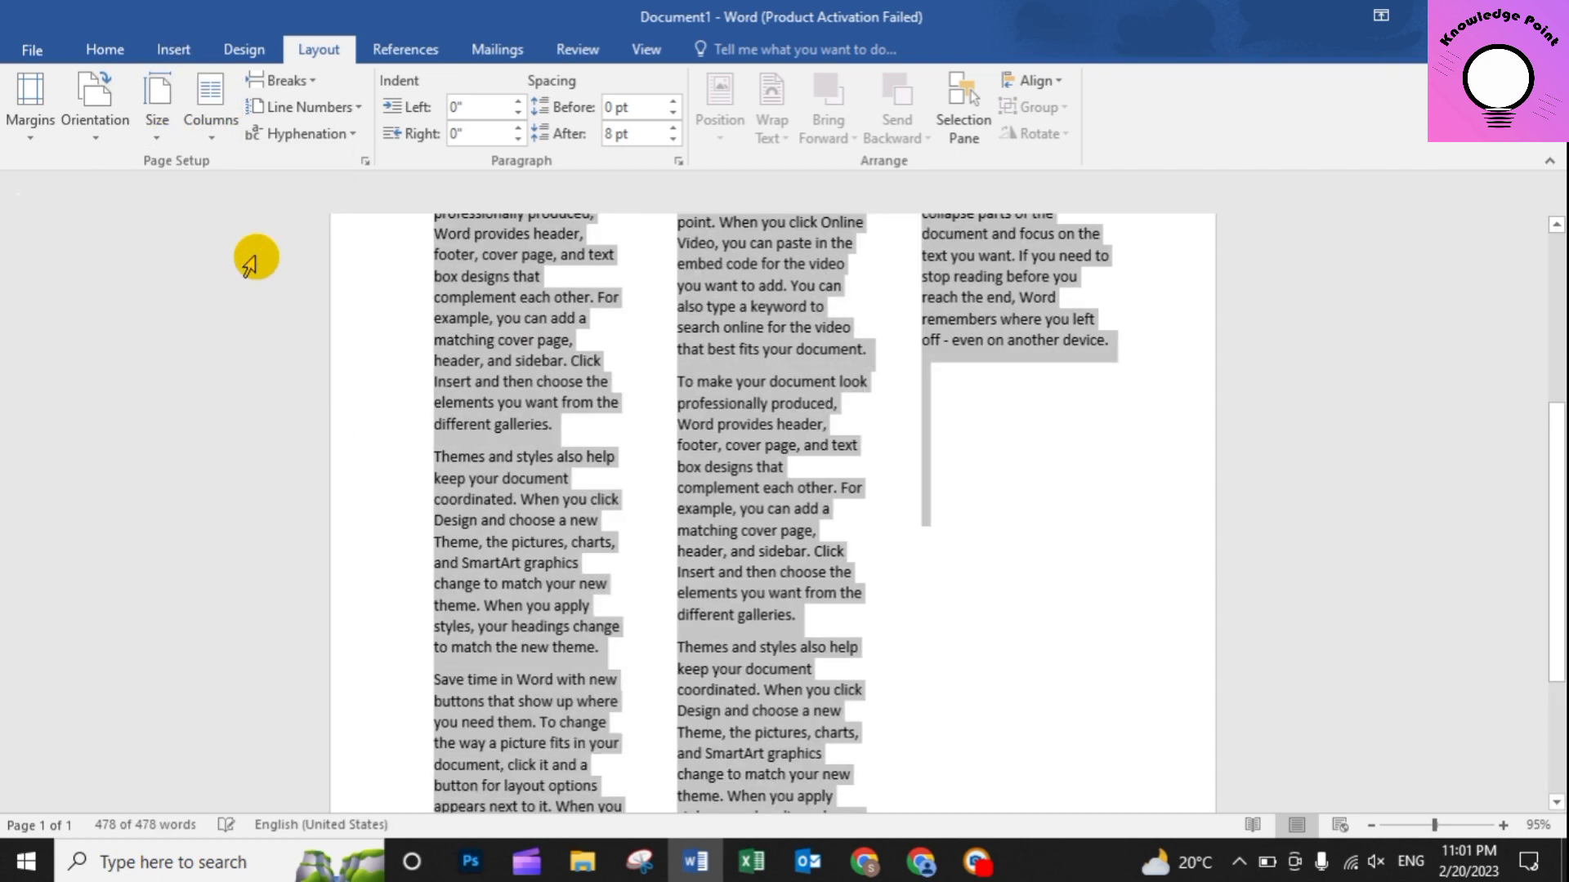
Try the Right layout with a narrow right column, then return to a single column.
{"action": "left_click", "coordinate": [210, 140]}
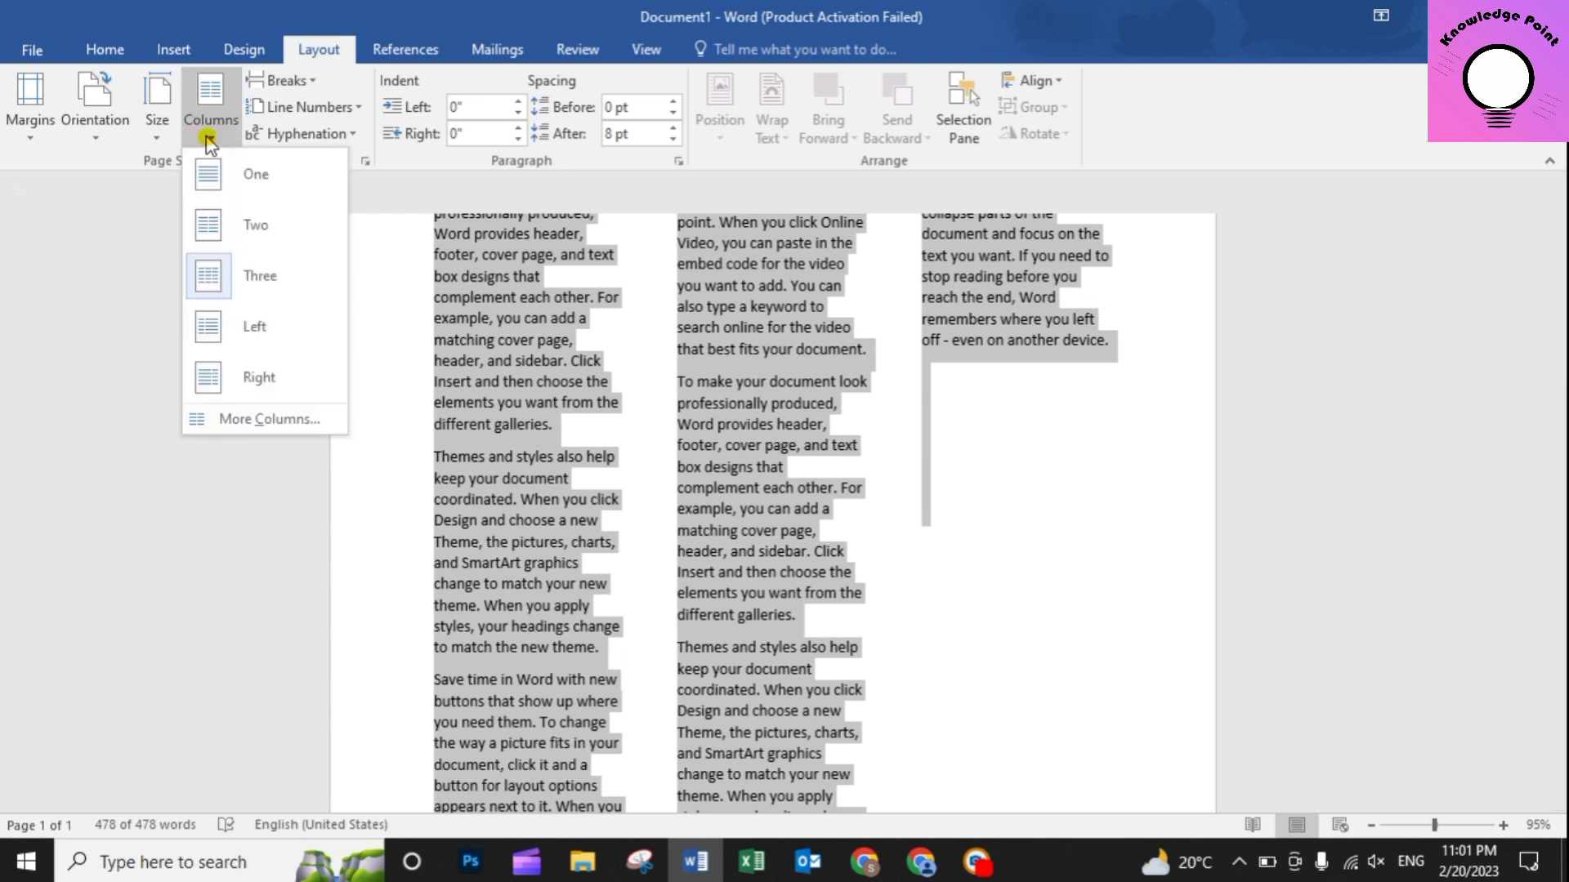
{"action": "left_click", "coordinate": [245, 377]}
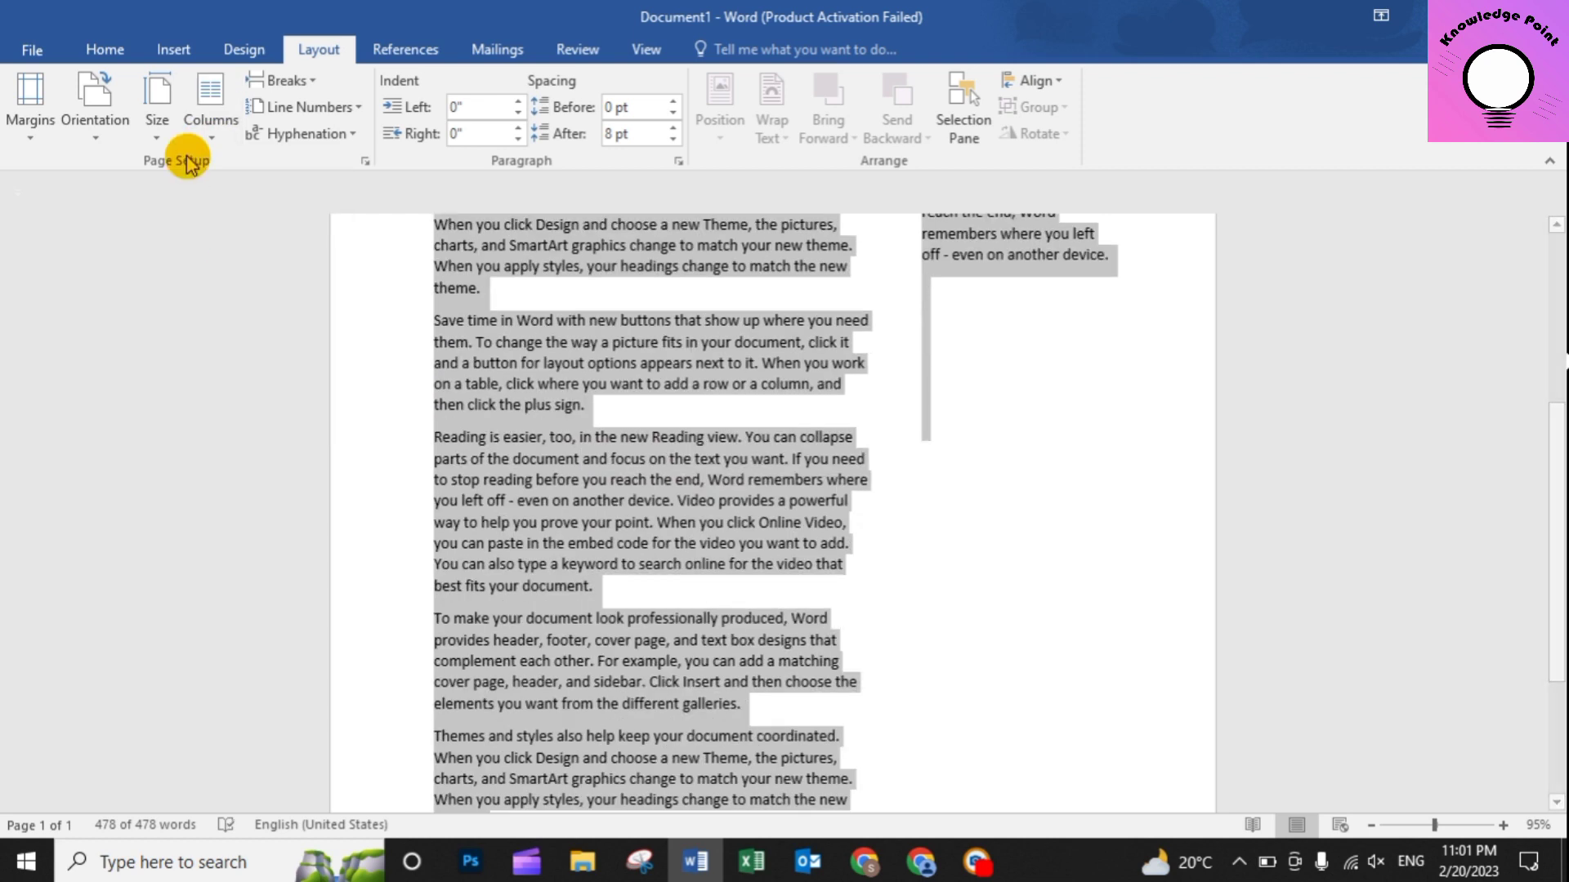
{"action": "left_click", "coordinate": [207, 118]}
{"action": "left_click", "coordinate": [239, 203]}
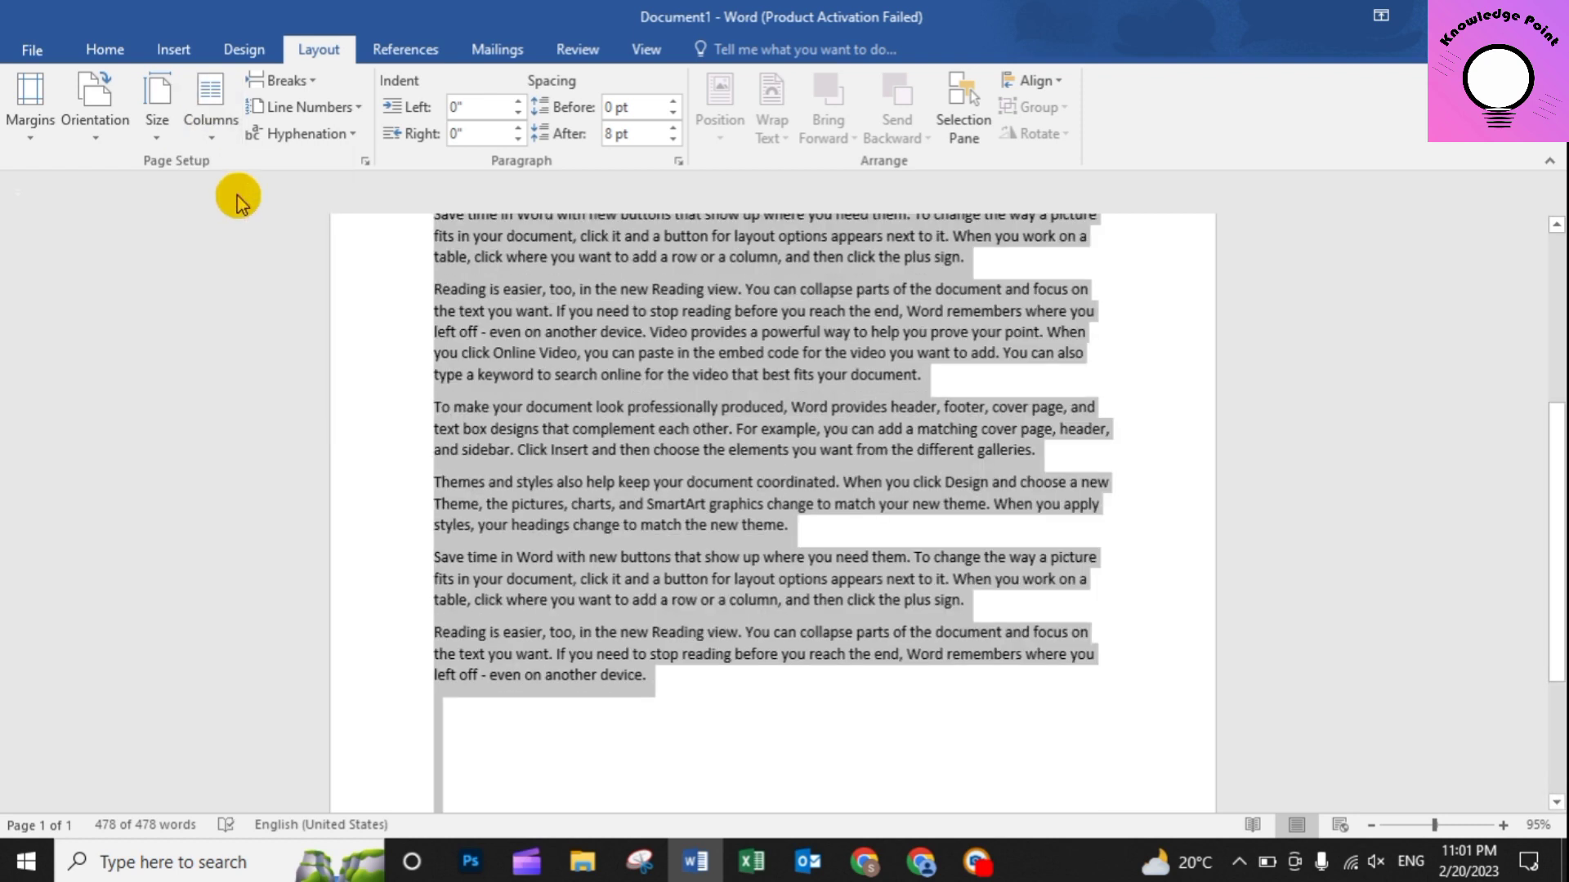
{"action": "left_click", "coordinate": [285, 97]}
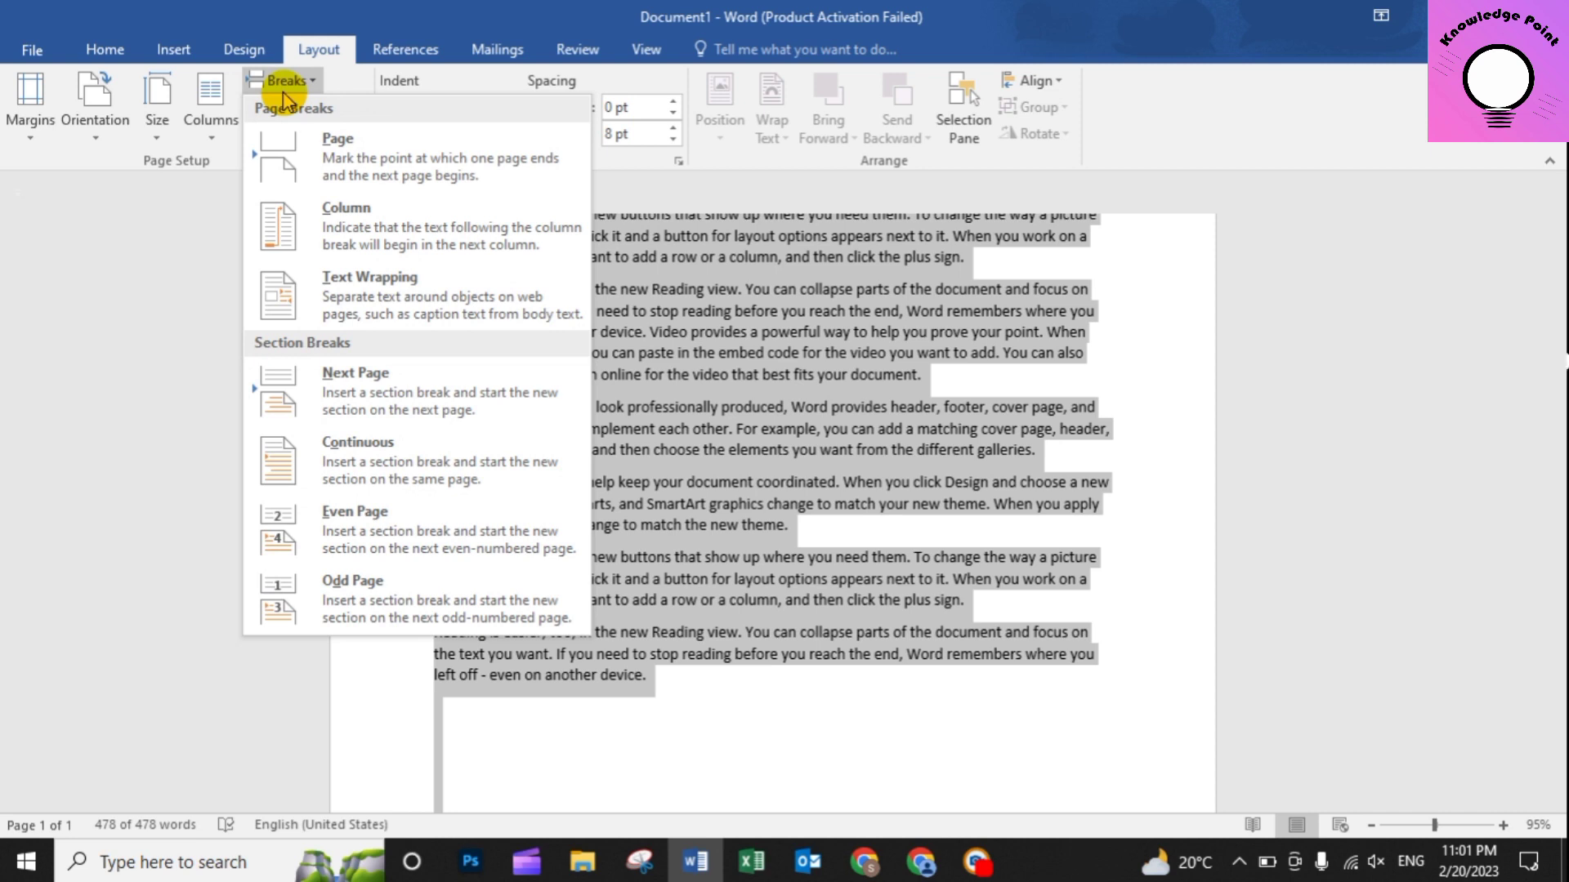
{"action": "left_click", "coordinate": [385, 170]}
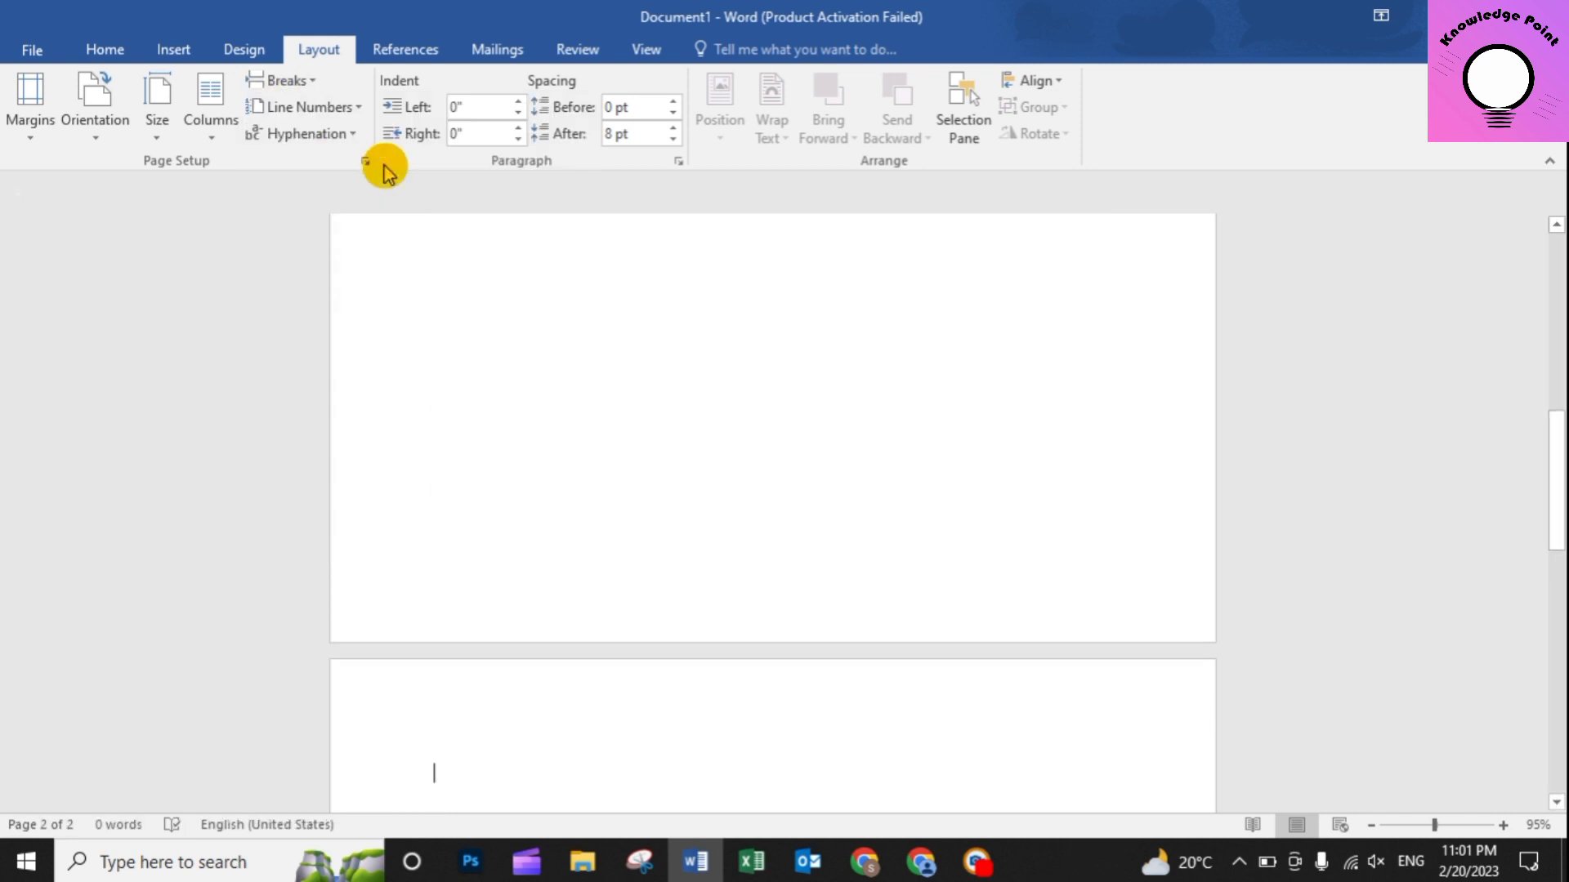
{"action": "key", "text": "ctrl+z"}
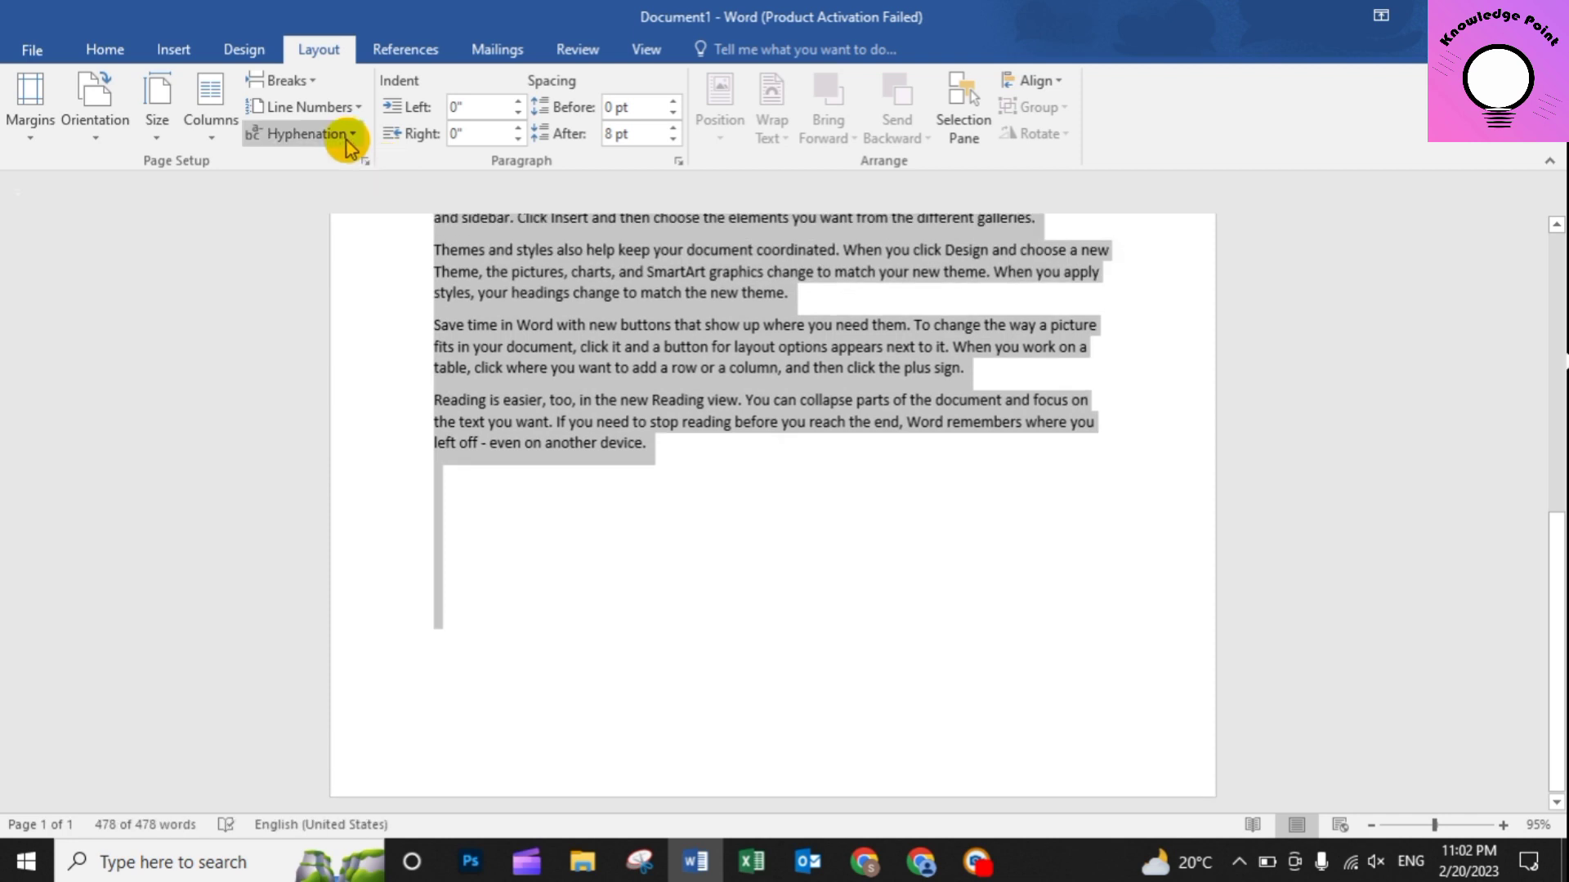
Number the sample text's lines continuously, then show the Hyphenation options.
{"action": "left_click", "coordinate": [343, 114]}
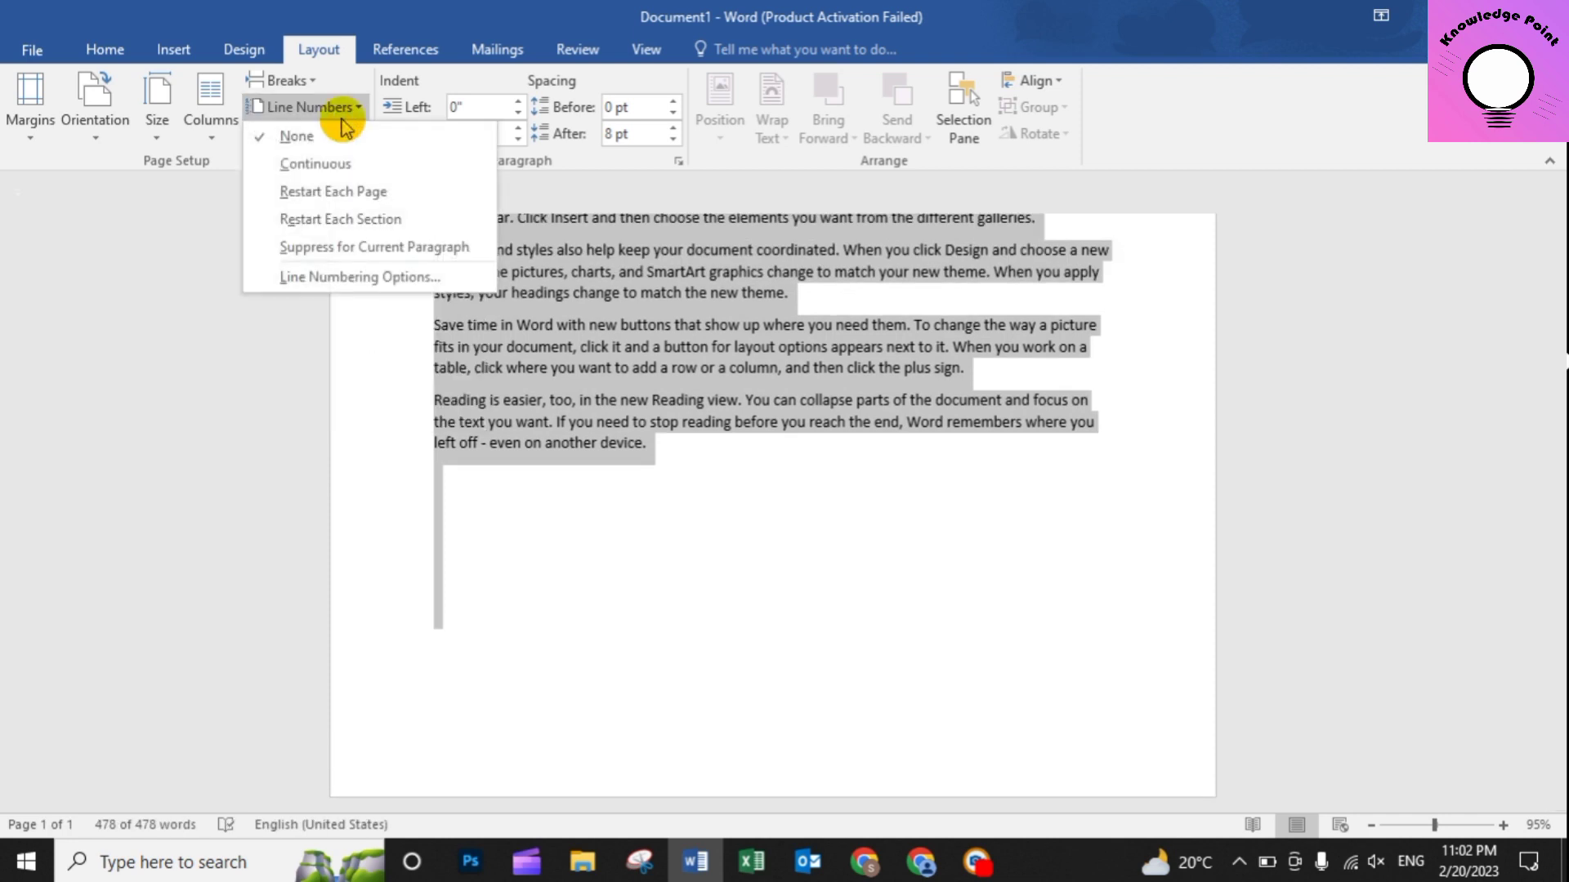
{"action": "left_click", "coordinate": [350, 171]}
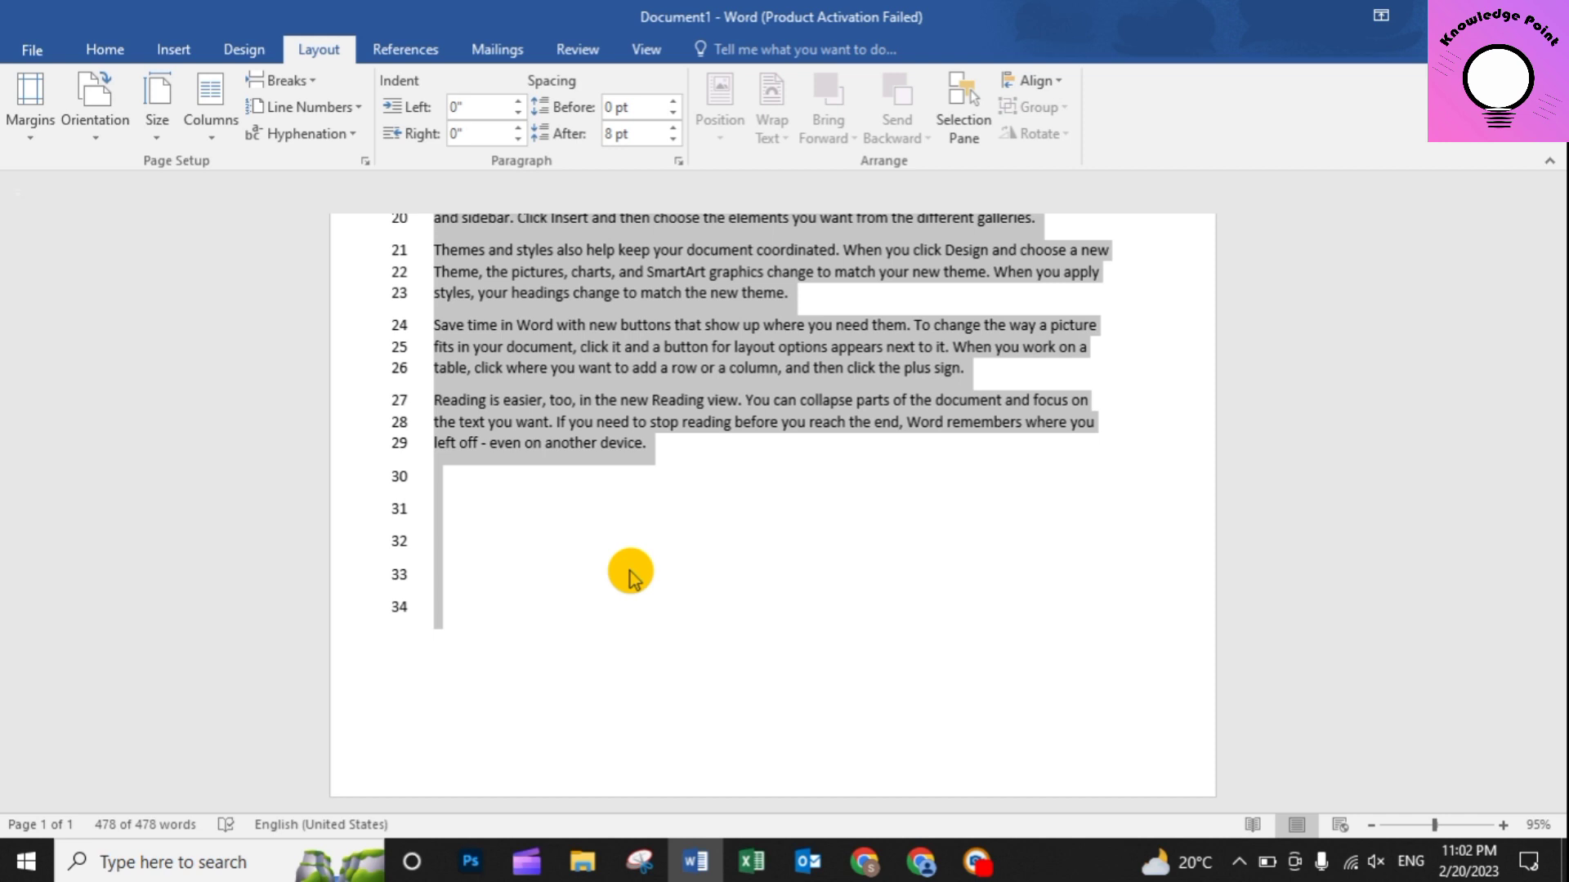
{"action": "left_click", "coordinate": [342, 117]}
{"action": "left_click", "coordinate": [160, 206]}
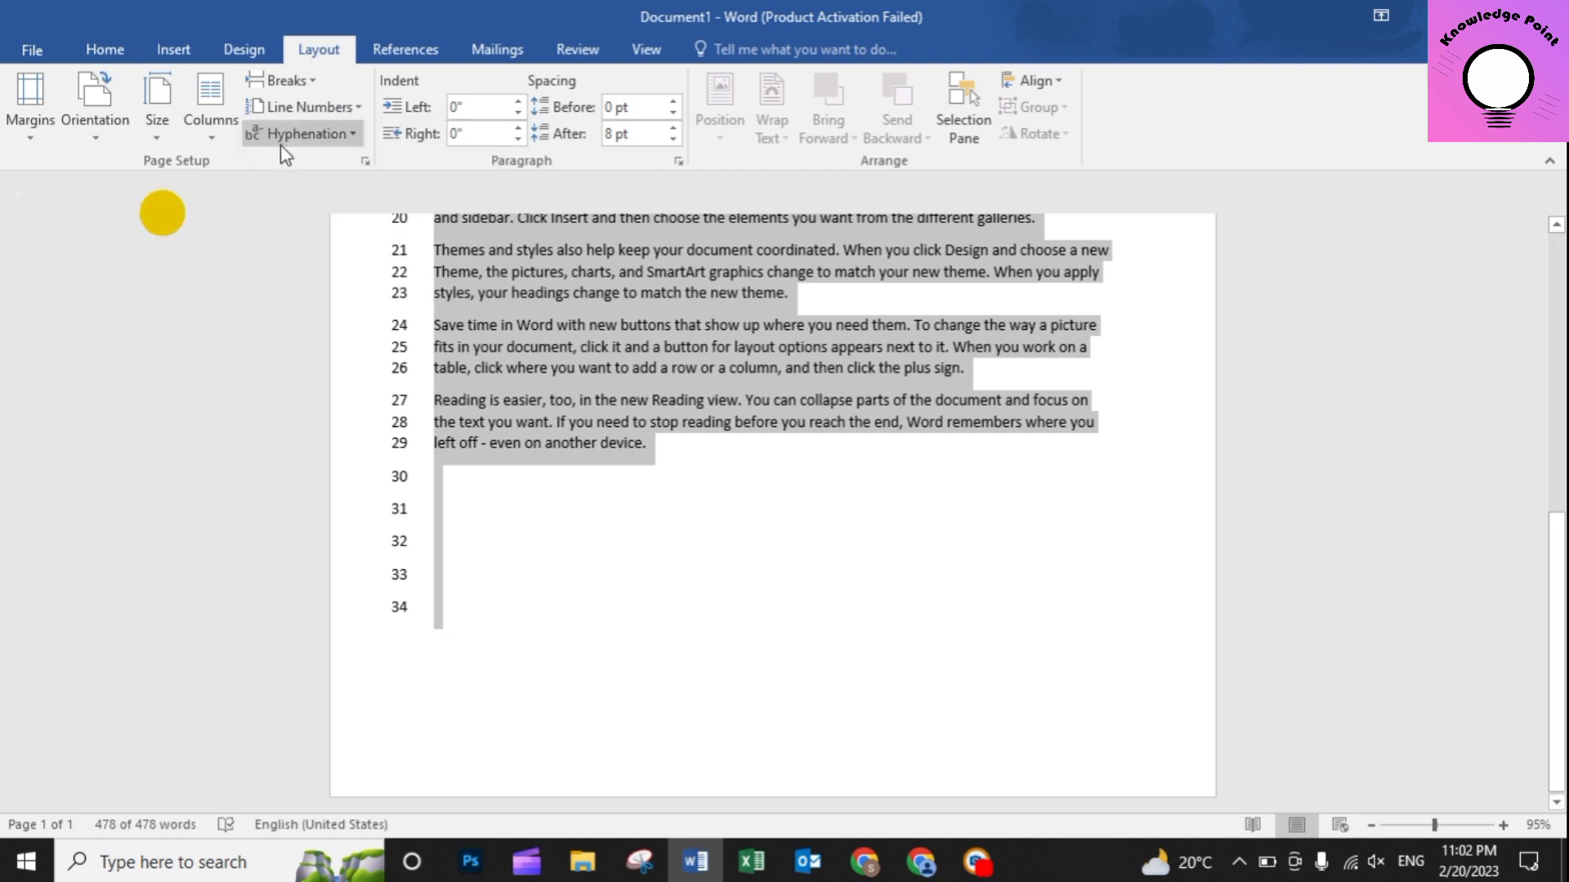
{"action": "left_click", "coordinate": [285, 143]}
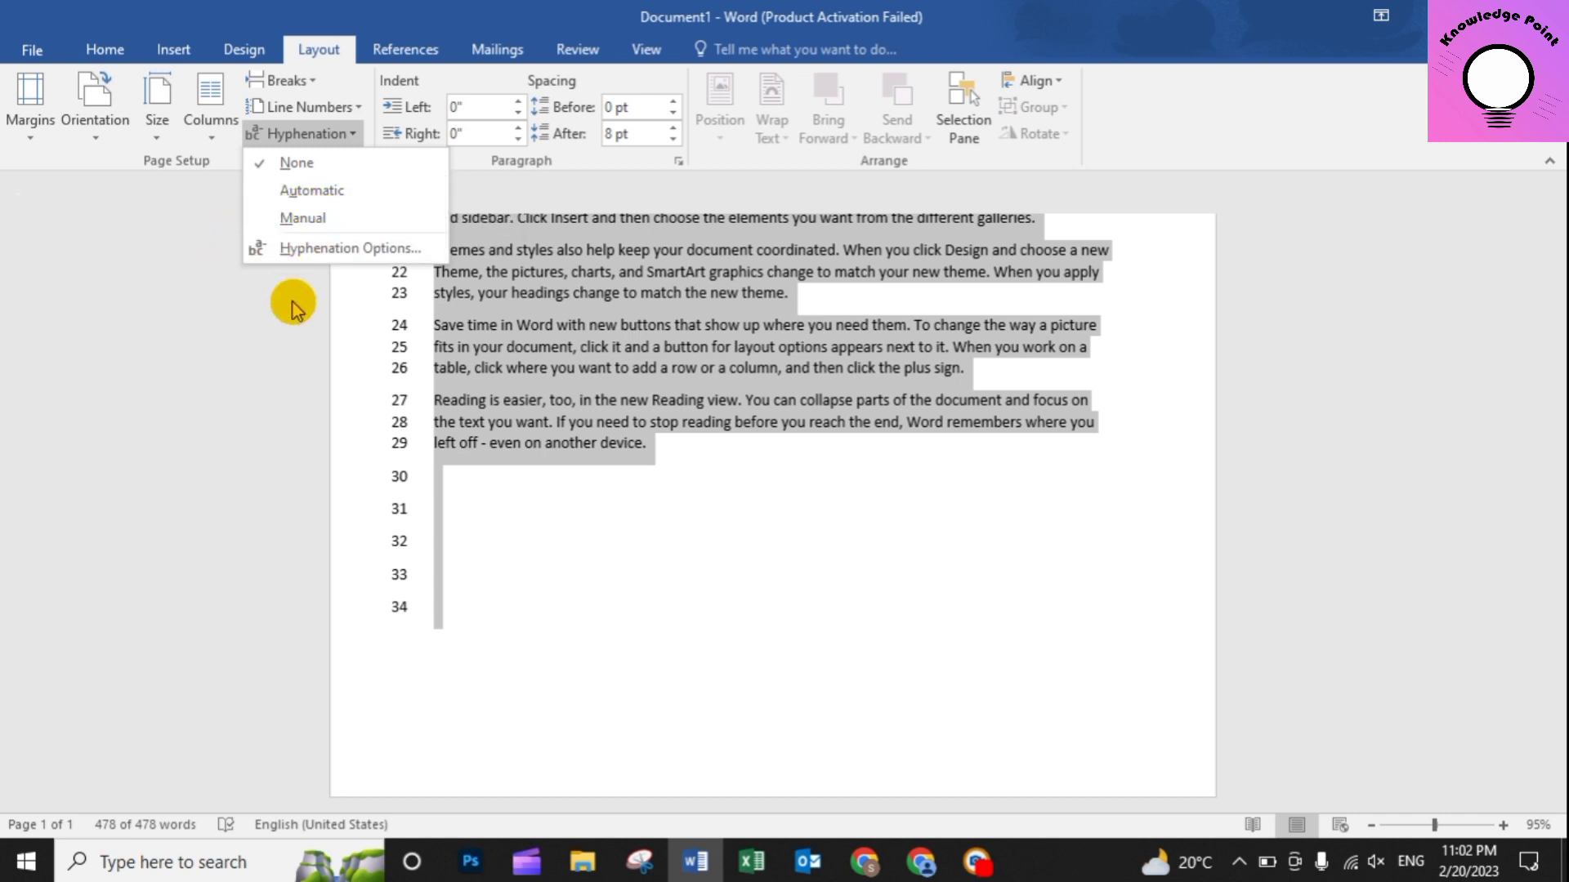
Select all the text and set hyphenation to Automatic.
{"action": "left_click", "coordinate": [500, 357]}
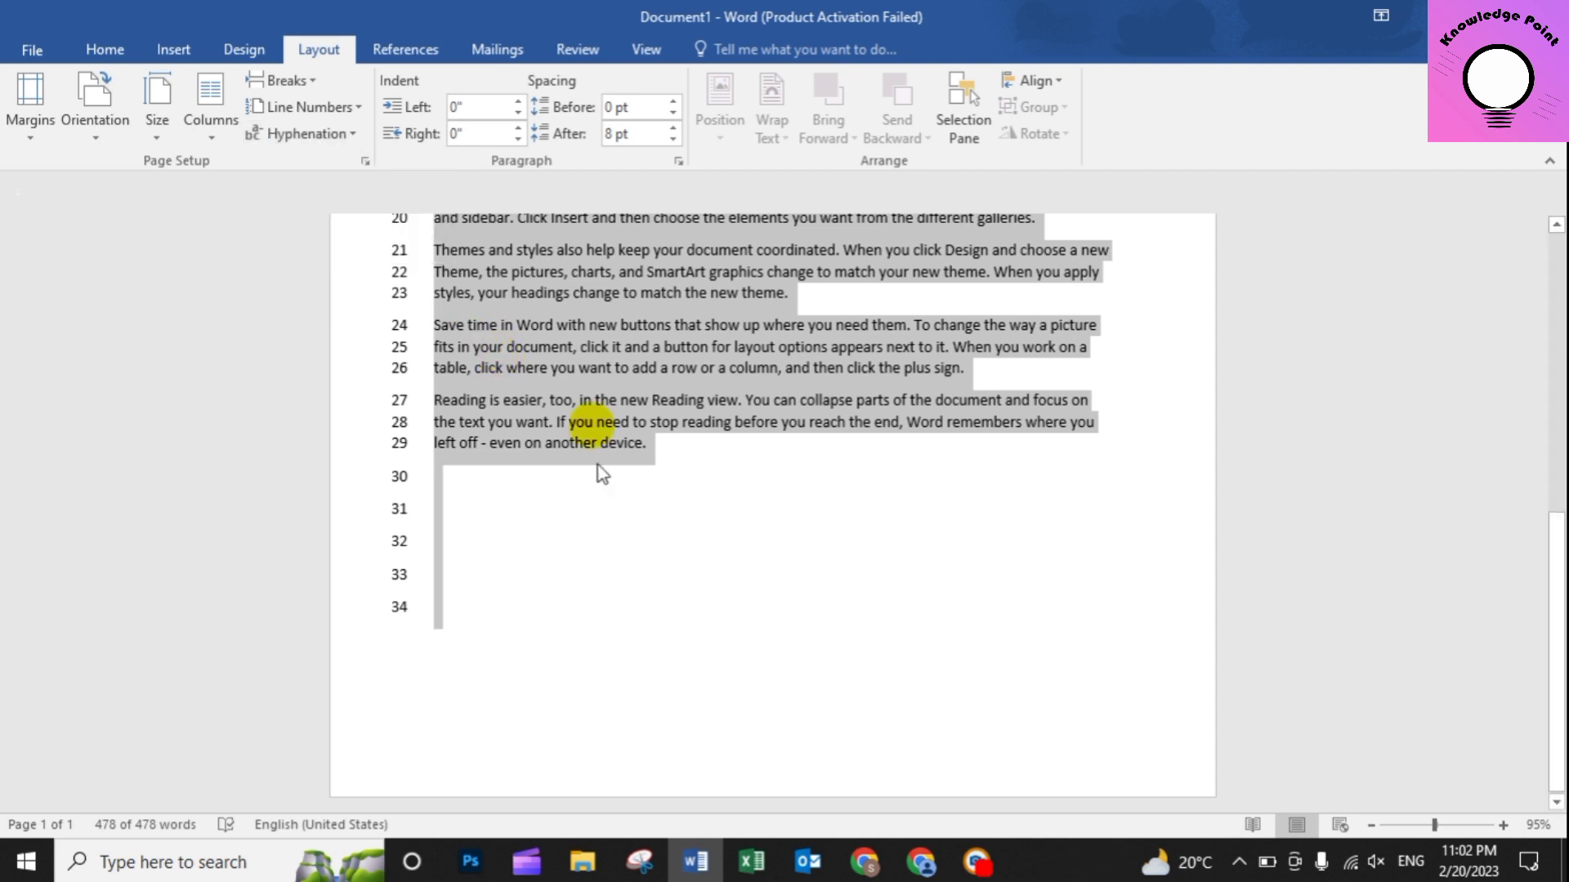
{"action": "left_click", "coordinate": [561, 506]}
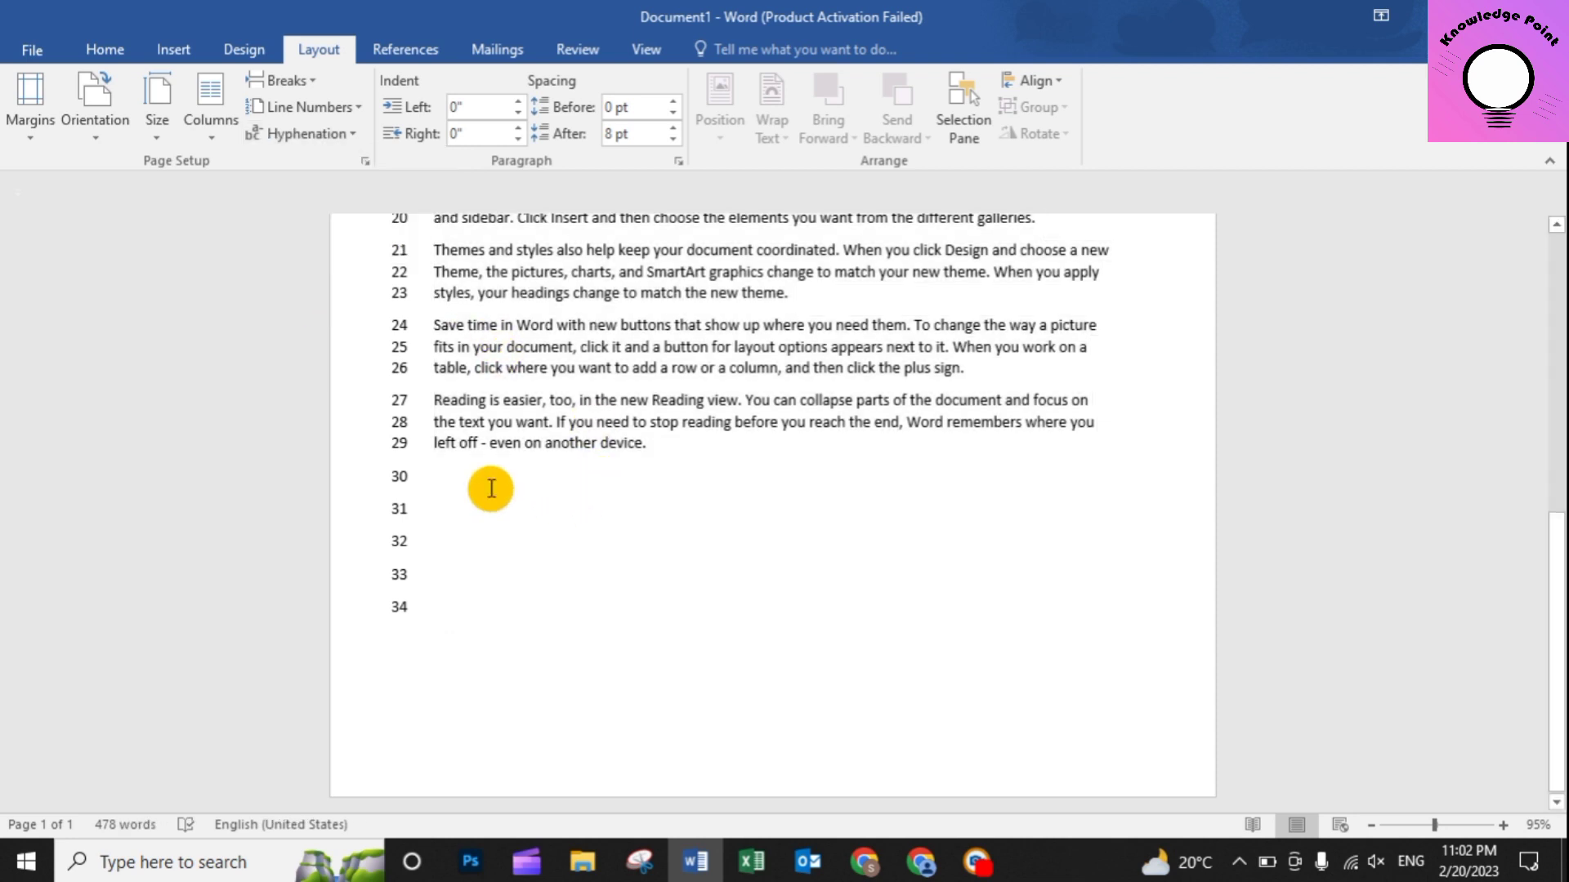
{"action": "key", "text": "ctrl+a"}
{"action": "left_click", "coordinate": [351, 137]}
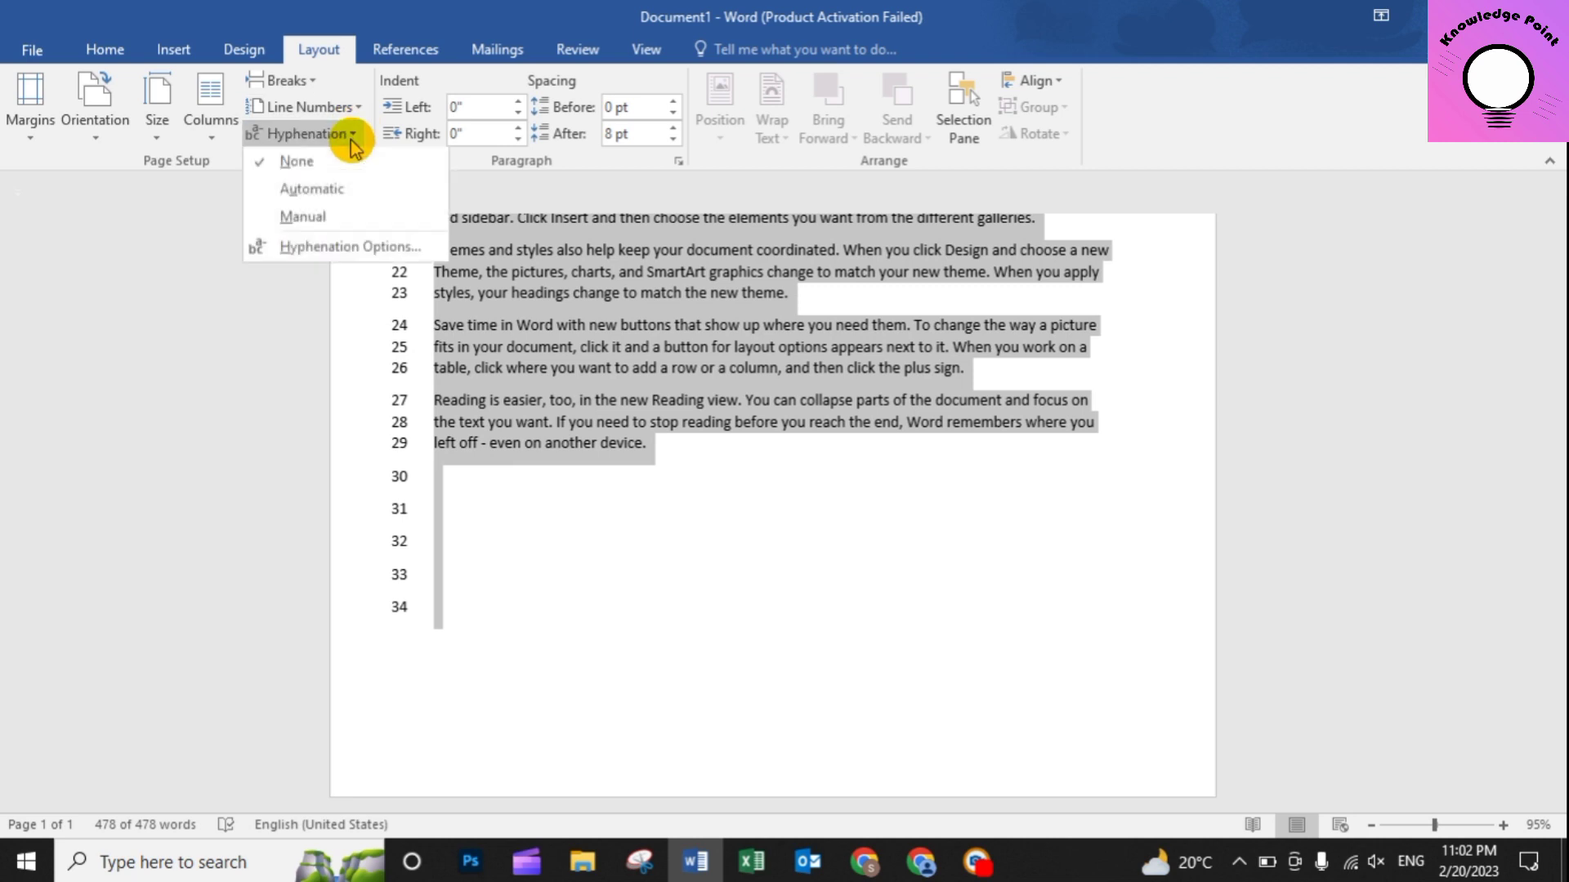
{"action": "left_click", "coordinate": [339, 191]}
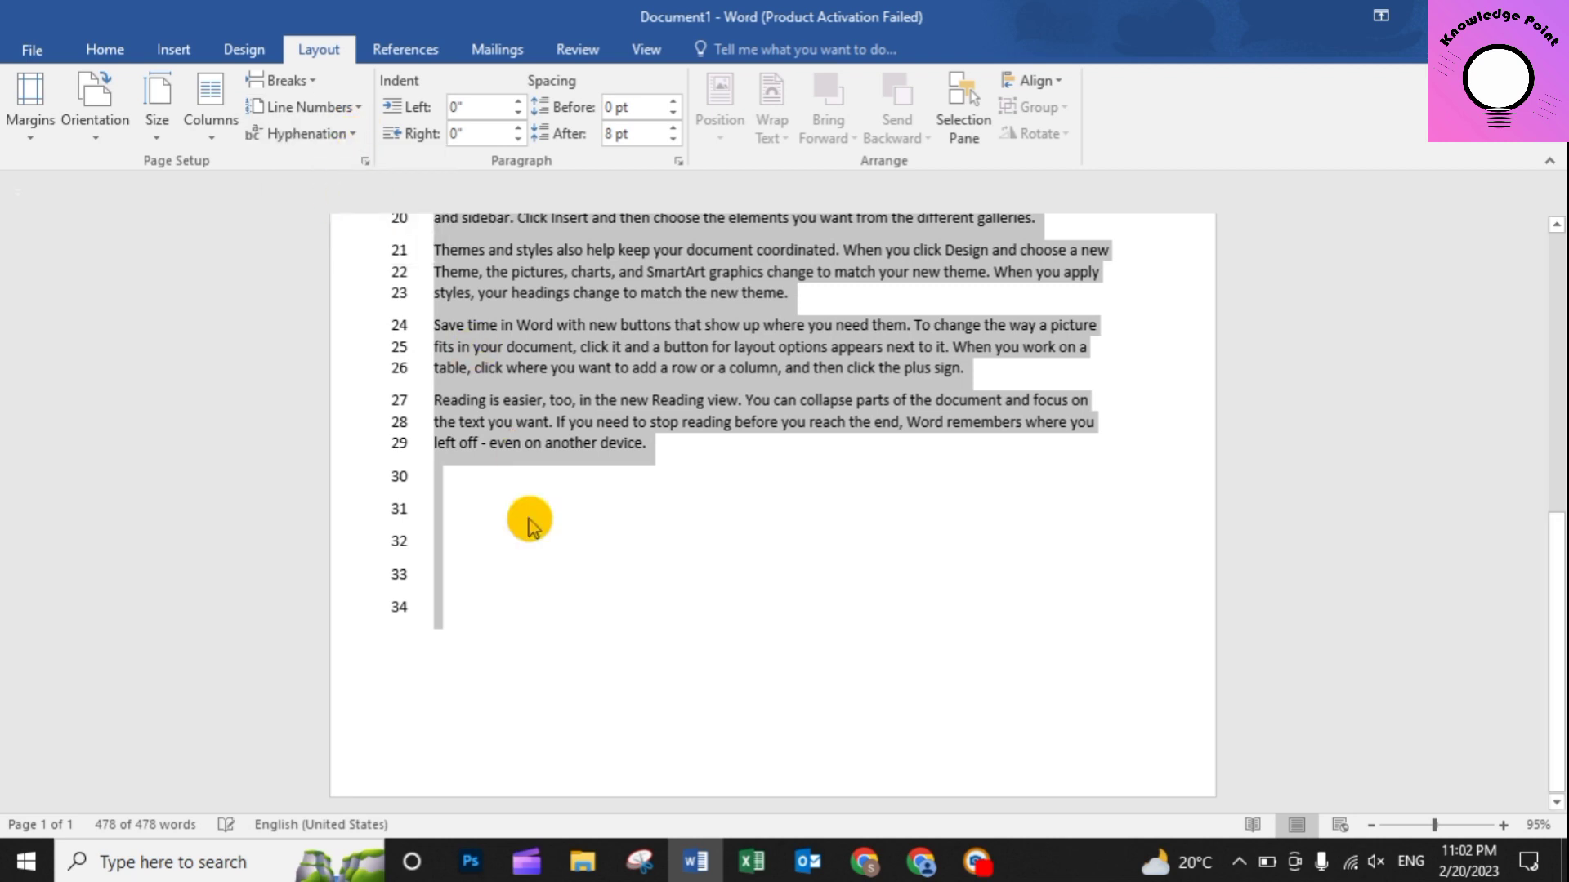
Run a Manual hyphenation pass and accept the 'Hyphenation is complete' message.
{"action": "left_click", "coordinate": [346, 138]}
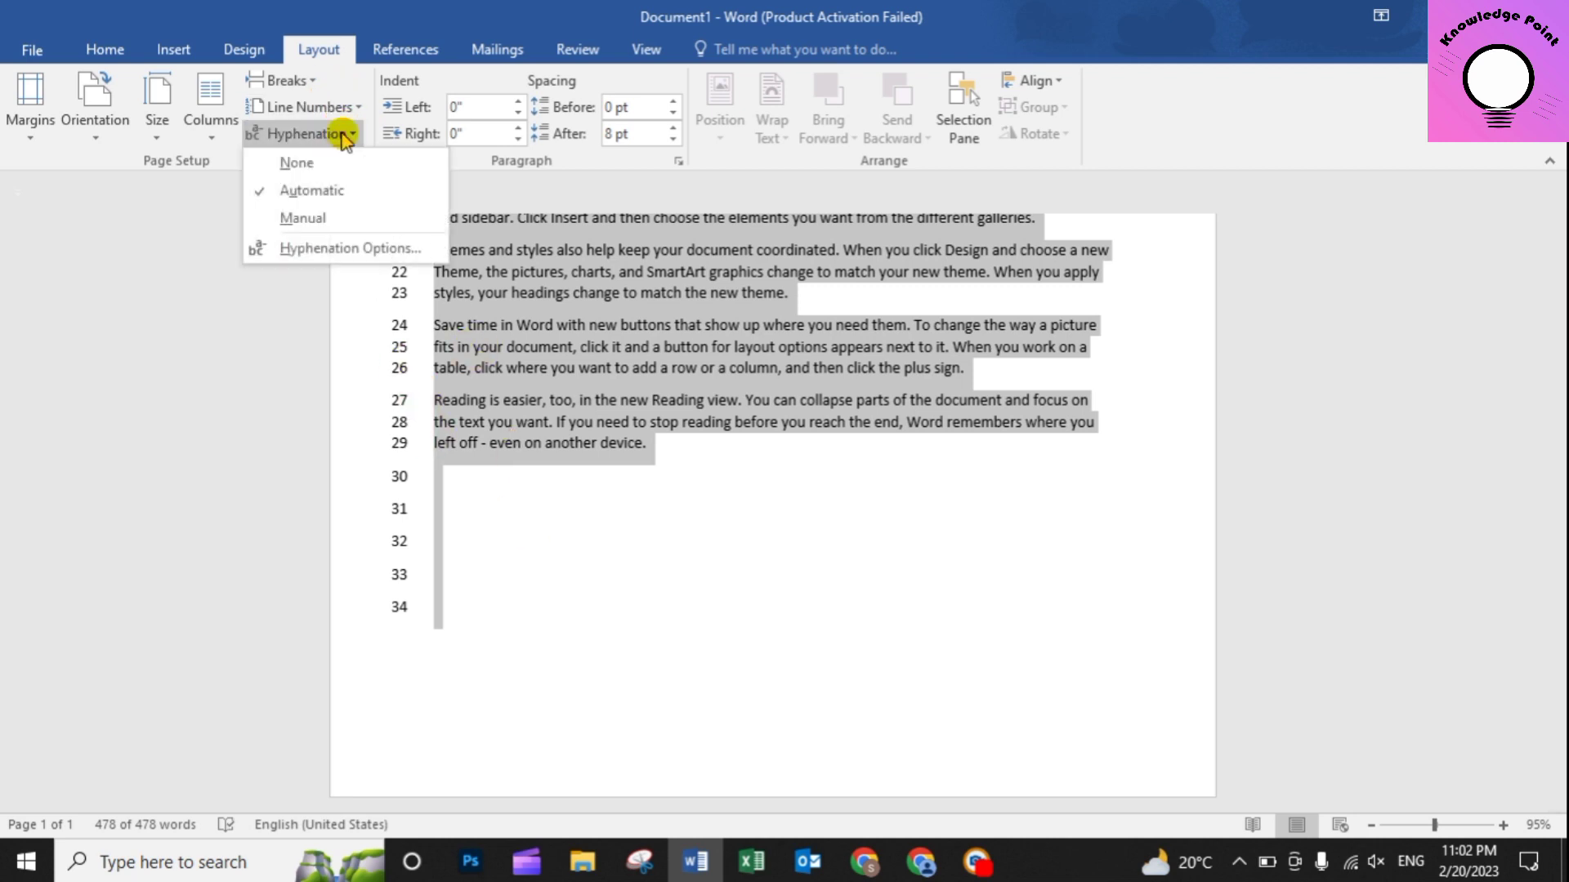
{"action": "left_click", "coordinate": [304, 217]}
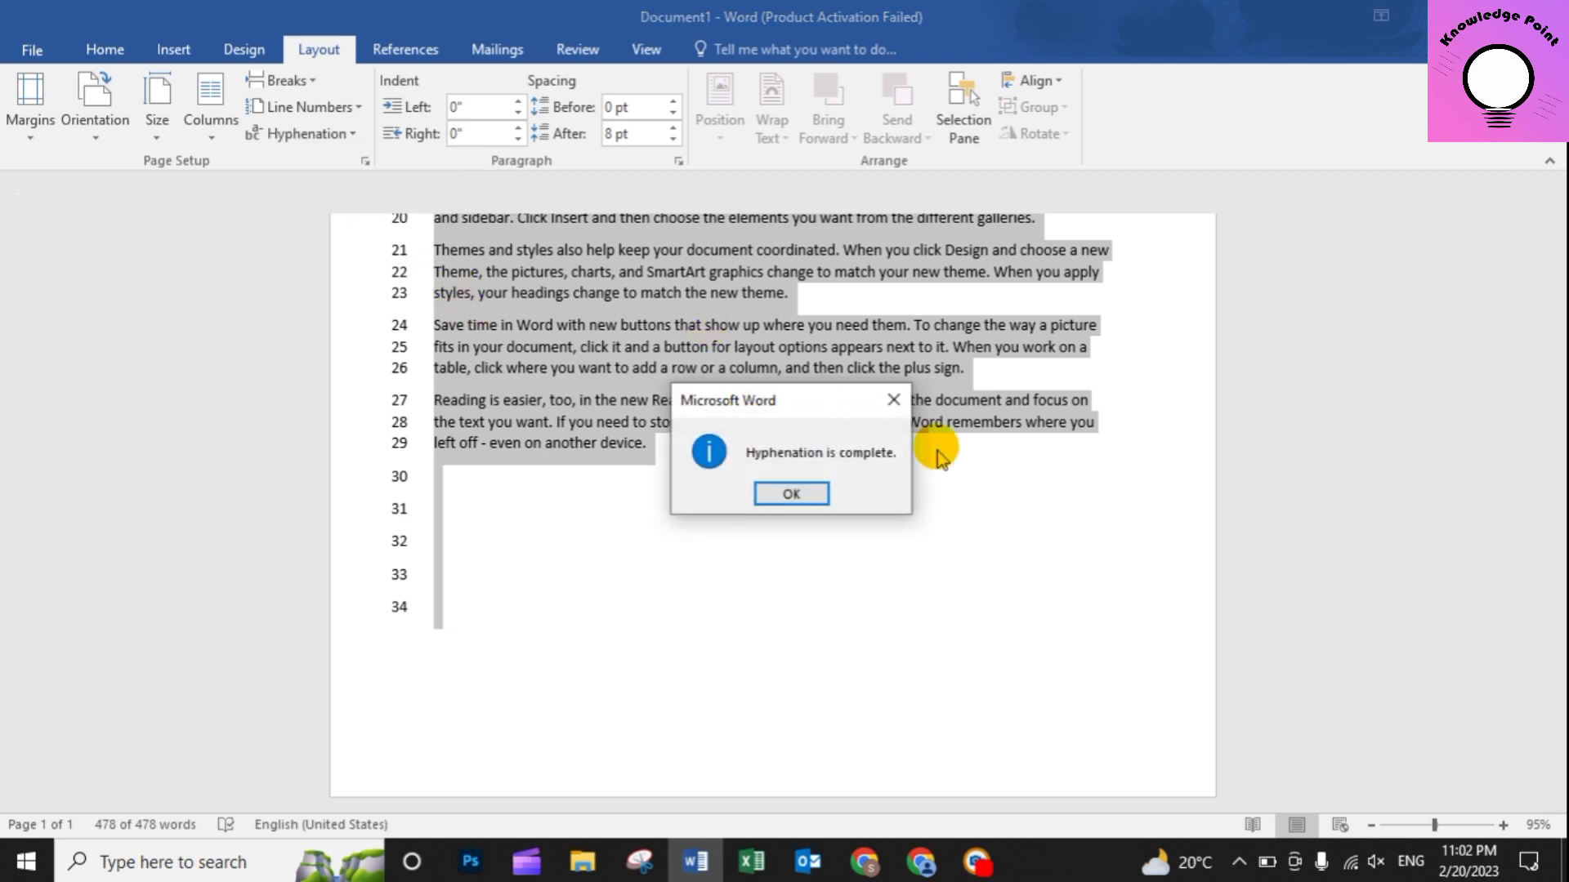
{"action": "left_click", "coordinate": [893, 400]}
{"action": "left_click", "coordinate": [284, 135]}
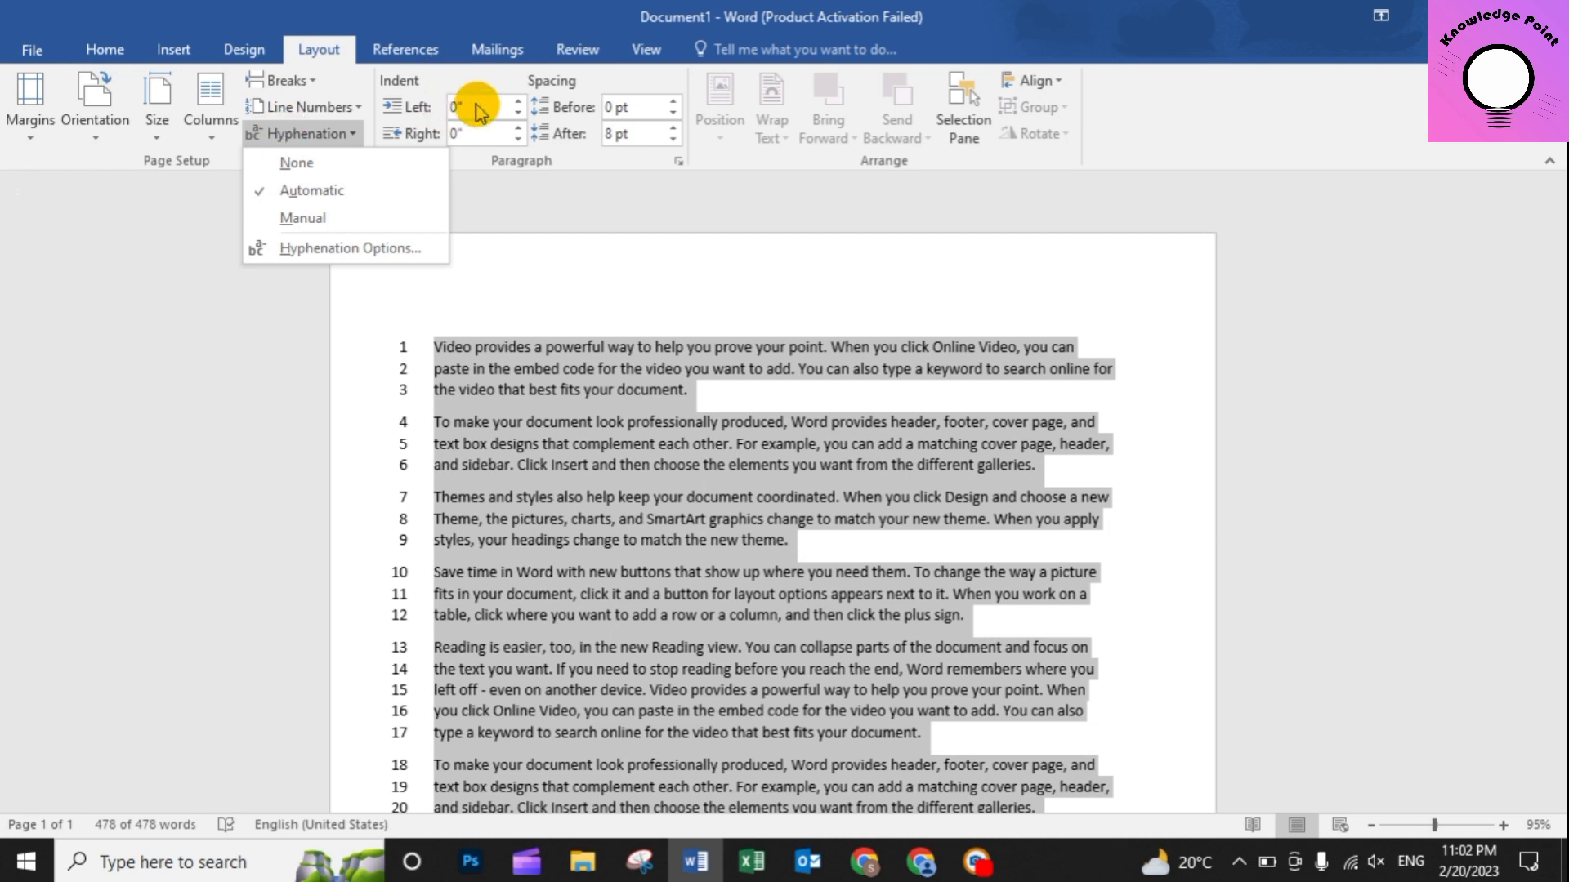
{"action": "left_click", "coordinate": [518, 115]}
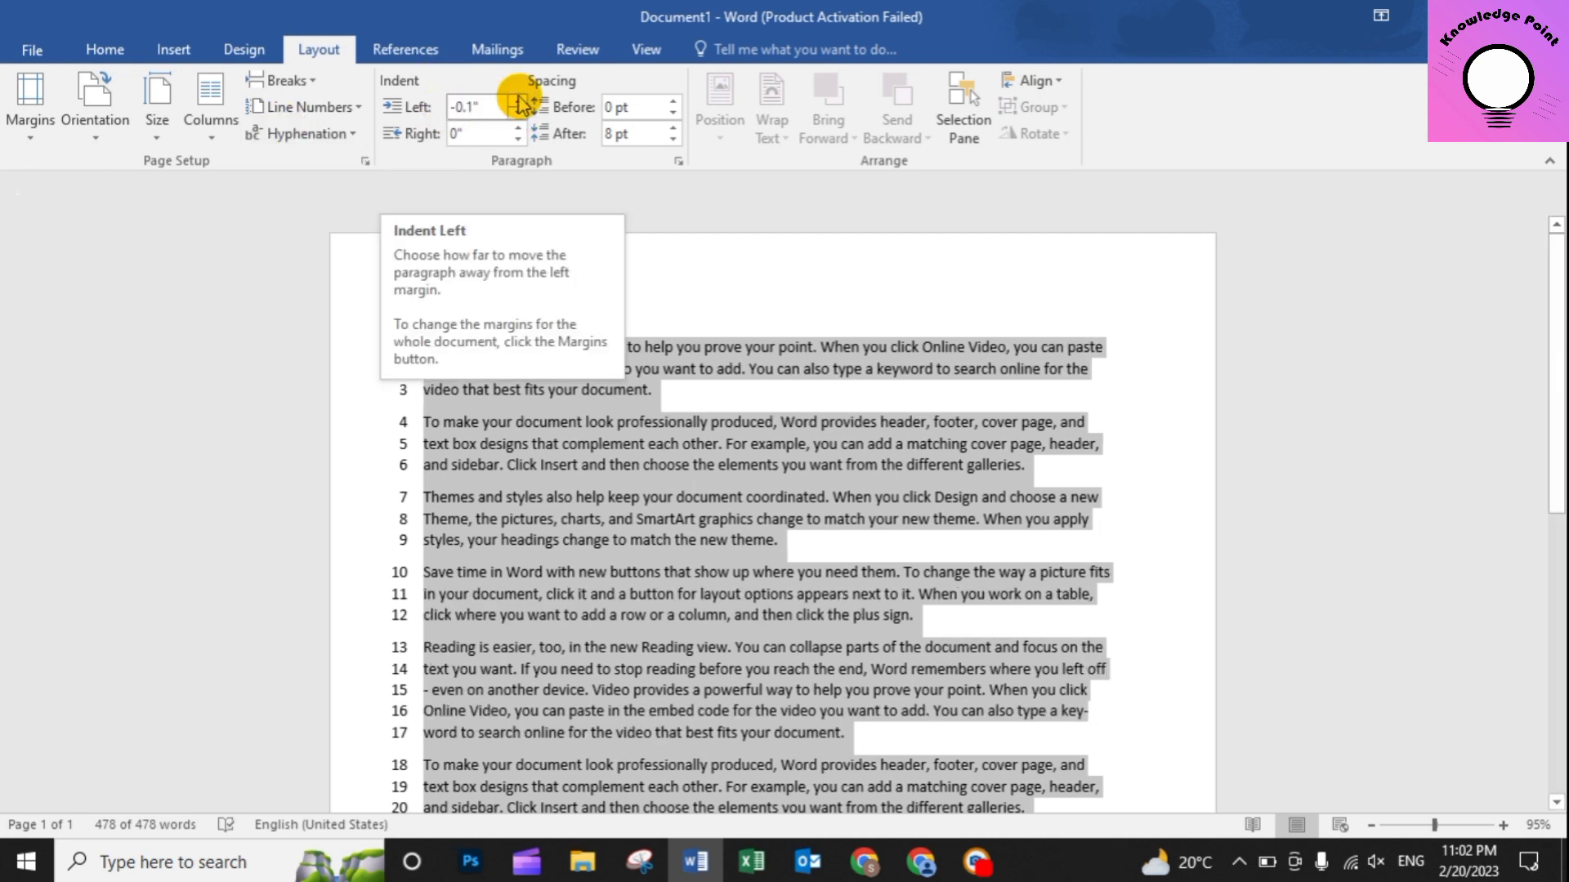
{"action": "left_click", "coordinate": [520, 102]}
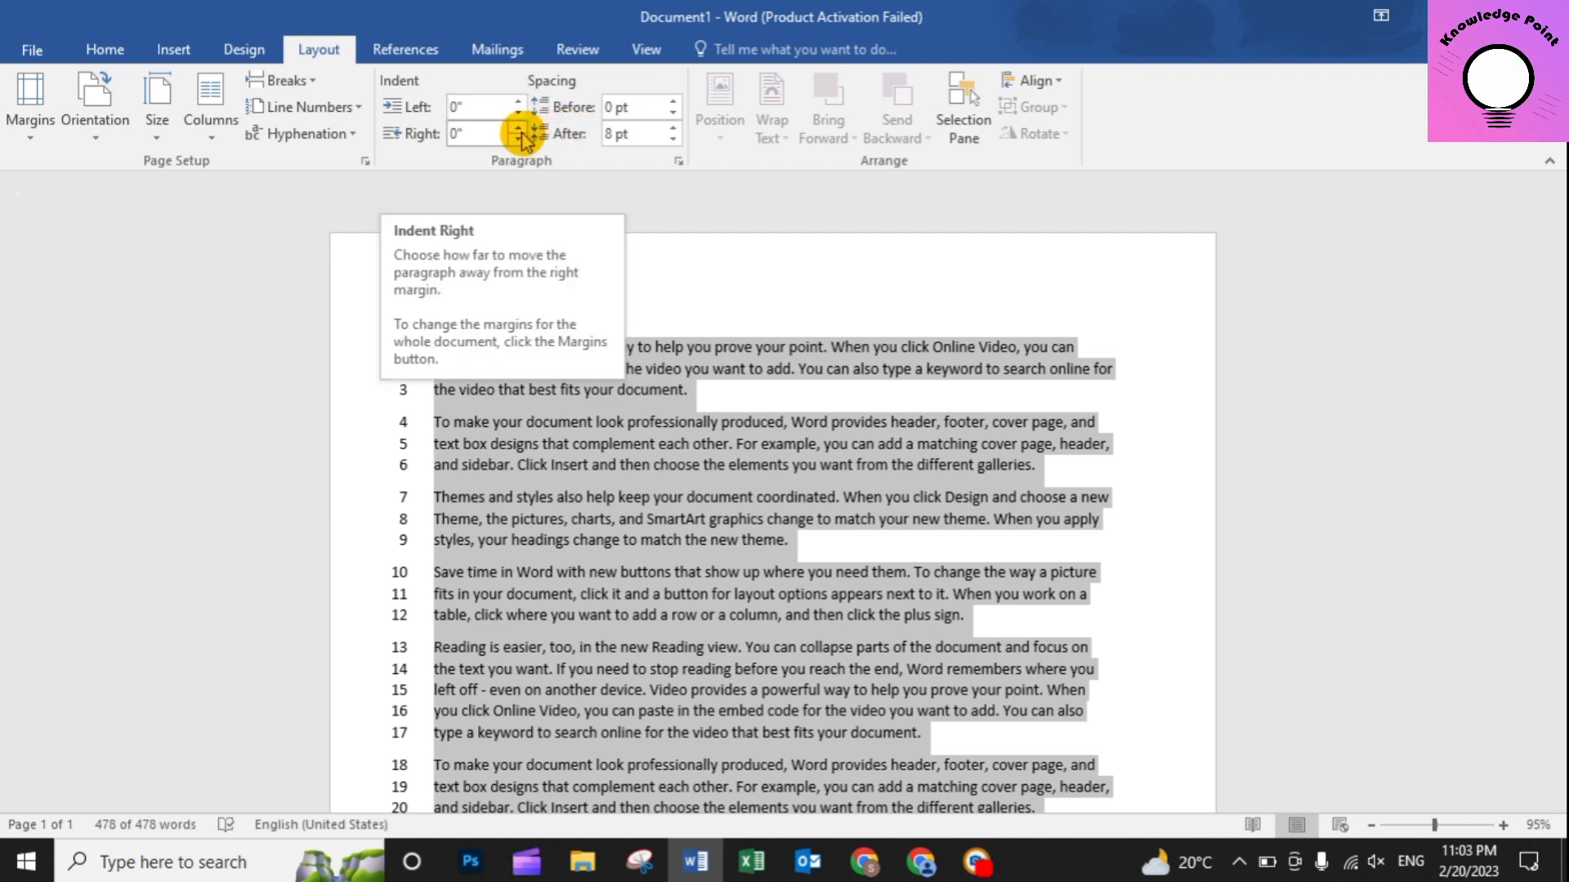
{"action": "left_click", "coordinate": [518, 102]}
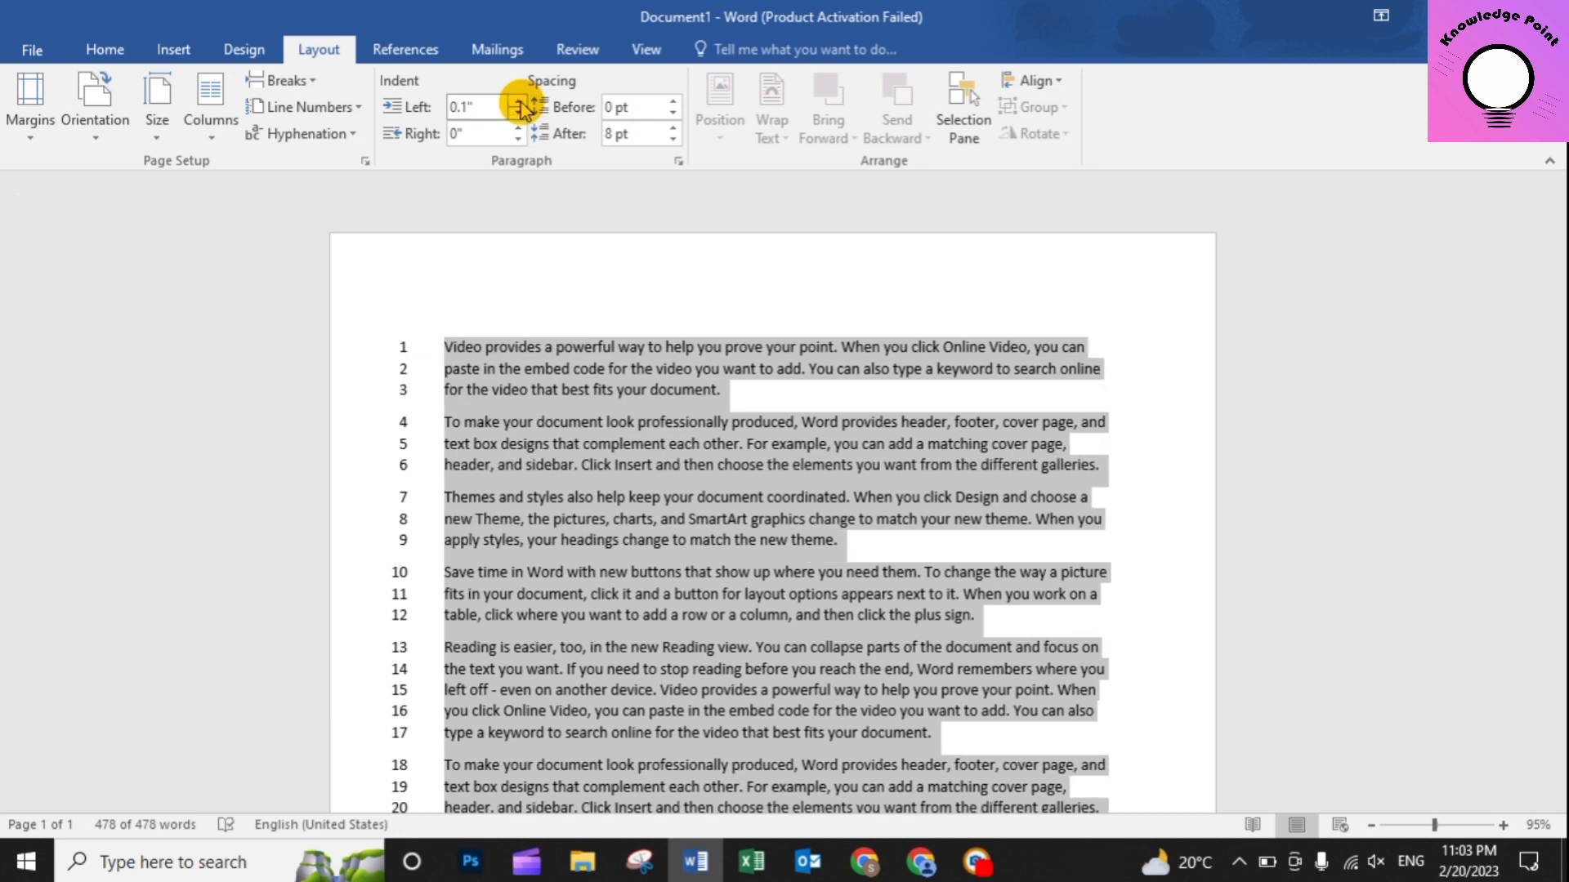
{"action": "left_click", "coordinate": [518, 101]}
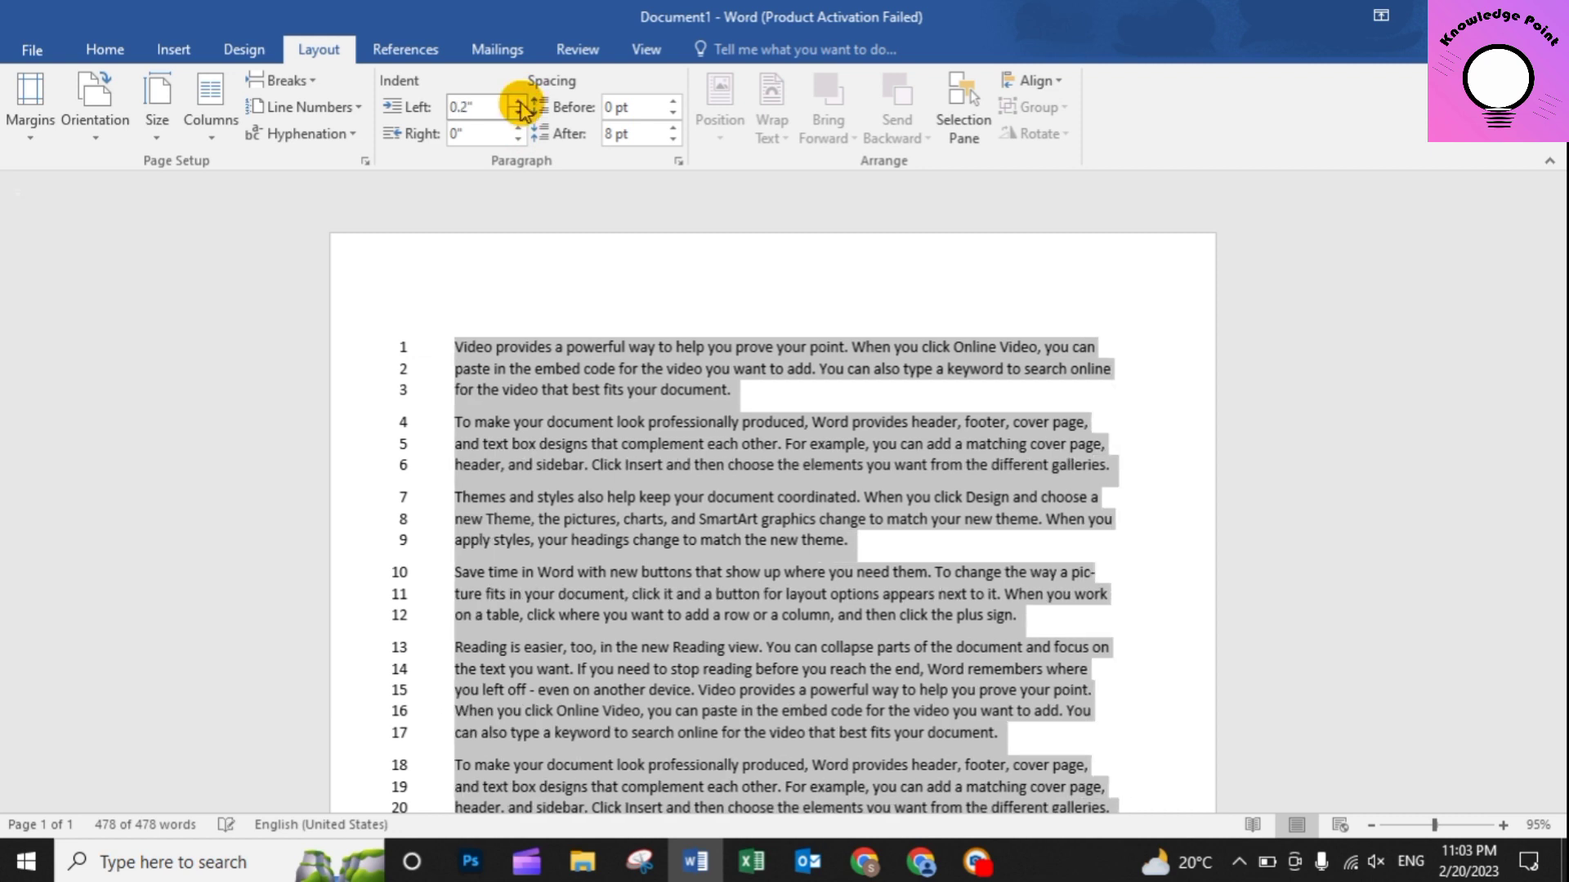
{"action": "left_click", "coordinate": [518, 101]}
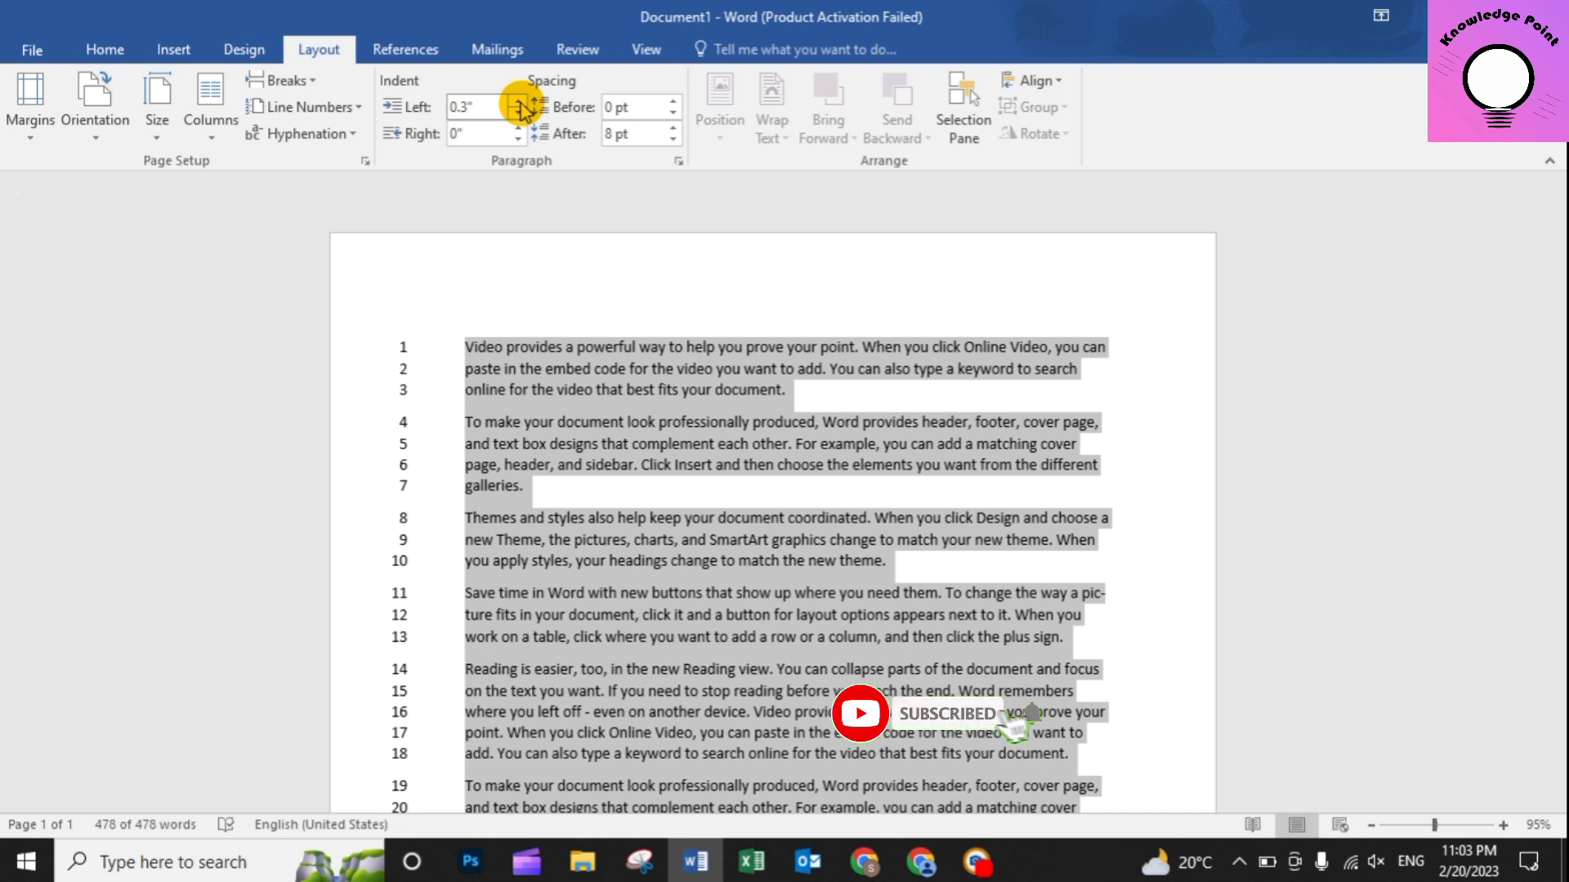
{"action": "left_click", "coordinate": [518, 101]}
{"action": "left_click", "coordinate": [518, 101]}
{"action": "left_click", "coordinate": [518, 102]}
{"action": "left_click", "coordinate": [518, 101]}
{"action": "left_click", "coordinate": [518, 101]}
{"action": "left_click", "coordinate": [518, 101]}
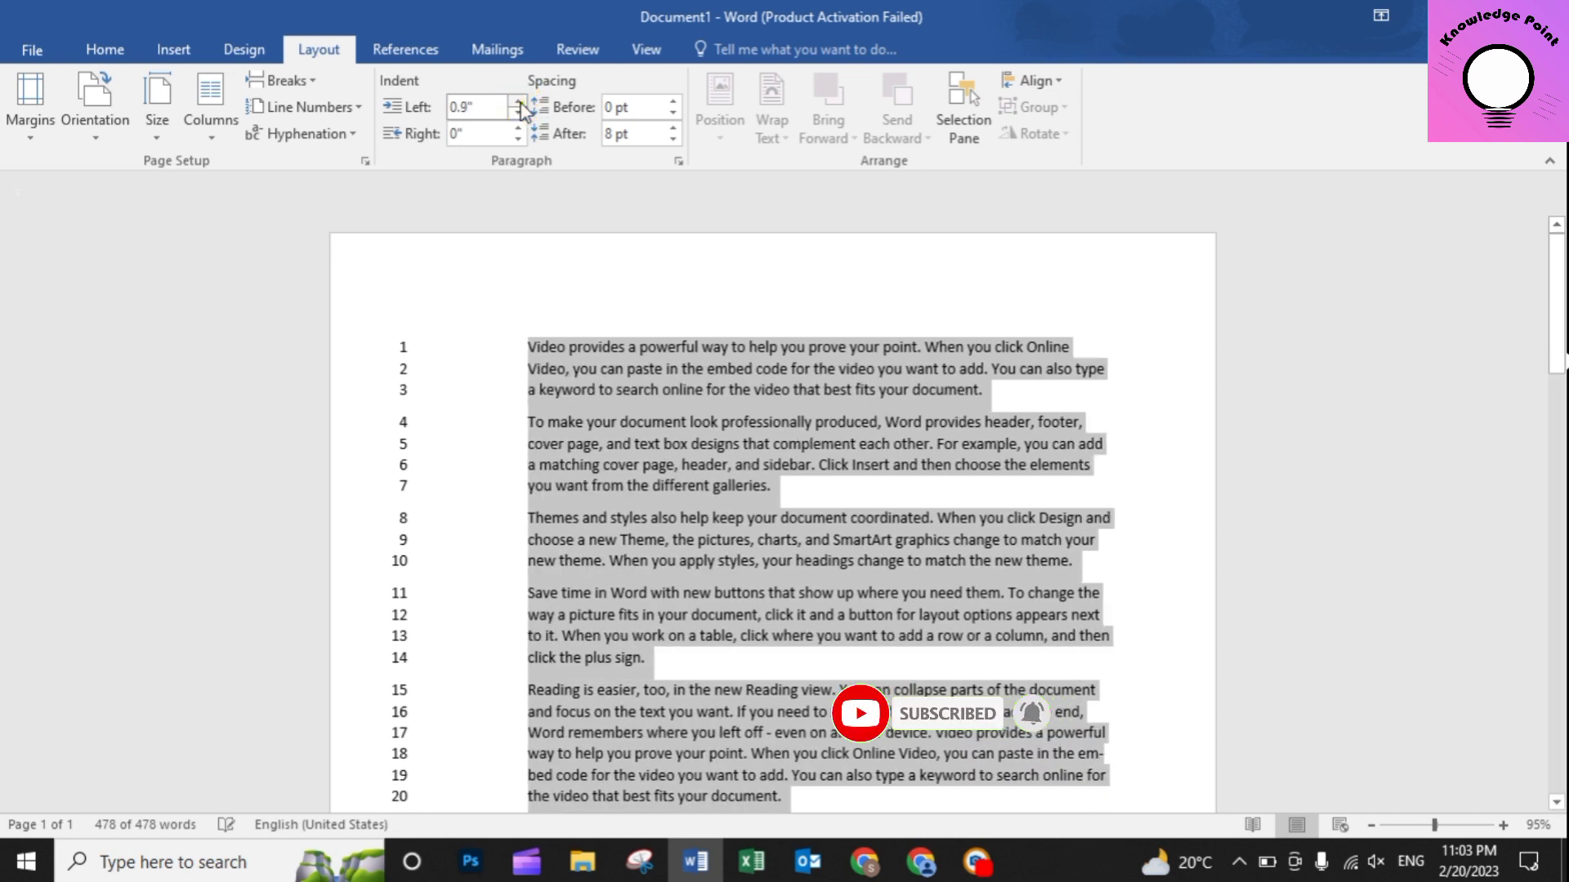
{"action": "left_click", "coordinate": [518, 112]}
{"action": "left_click", "coordinate": [518, 112]}
{"action": "left_click", "coordinate": [518, 112]}
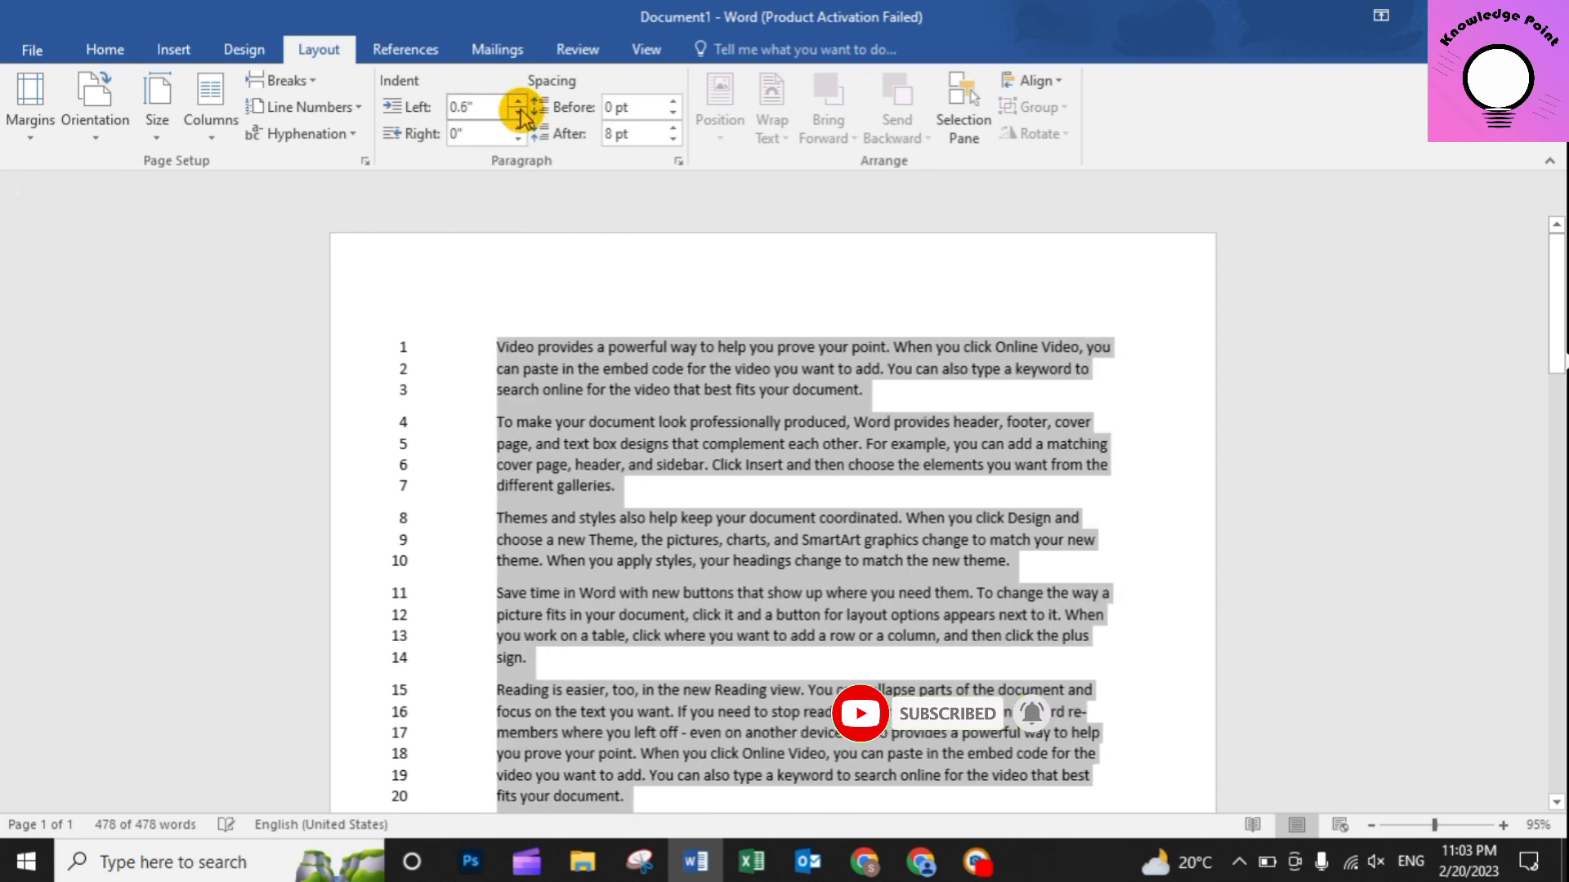
{"action": "left_click", "coordinate": [518, 112]}
{"action": "left_click", "coordinate": [518, 112]}
{"action": "left_click", "coordinate": [518, 112]}
{"action": "left_click", "coordinate": [518, 112]}
{"action": "left_click", "coordinate": [518, 112]}
{"action": "left_click", "coordinate": [518, 112]}
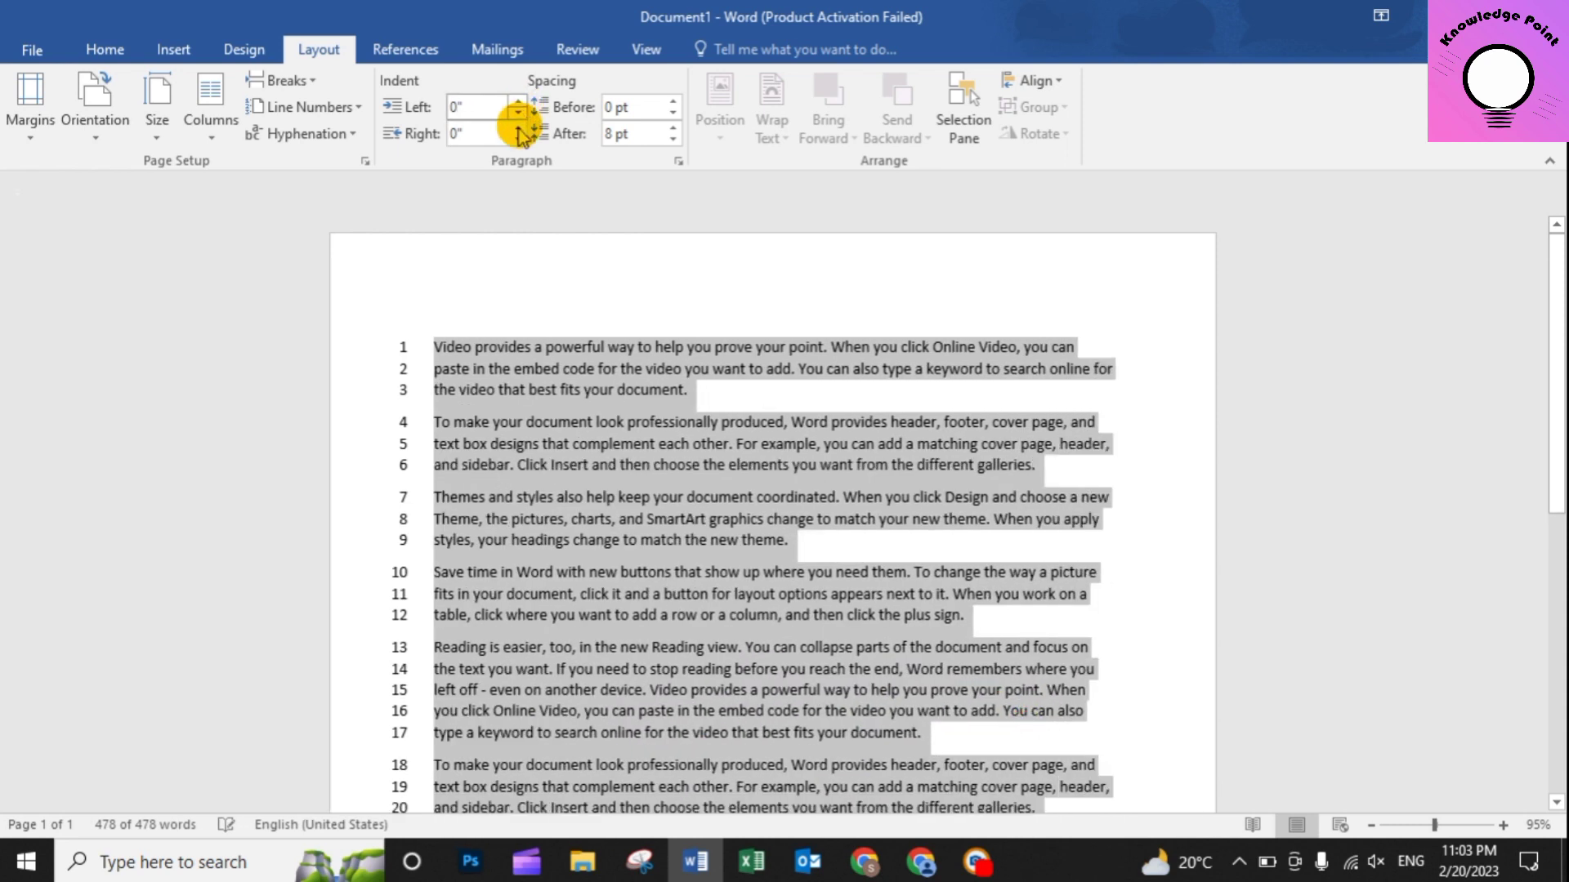
{"action": "left_click", "coordinate": [518, 139]}
{"action": "left_click", "coordinate": [518, 138]}
{"action": "left_click", "coordinate": [518, 138]}
{"action": "left_click", "coordinate": [518, 139]}
{"action": "left_click", "coordinate": [518, 138]}
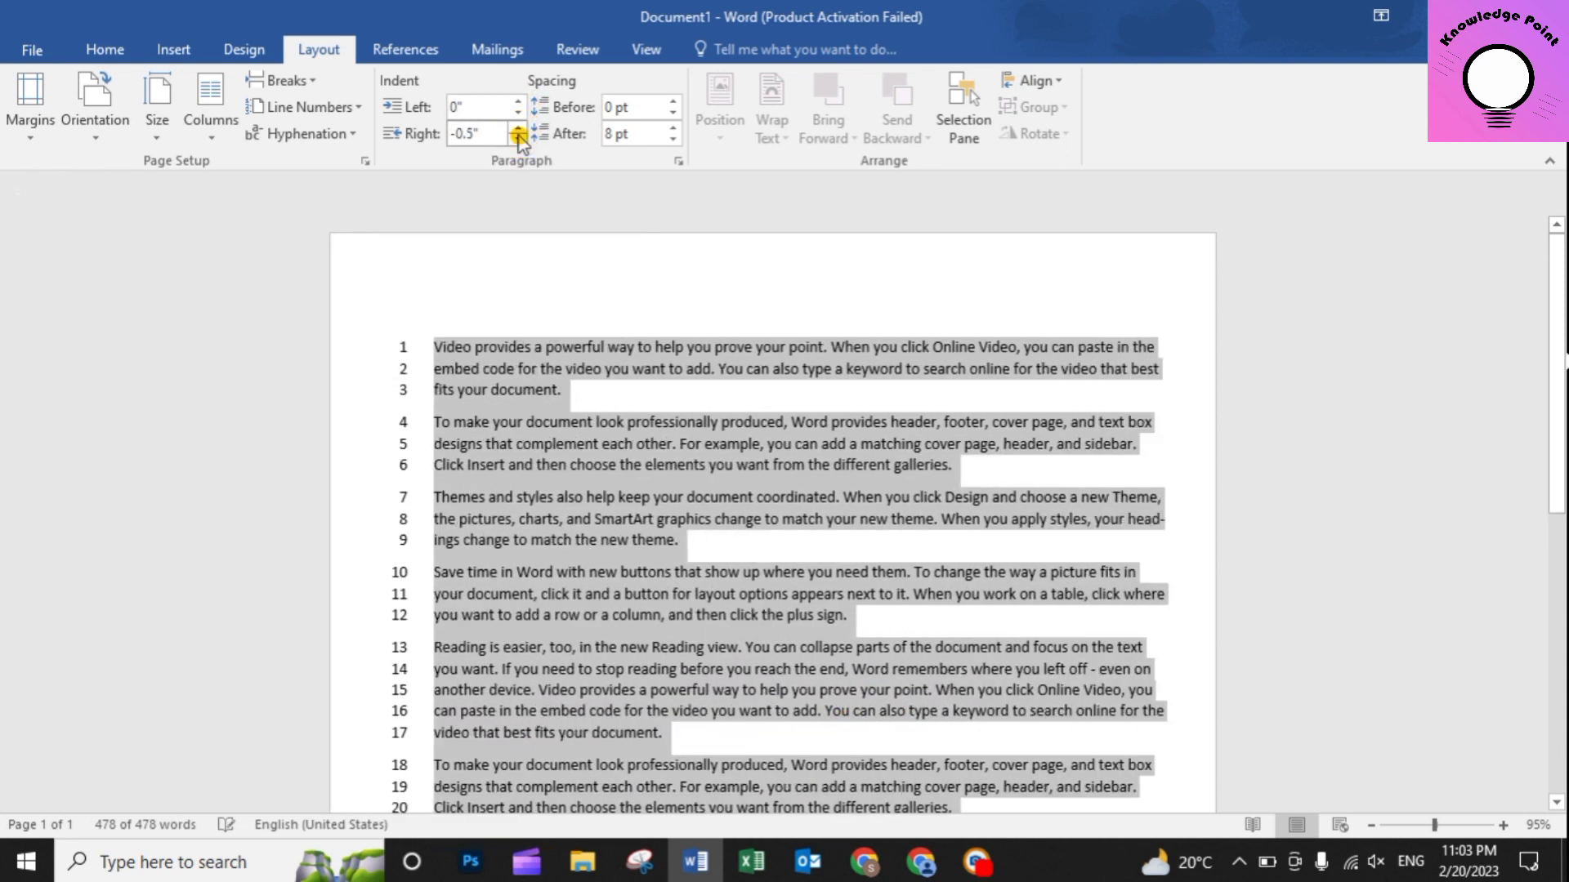
{"action": "left_click", "coordinate": [518, 128]}
{"action": "left_click", "coordinate": [518, 128]}
{"action": "left_click", "coordinate": [518, 129]}
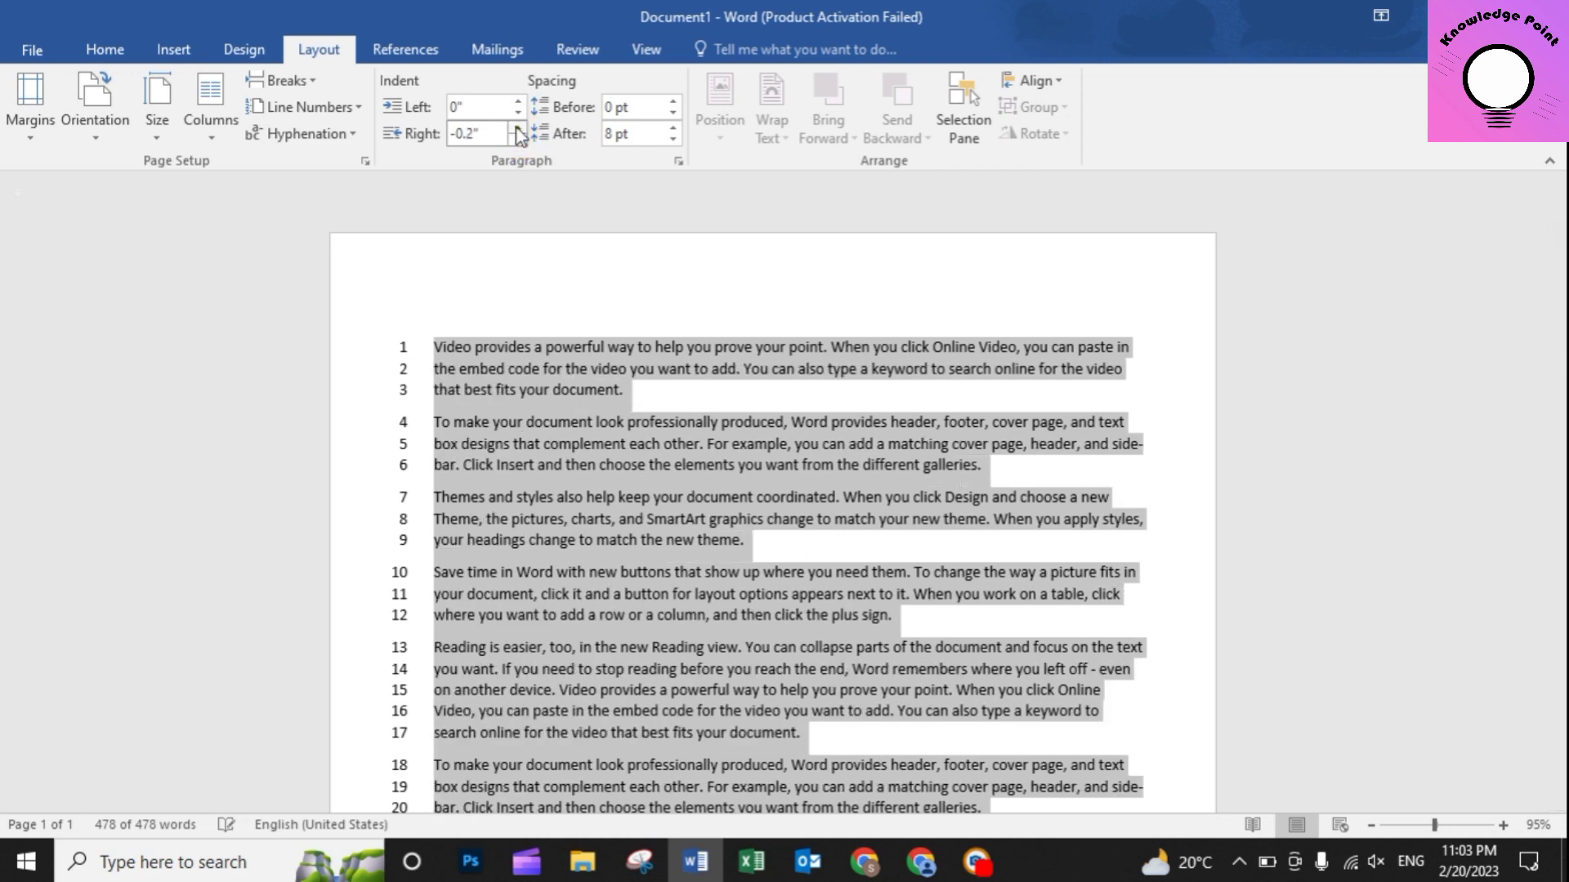
{"action": "left_click", "coordinate": [518, 129]}
{"action": "left_click", "coordinate": [518, 128]}
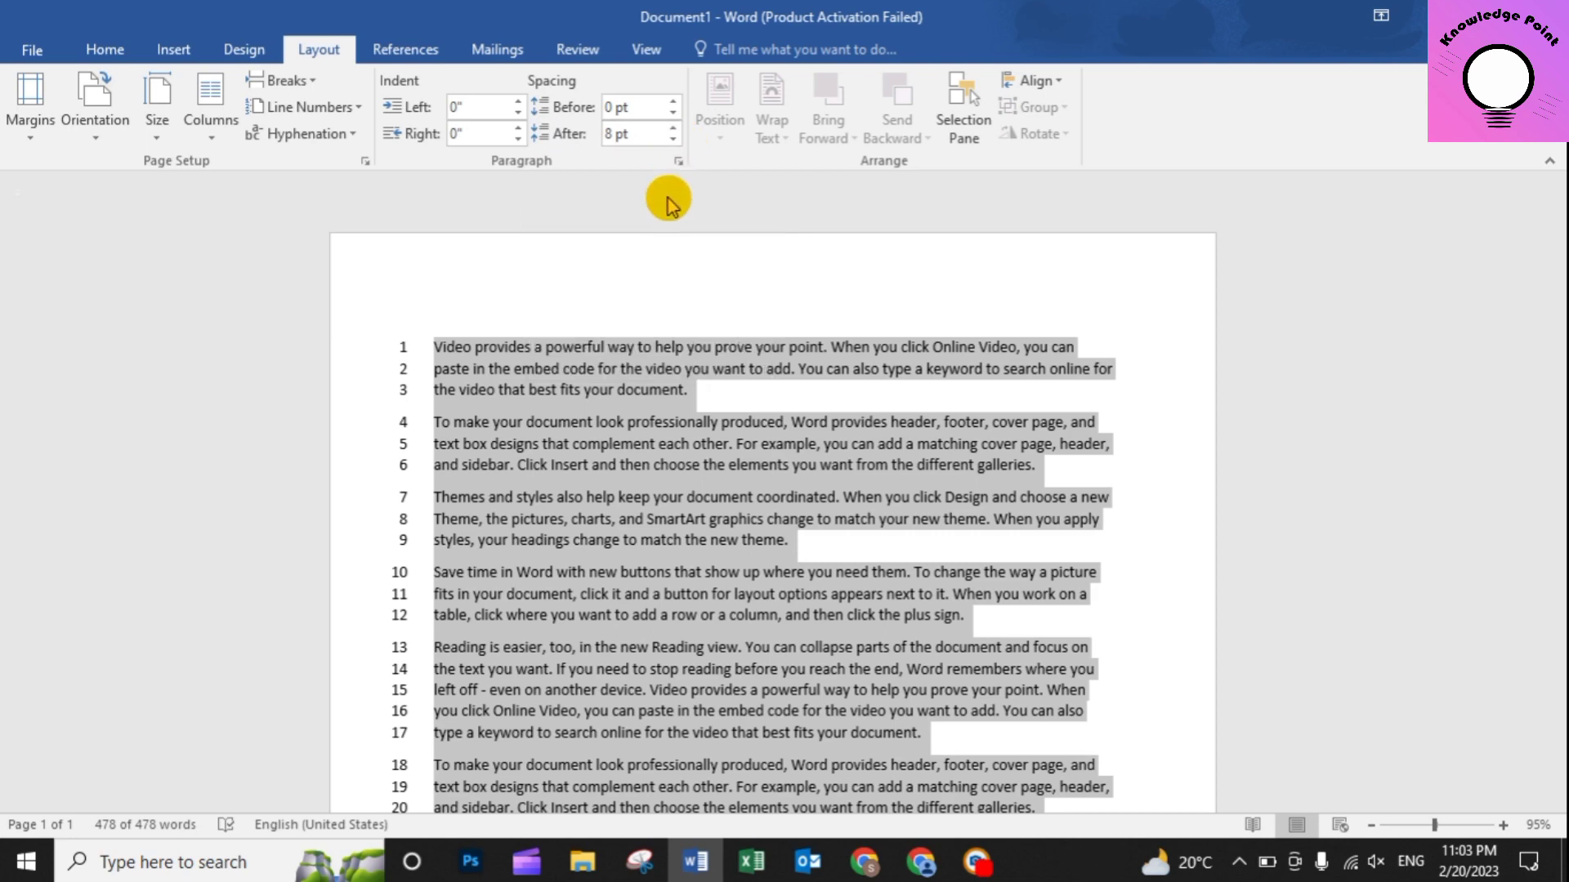
Delete all the sample text from the document.
{"action": "left_click", "coordinate": [749, 304]}
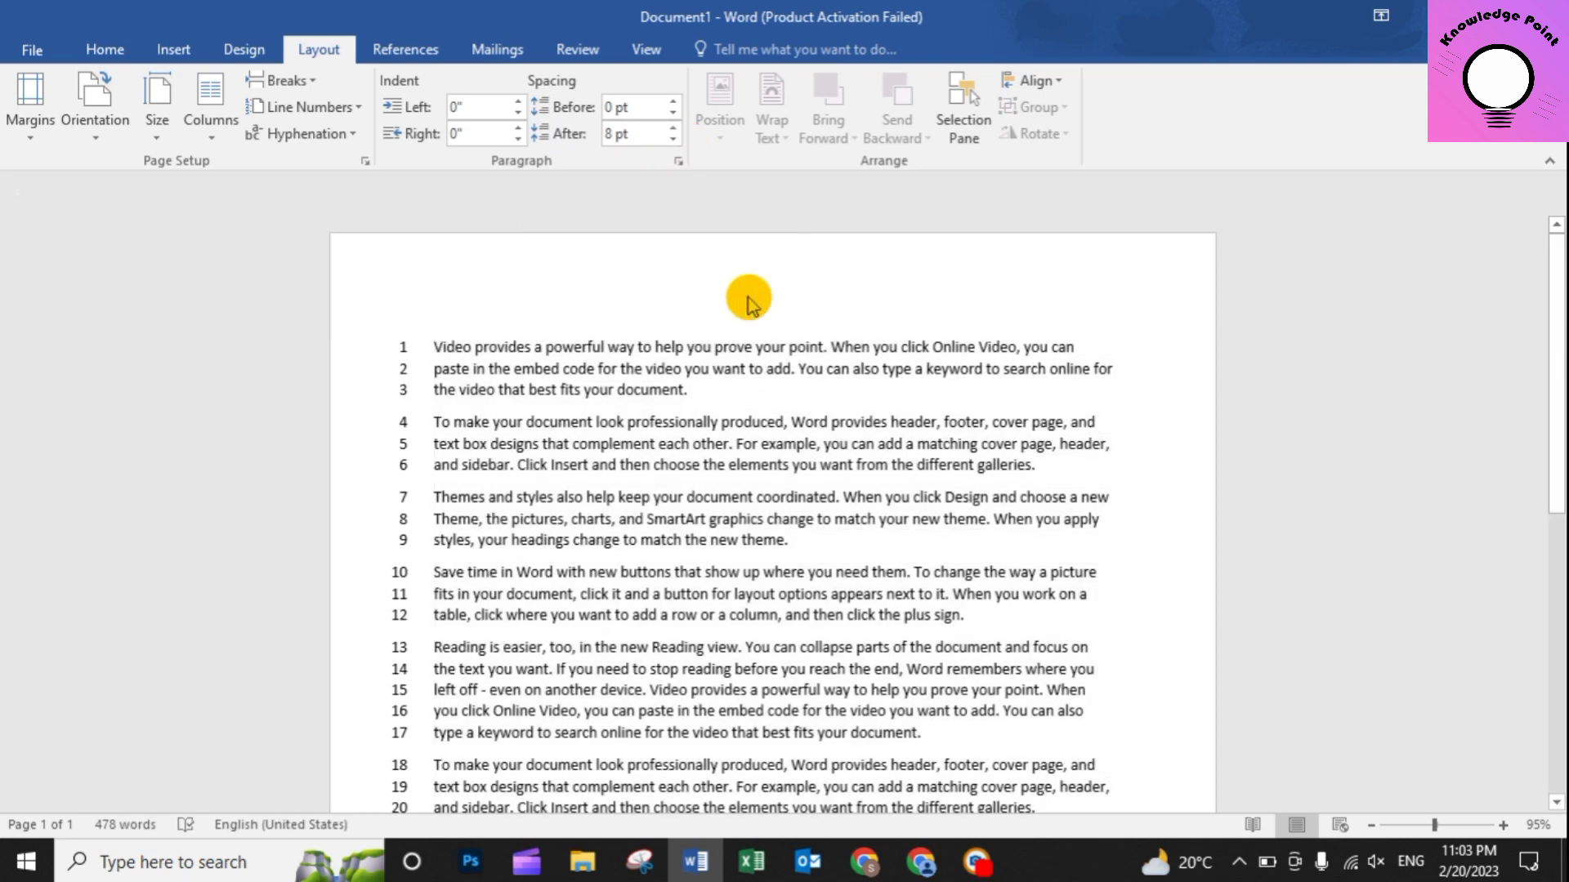
{"action": "key", "text": "ctrl+a"}
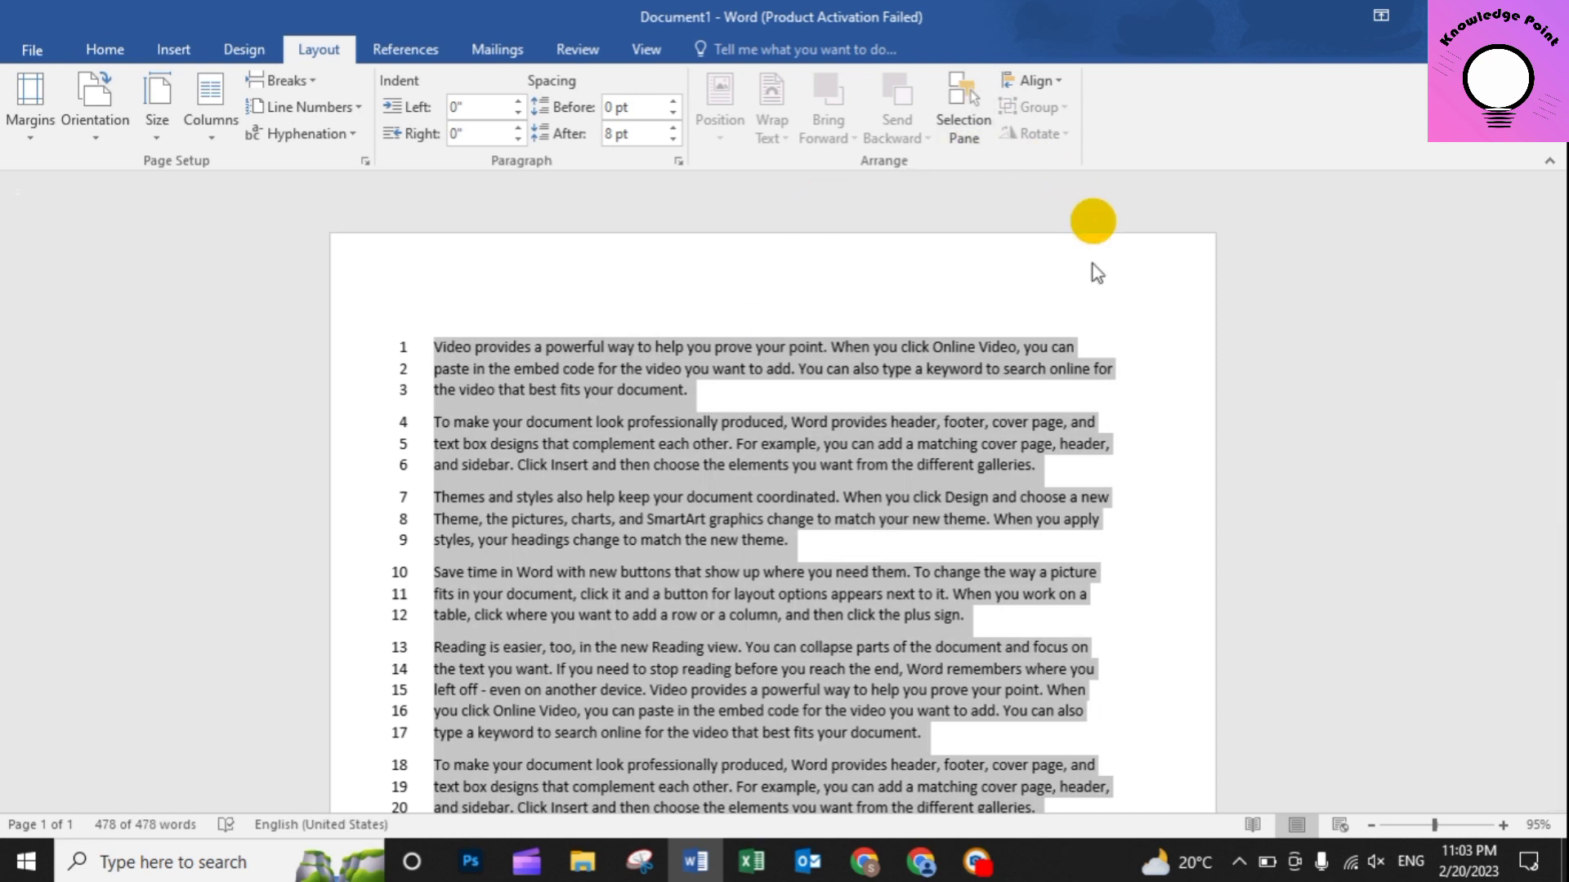
{"action": "key", "text": "Delete"}
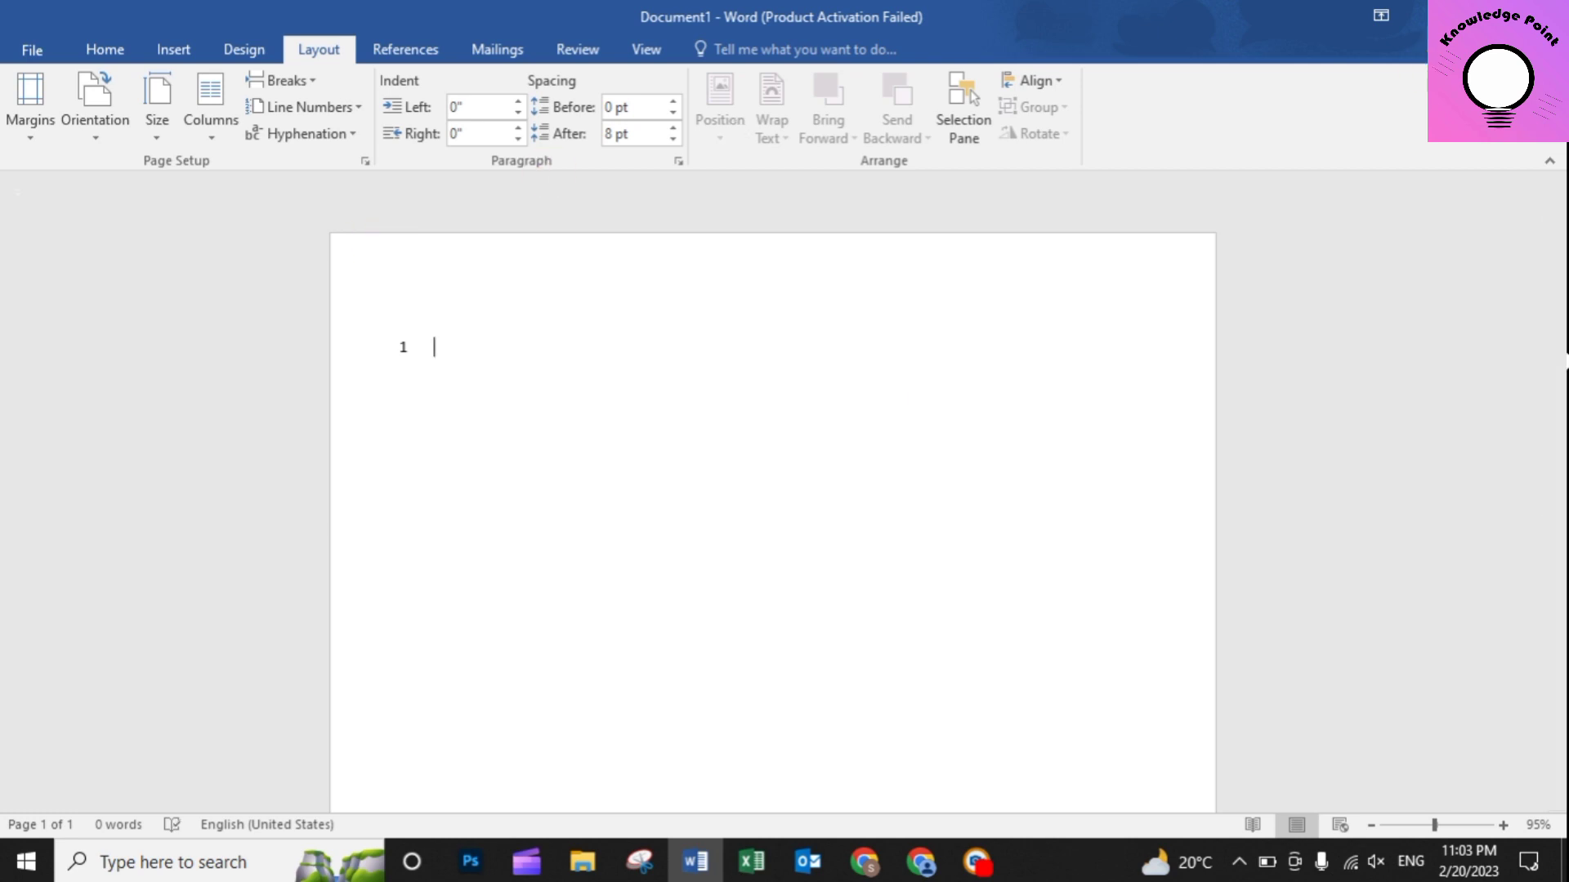
Close Document1 without saving, then exit Word to the desktop.
{"action": "key", "text": "ctrl+w"}
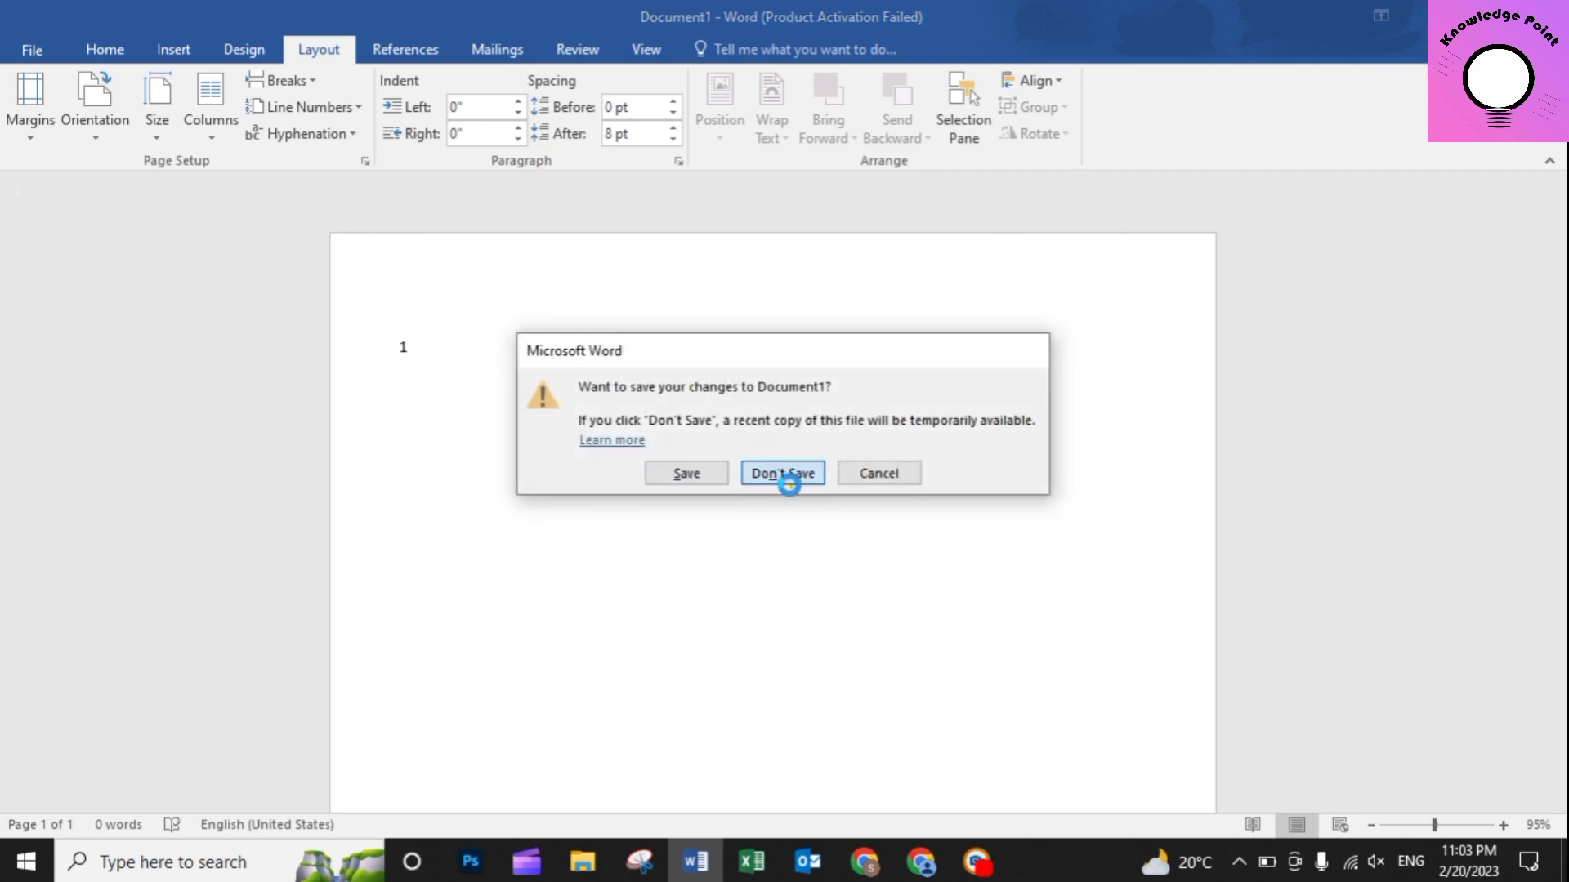
{"action": "left_click", "coordinate": [784, 472]}
{"action": "key", "text": "alt+F4"}
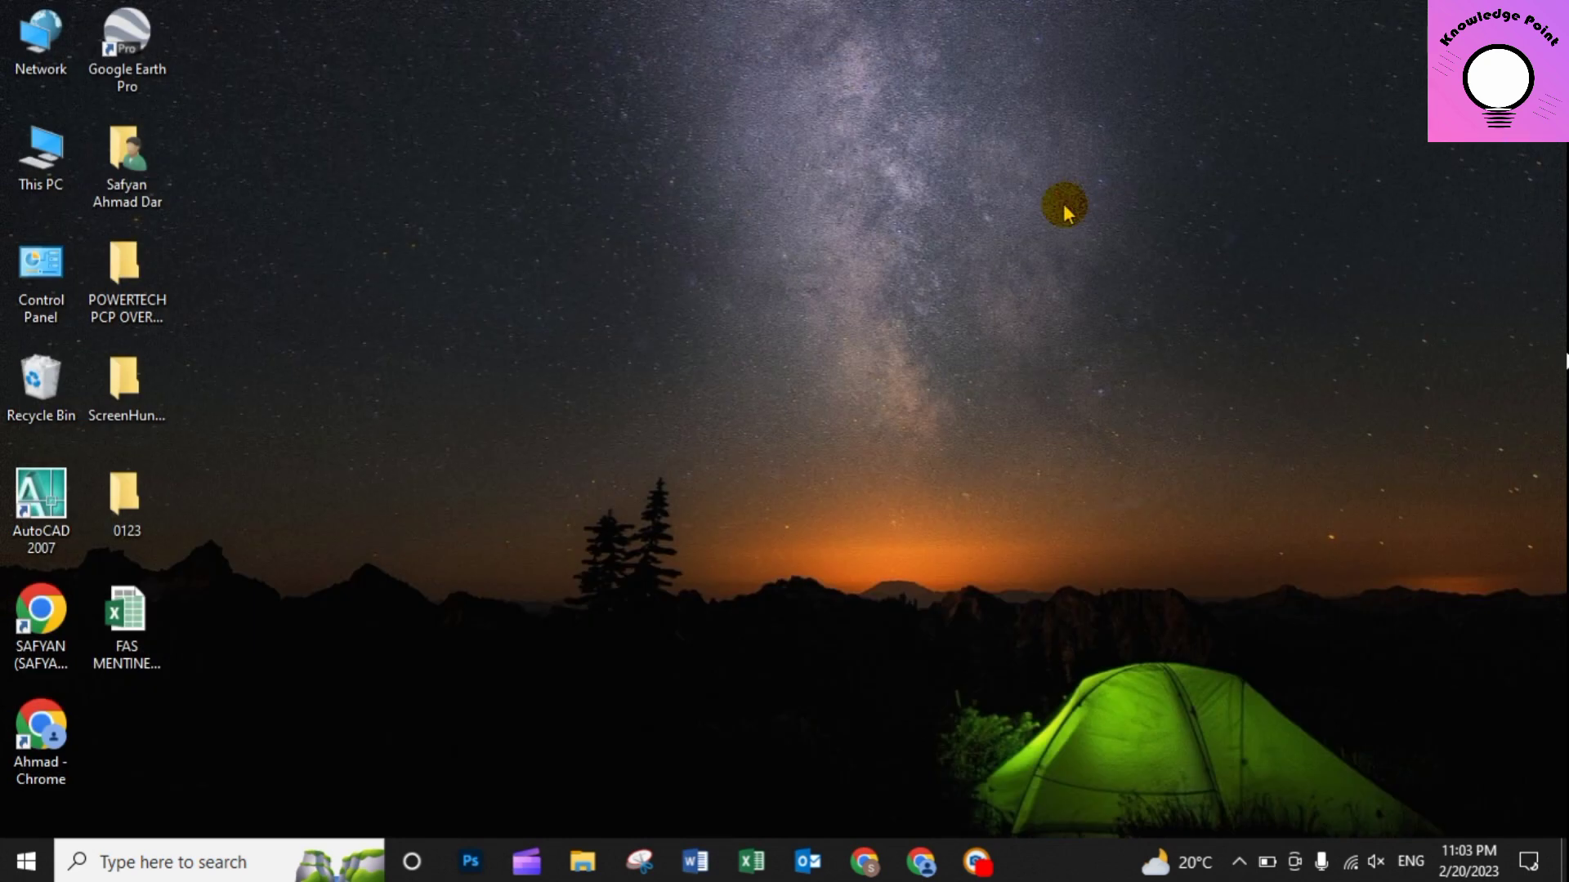